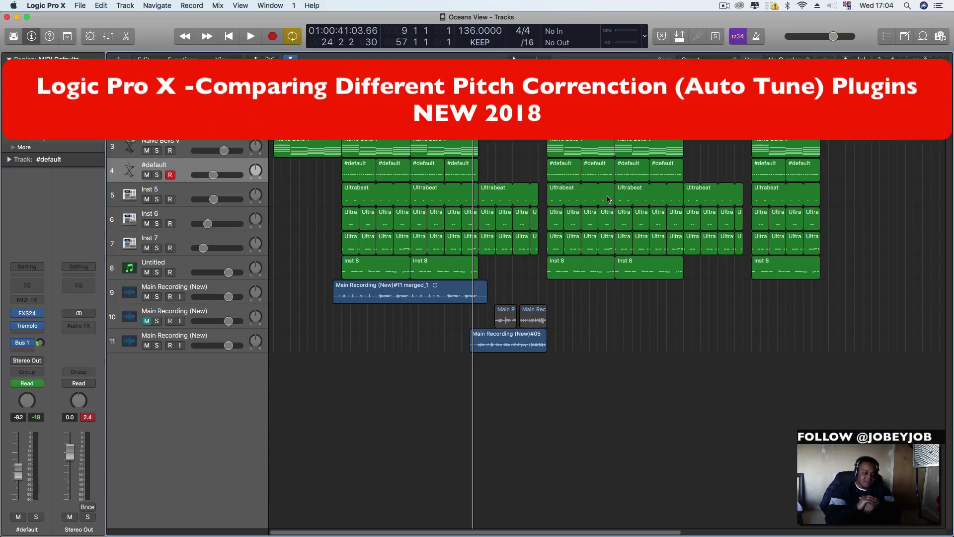
# Step: Select the Main Recording (New) vocal on track 9 and insert Antares Auto-Tune Evo in its first empty effect slot
pyautogui.click(199, 287)
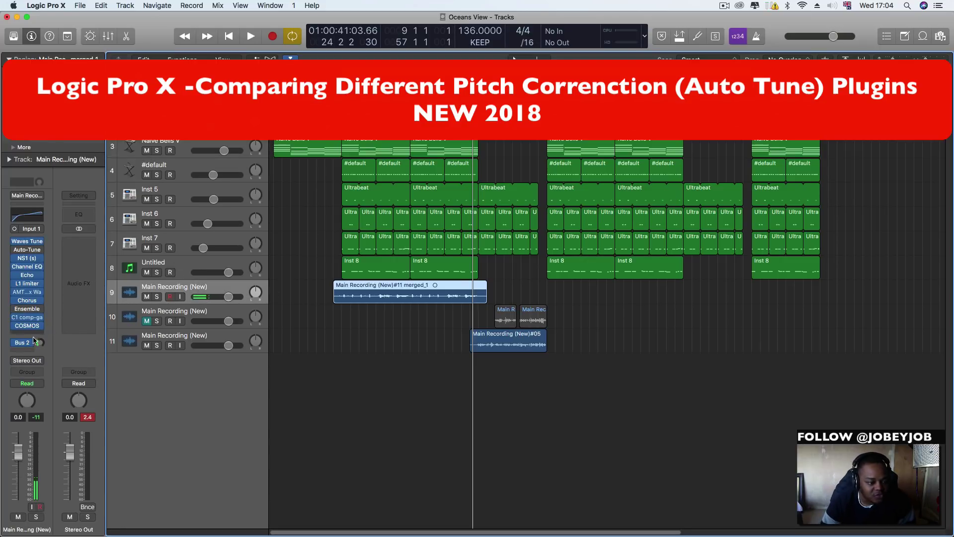
pyautogui.click(30, 334)
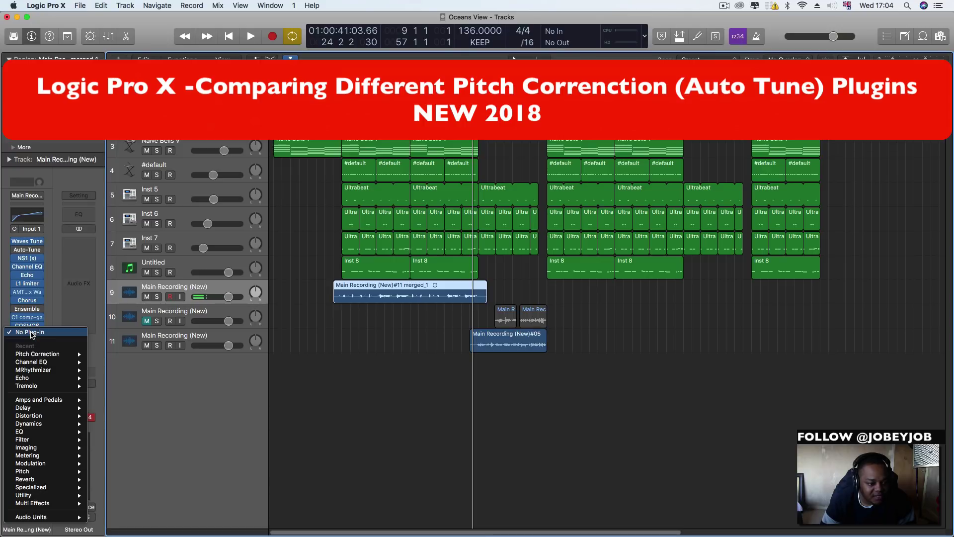
pyautogui.moveTo(40, 520)
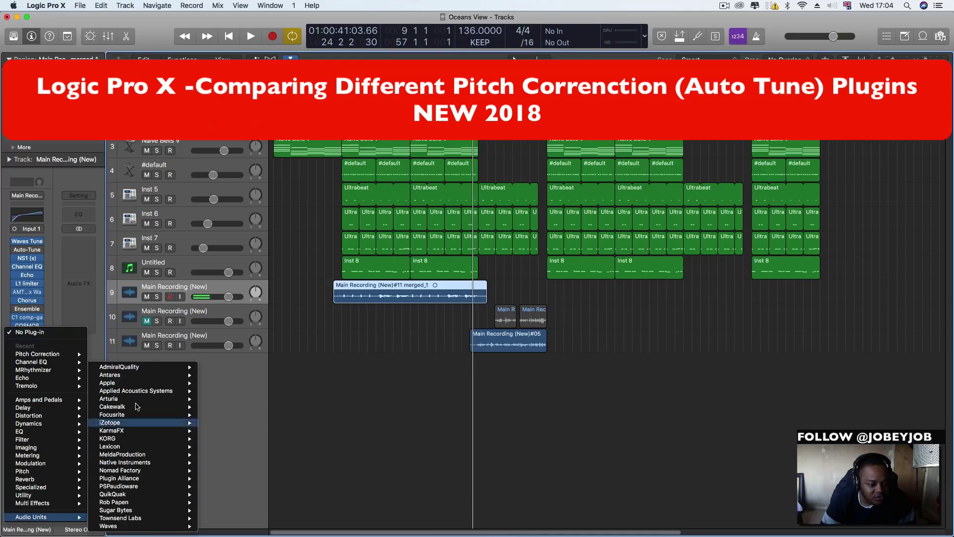
pyautogui.moveTo(148, 377)
pyautogui.moveTo(251, 407)
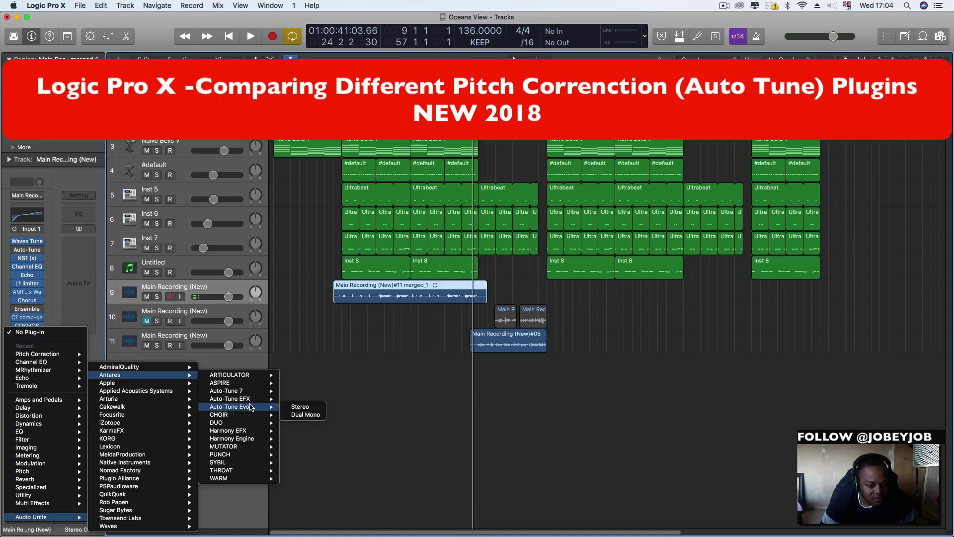
pyautogui.click(309, 412)
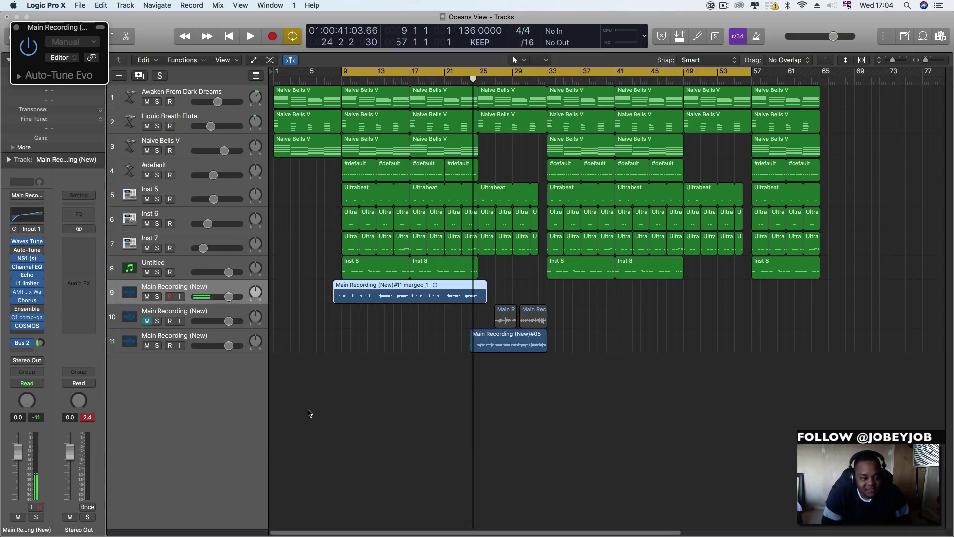
# Step: Move the Auto-Tune Evo window over the arrangement, widen it and expand its parameter list
pyautogui.moveTo(52, 28); pyautogui.dragTo(294, 238)
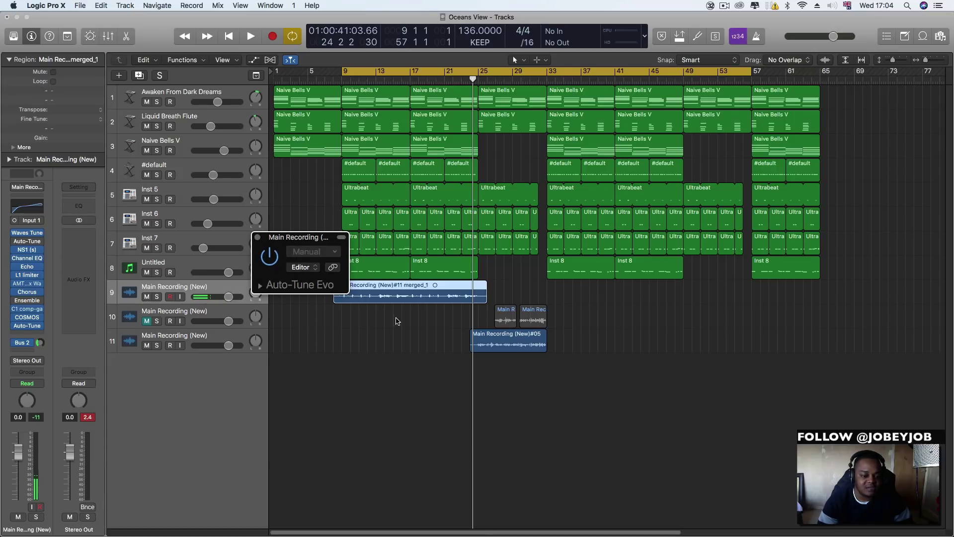
pyautogui.moveTo(348, 292); pyautogui.dragTo(481, 367)
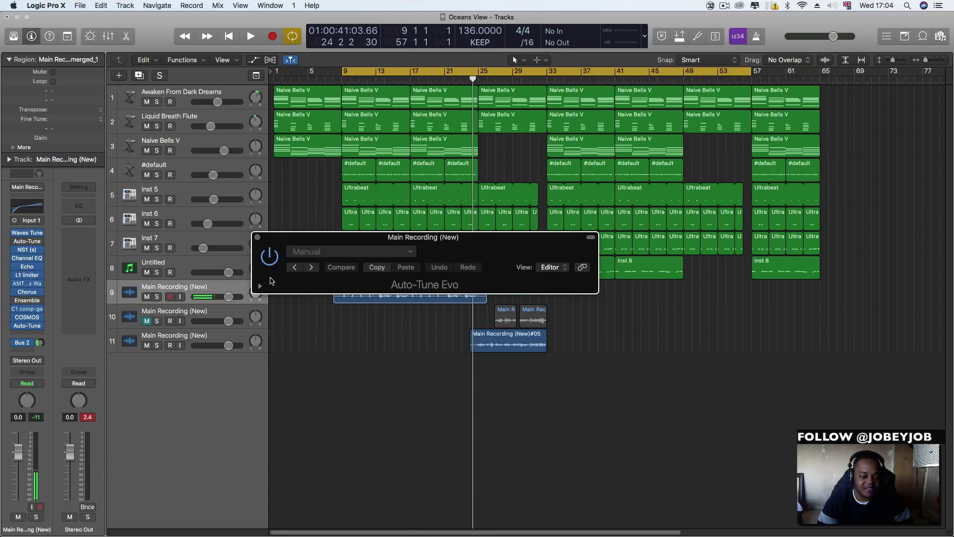
pyautogui.click(260, 286)
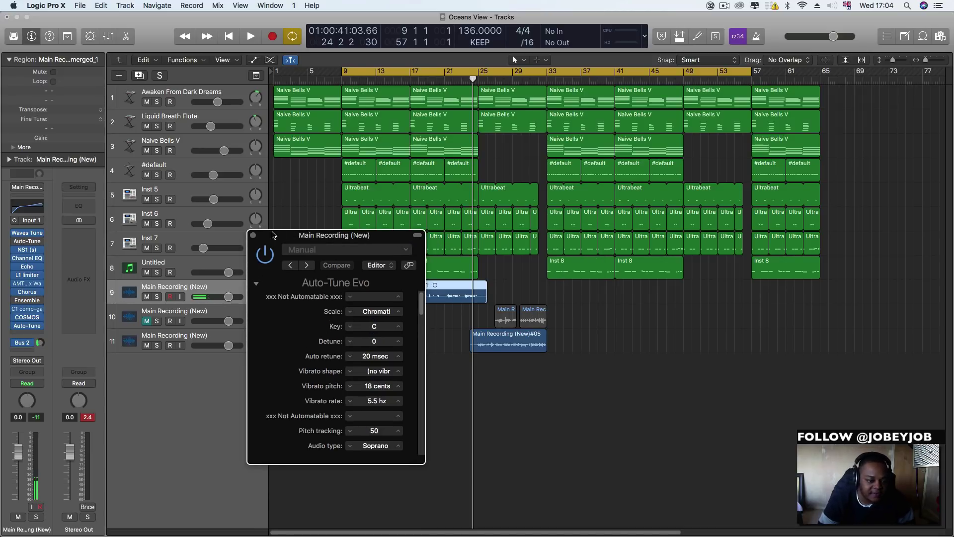
# Step: Close the Auto-Tune Evo window and remove the plugin from track 9
pyautogui.click(257, 237)
pyautogui.click(42, 327)
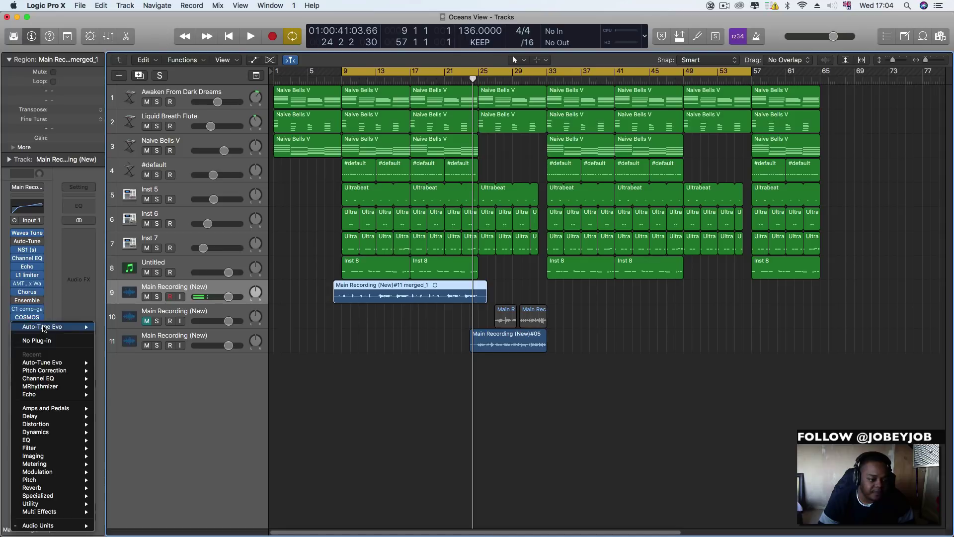
pyautogui.click(41, 341)
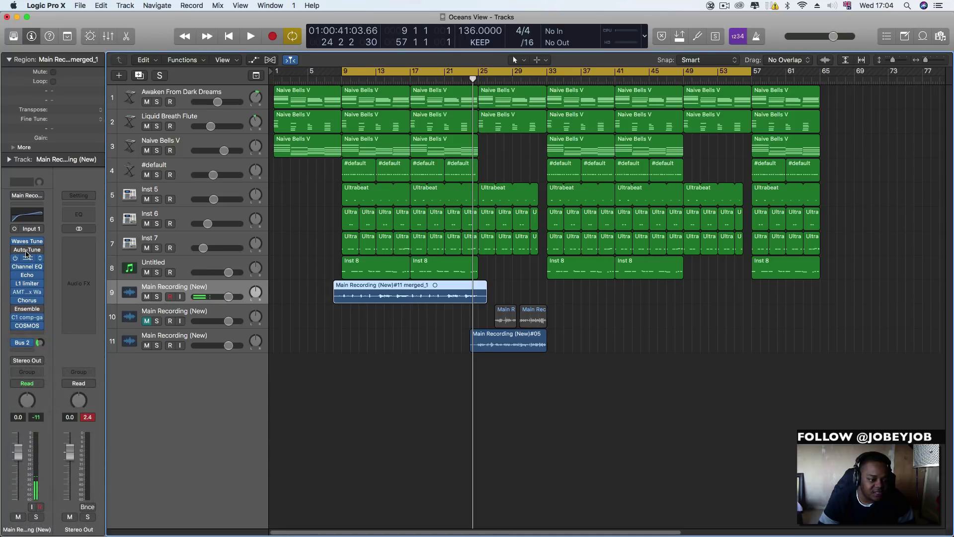
# Step: View the Auto-Tune 7 settings on track 9's second effect slot, and close the plugin window
pyautogui.click(26, 251)
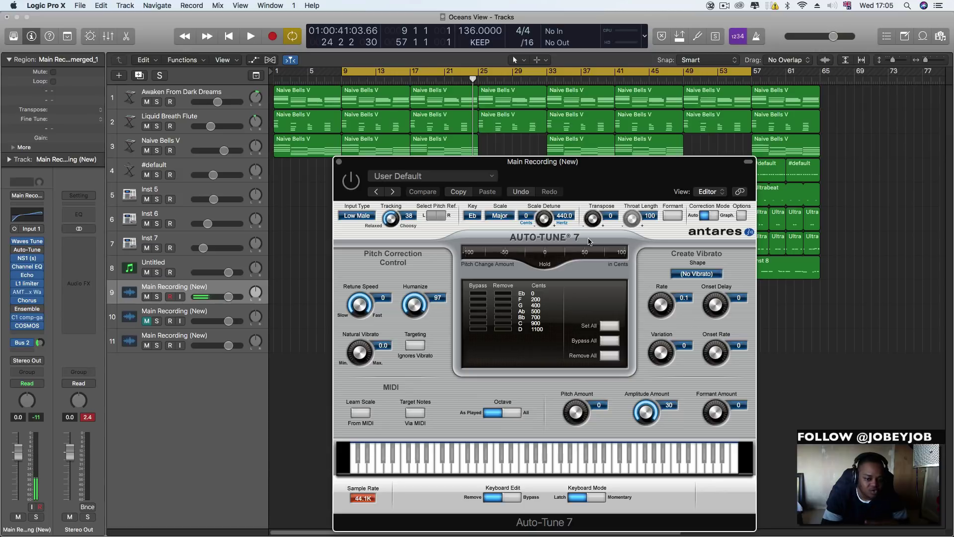
pyautogui.moveTo(595, 191); pyautogui.dragTo(668, 218)
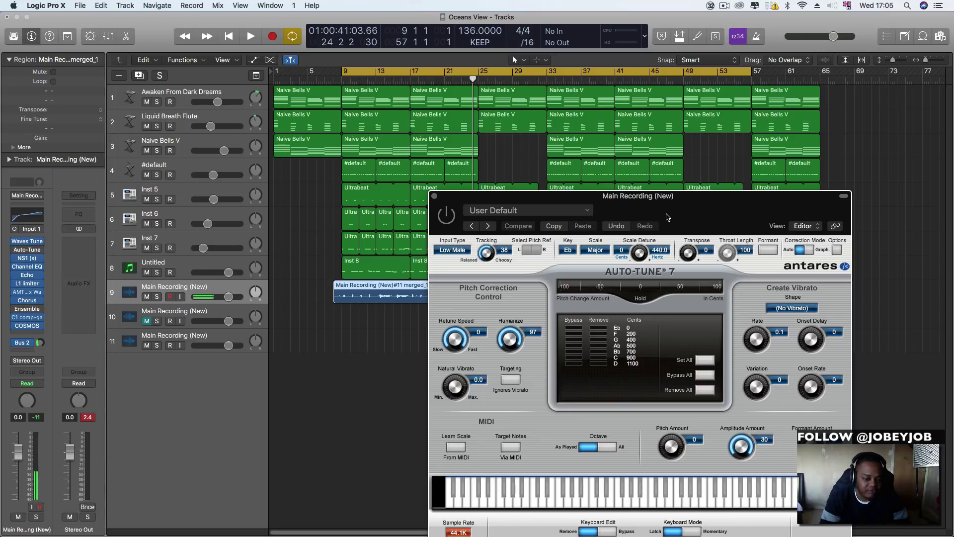
pyautogui.click(434, 196)
# Step: Play the arrangement with the cycle starting at bar 1 and vocal track 9 muted, and unmute the track after stopping
pyautogui.moveTo(352, 71); pyautogui.dragTo(276, 72)
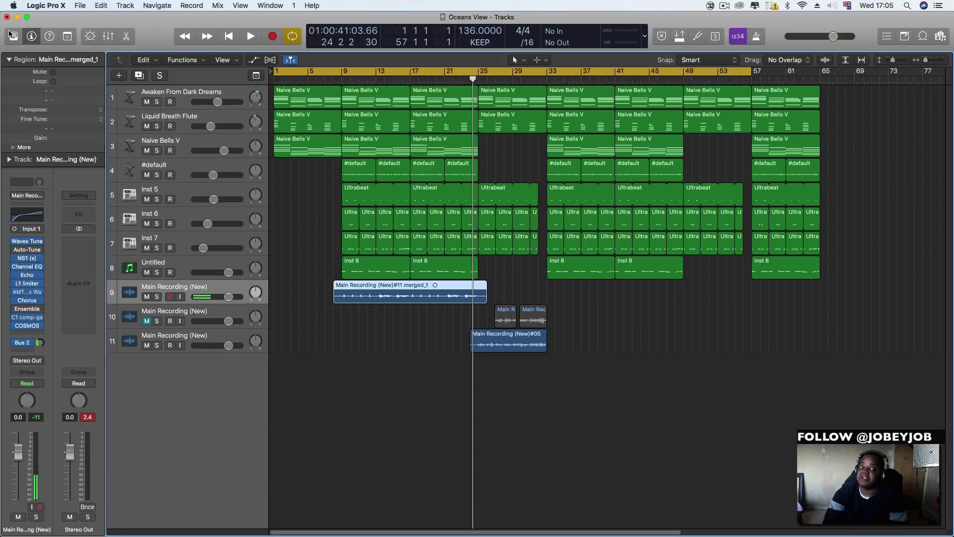
pyautogui.click(147, 297)
pyautogui.press('space')
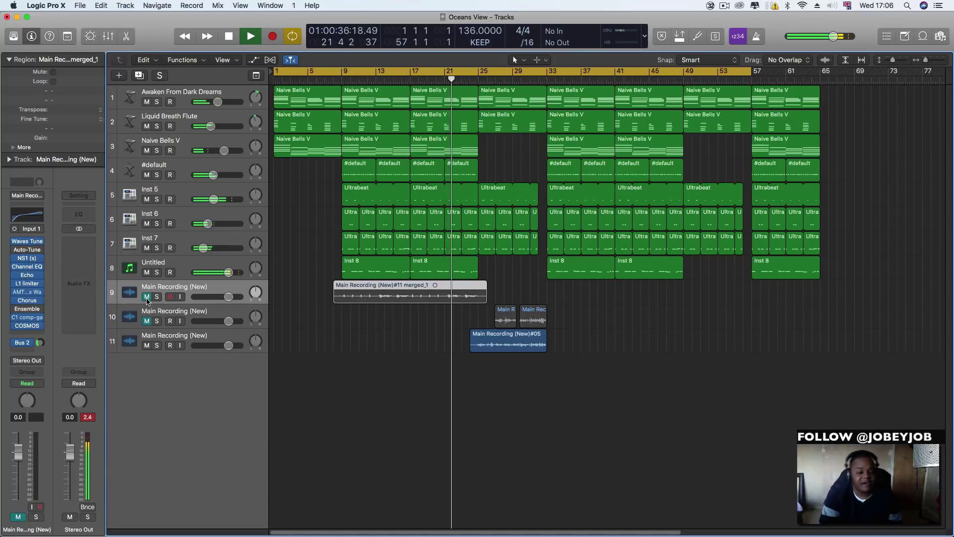
pyautogui.press('space')
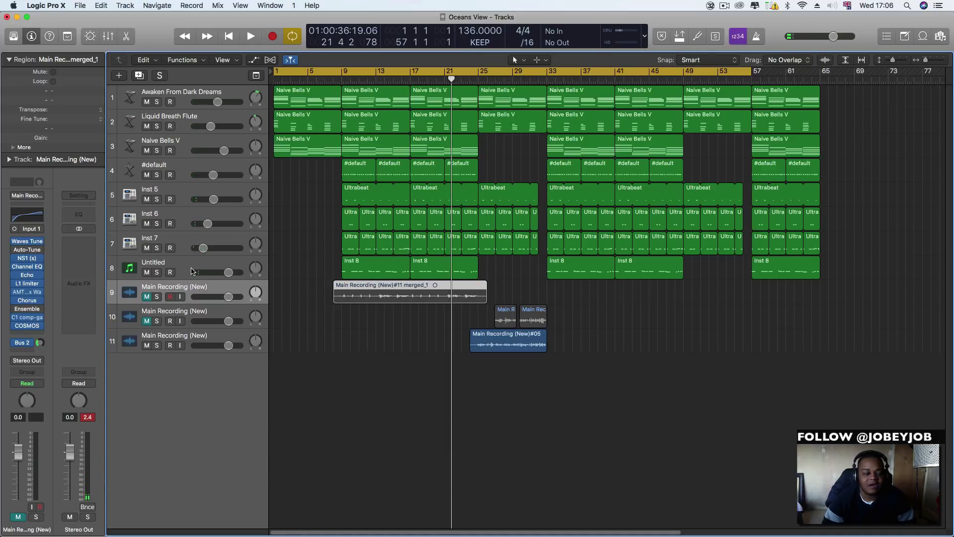
pyautogui.click(148, 297)
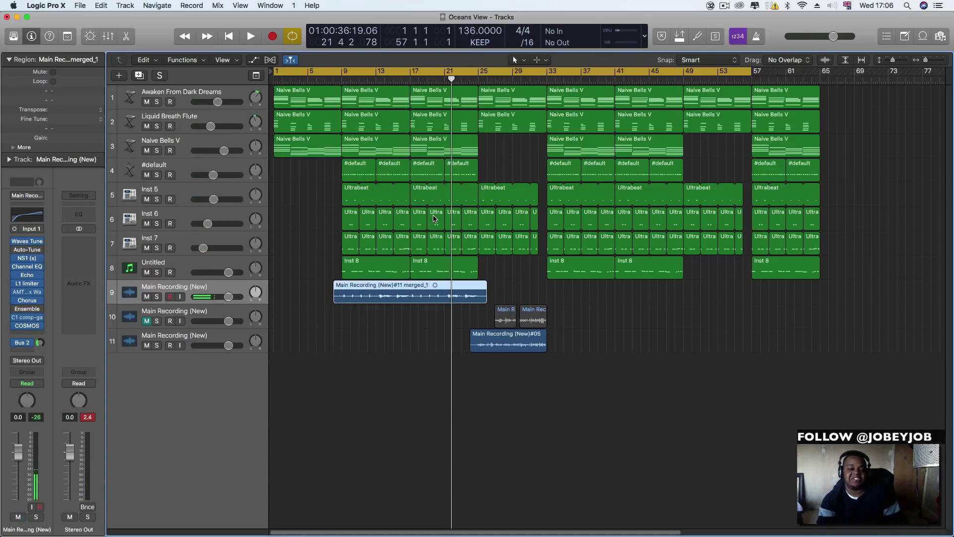
# Step: Set the cycle range from bar 8 to bar 36 and play the section with the vocal on track 9
pyautogui.click(334, 78)
pyautogui.click(334, 78)
pyautogui.moveTo(336, 67); pyautogui.dragTo(573, 70)
pyautogui.press('space')
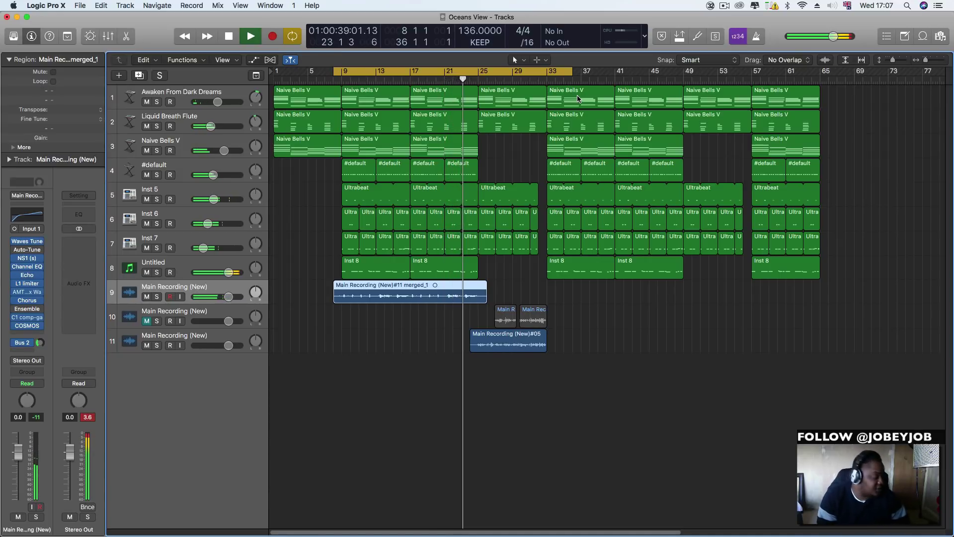
pyautogui.press('space')
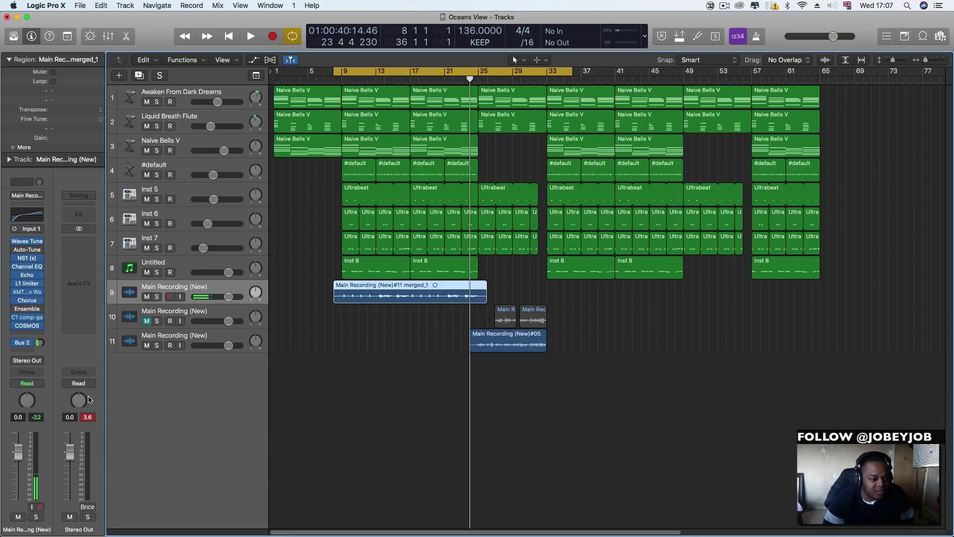
# Step: Look through the Waves Audio Units for track 9's empty effect slot, down to the Waves Tune variants
pyautogui.click(41, 333)
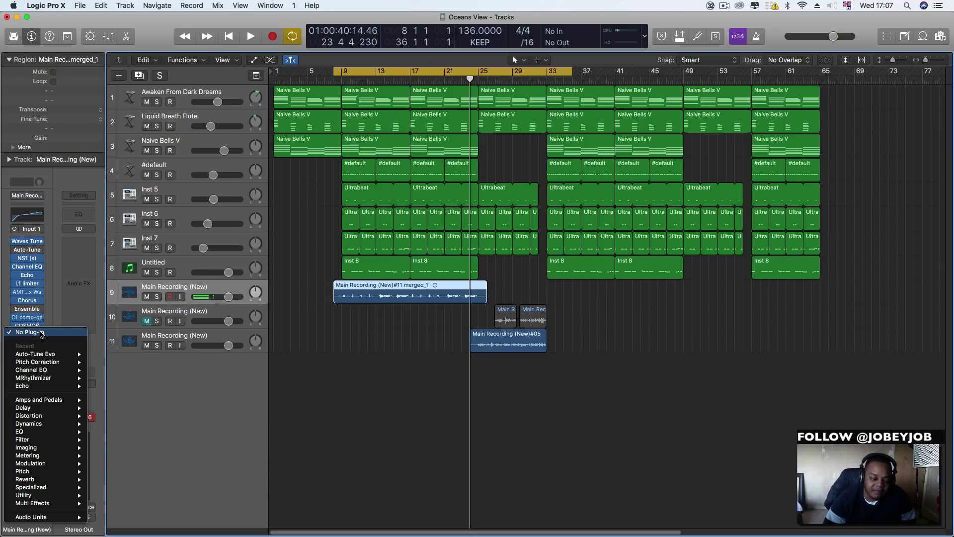
pyautogui.moveTo(77, 520)
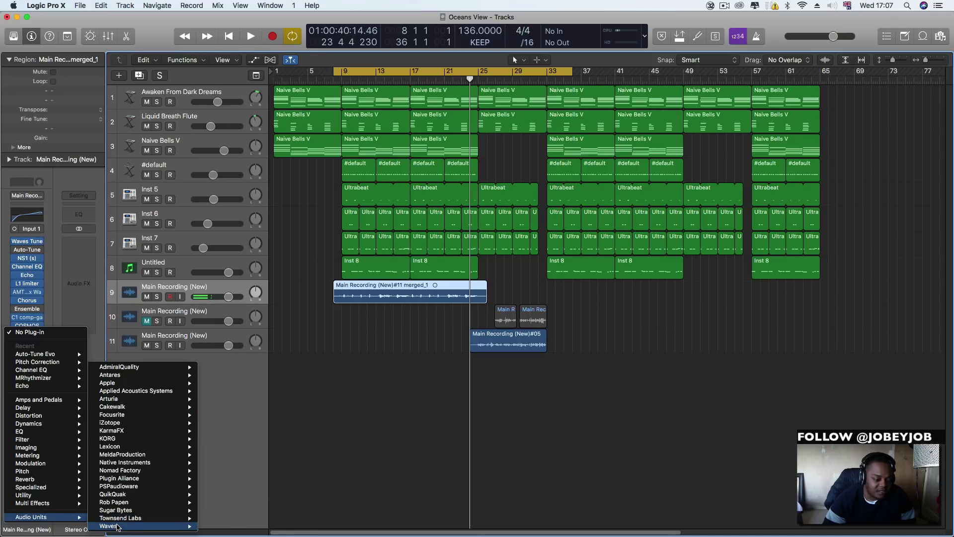
pyautogui.moveTo(118, 527)
pyautogui.scroll(-10, 255, 497)
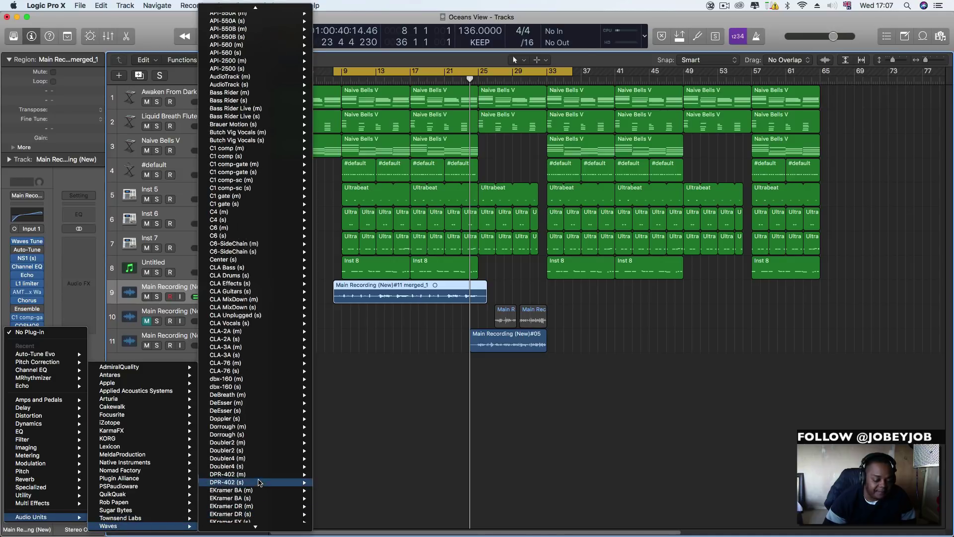
pyautogui.moveTo(254, 478)
pyautogui.scroll(-20, 255, 478)
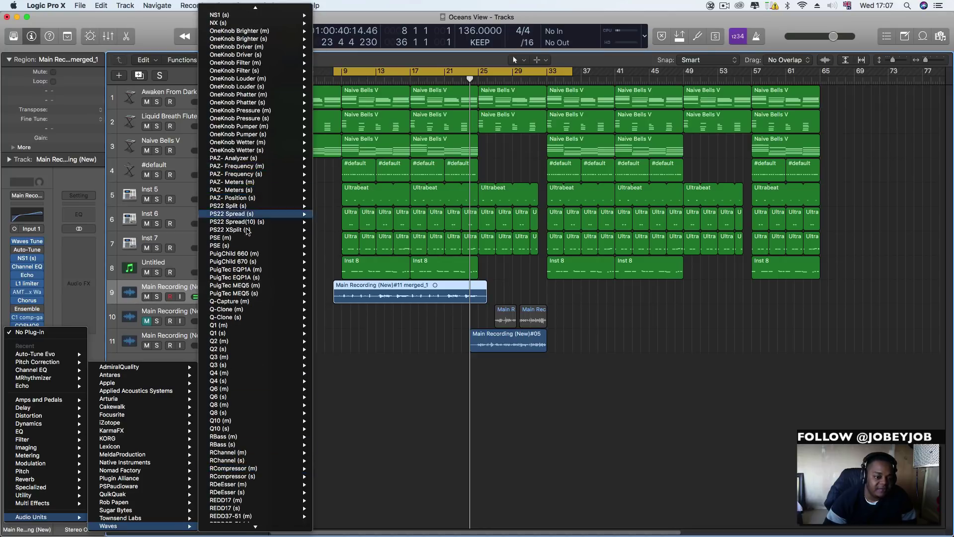
pyautogui.scroll(-15, 249, 206)
pyautogui.moveTo(292, 377)
pyautogui.scroll(-15, 290, 373)
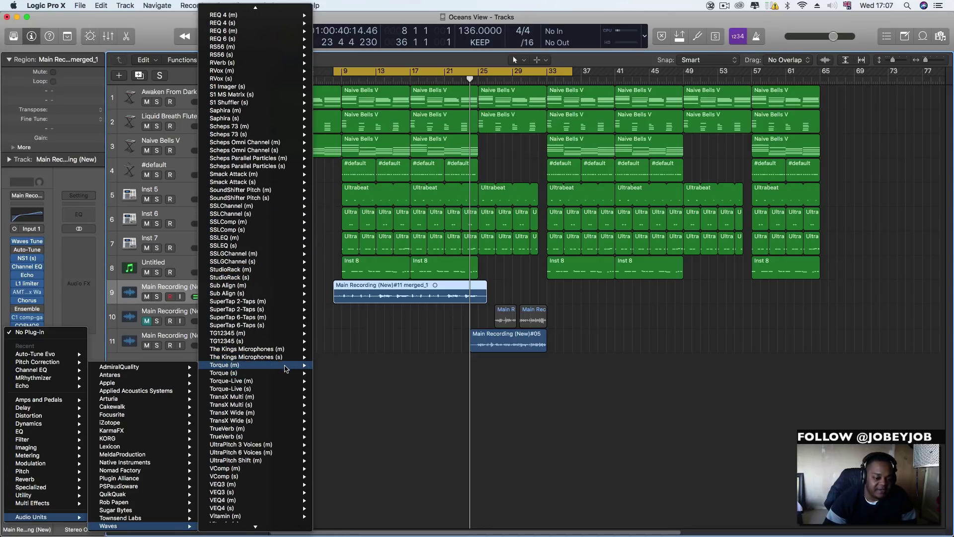
pyautogui.scroll(-15, 286, 366)
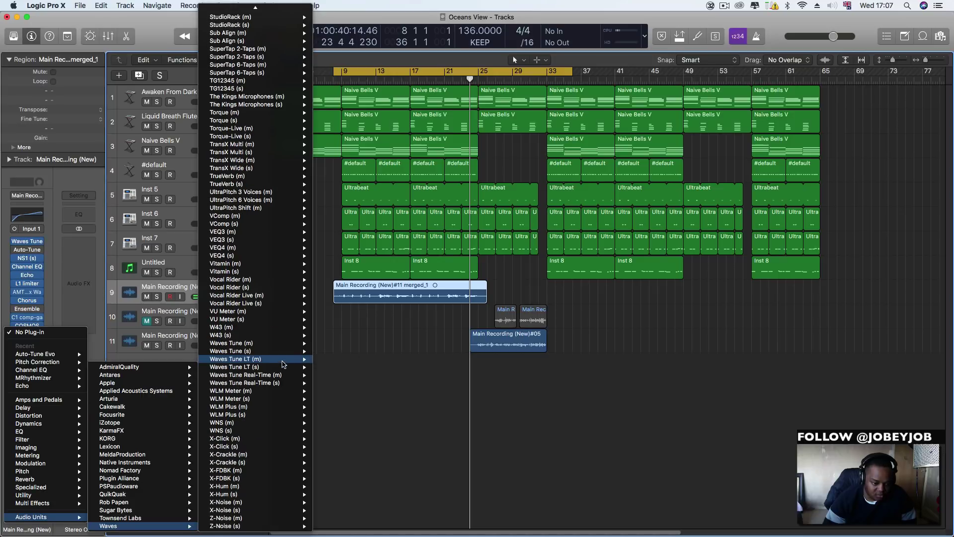
pyautogui.moveTo(271, 409)
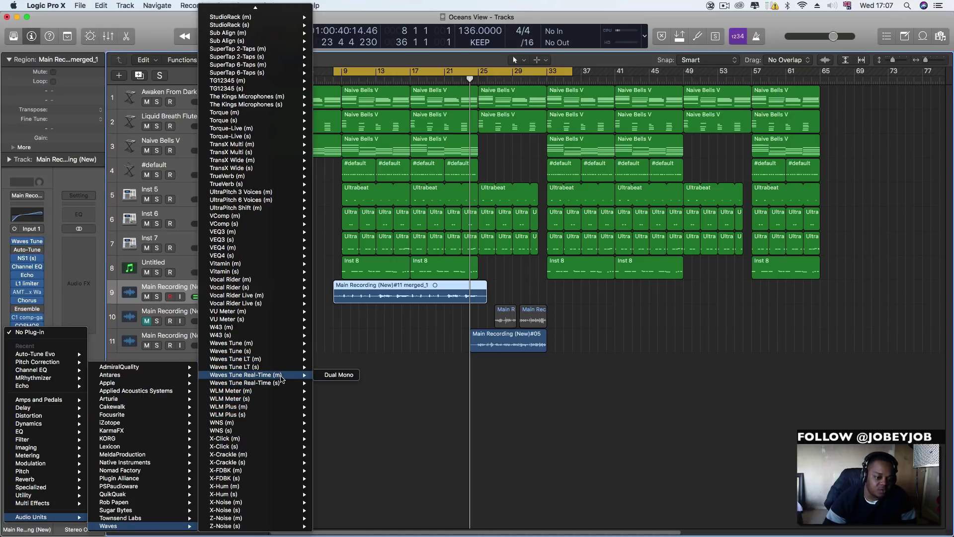
pyautogui.moveTo(277, 348)
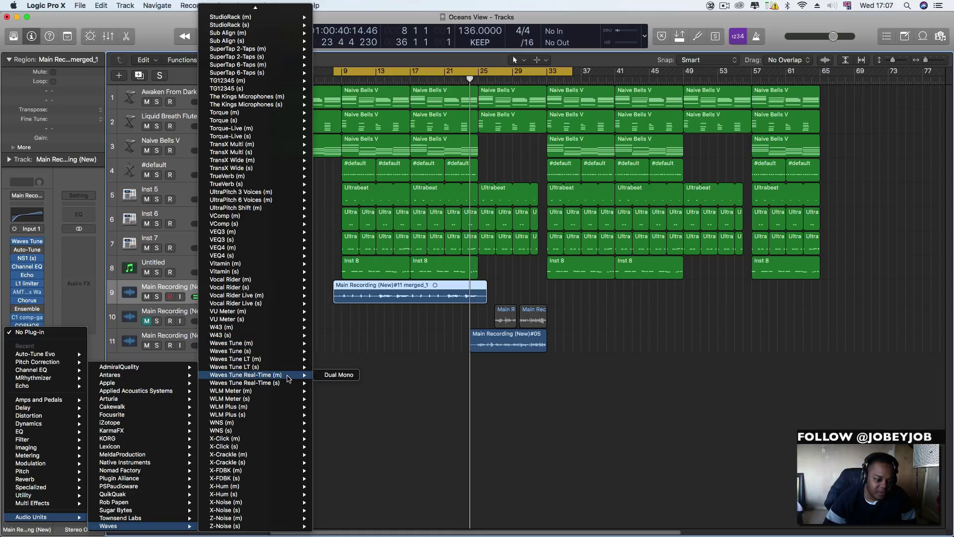
pyautogui.click(339, 343)
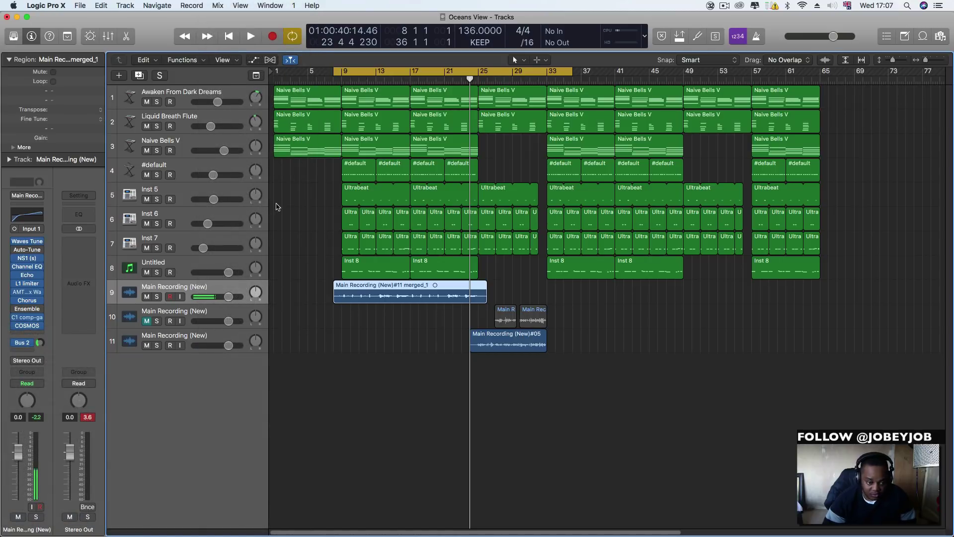
# Step: View the existing Waves Tune Real-Time settings in track 9's first effect slot, and remove that plugin
pyautogui.click(28, 243)
pyautogui.moveTo(251, 60); pyautogui.dragTo(805, 186)
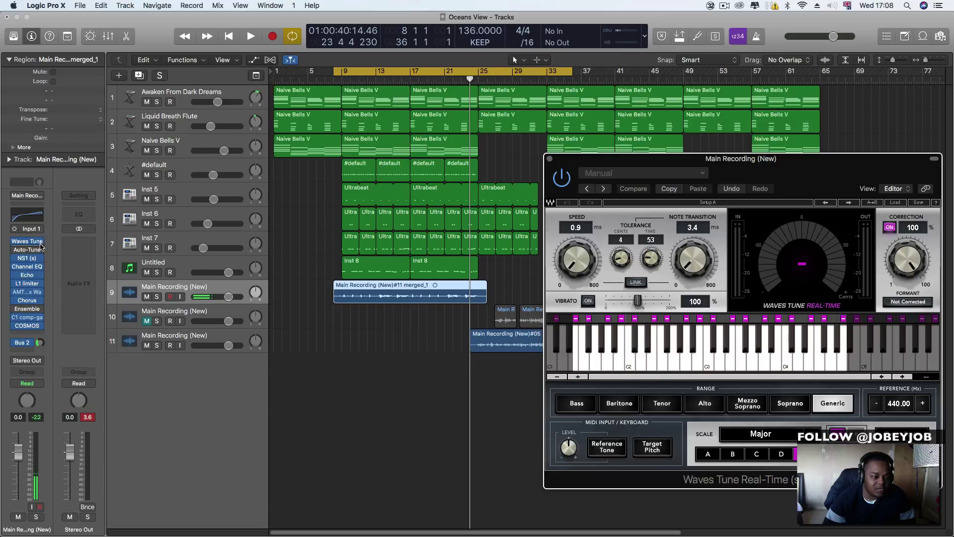
pyautogui.click(79, 243)
pyautogui.click(49, 230)
pyautogui.click(41, 241)
pyautogui.click(46, 256)
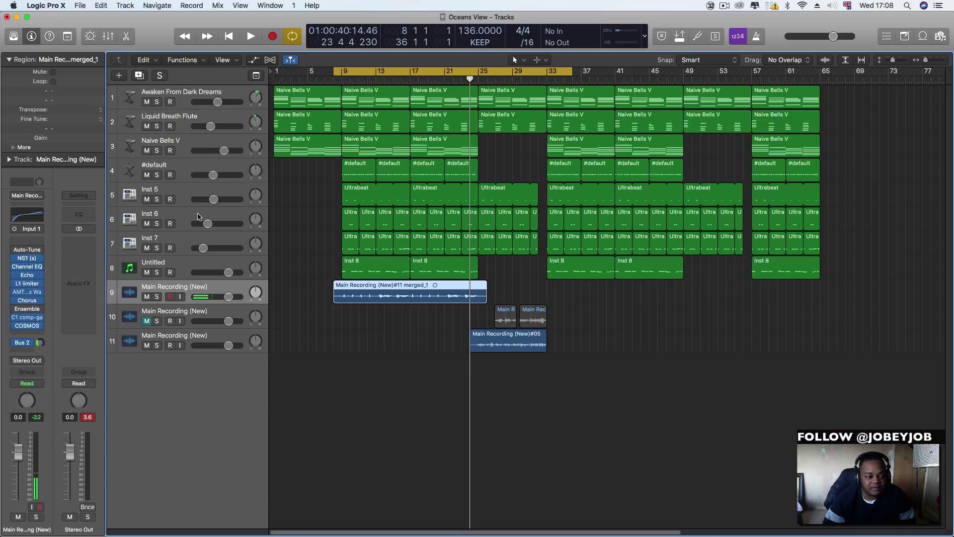
# Step: Insert the mono Waves Tune Real-Time (m) plugin in track 9's empty first effect slot and move its window over the arrangement
pyautogui.click(40, 247)
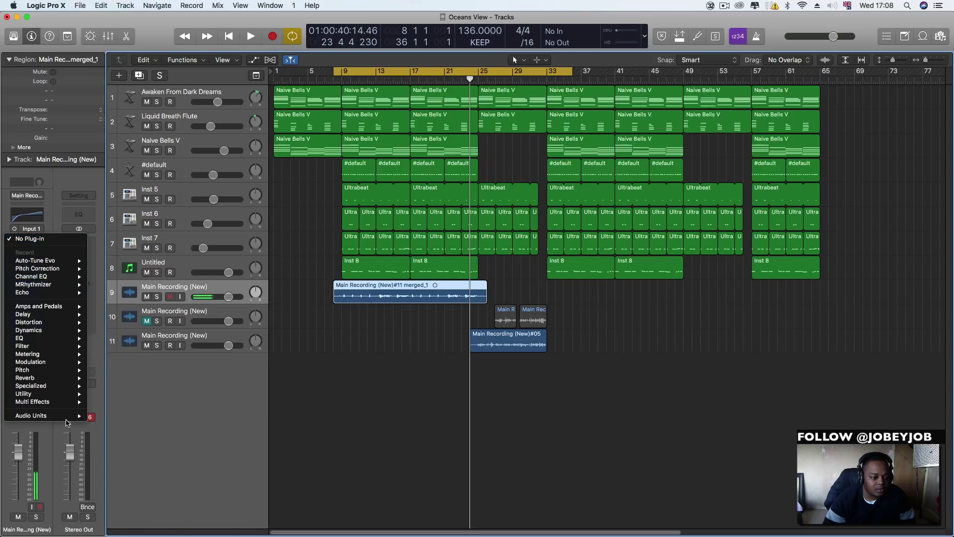
pyautogui.moveTo(68, 417)
pyautogui.moveTo(169, 526)
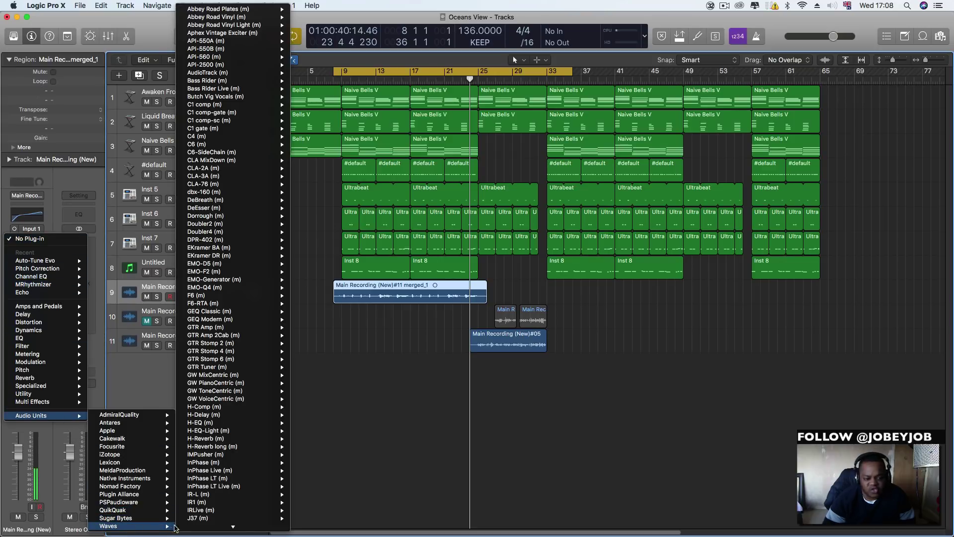
pyautogui.scroll(-15, 240, 486)
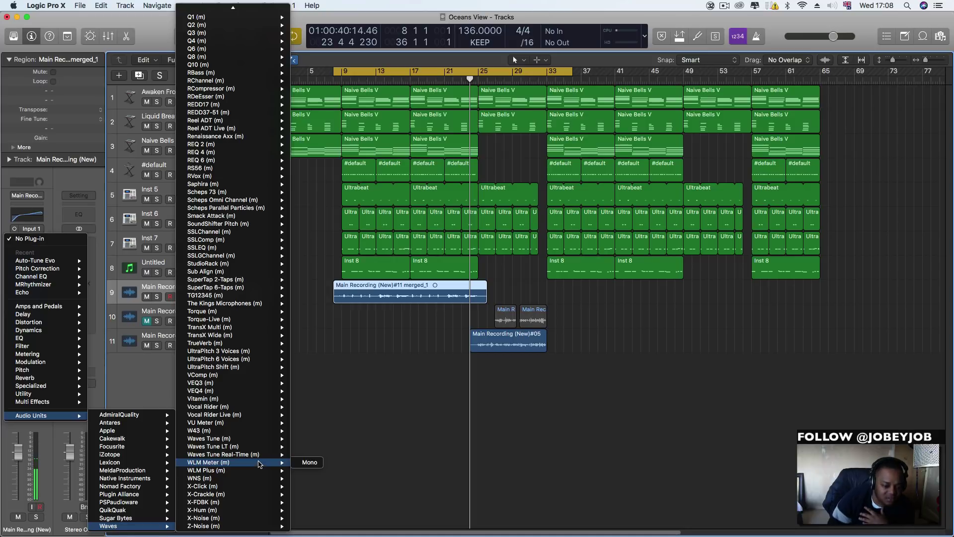
pyautogui.moveTo(260, 455)
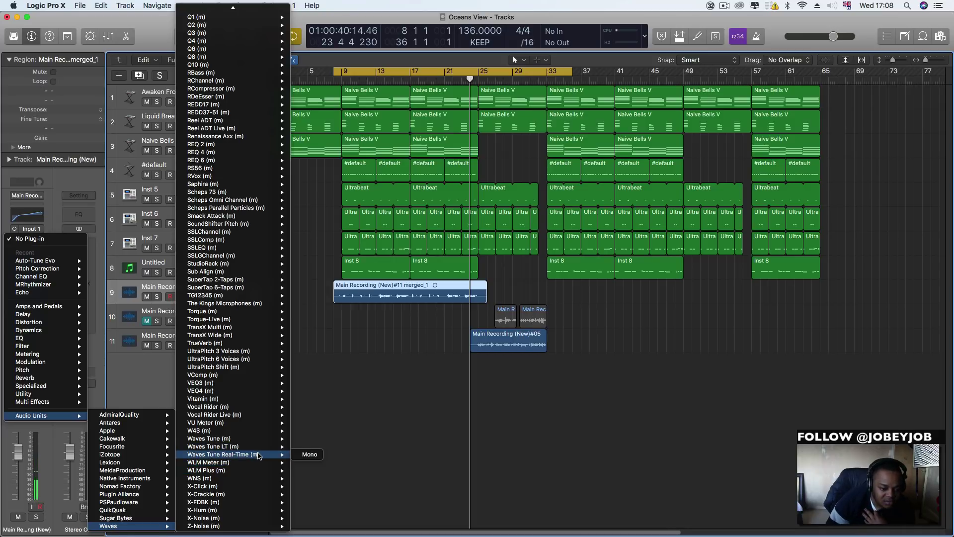
pyautogui.click(310, 454)
pyautogui.moveTo(243, 44); pyautogui.dragTo(640, 147)
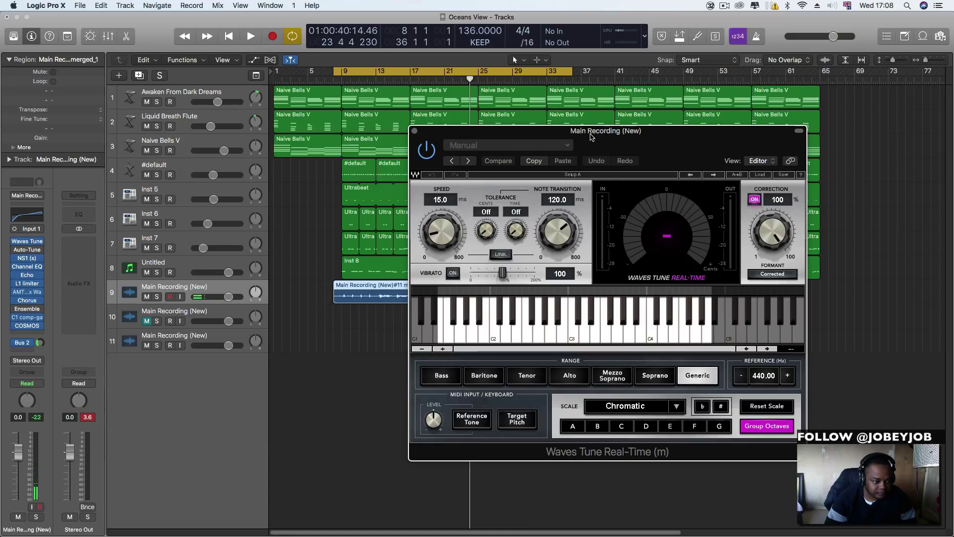
pyautogui.moveTo(0, 0)
pyautogui.click(271, 280)
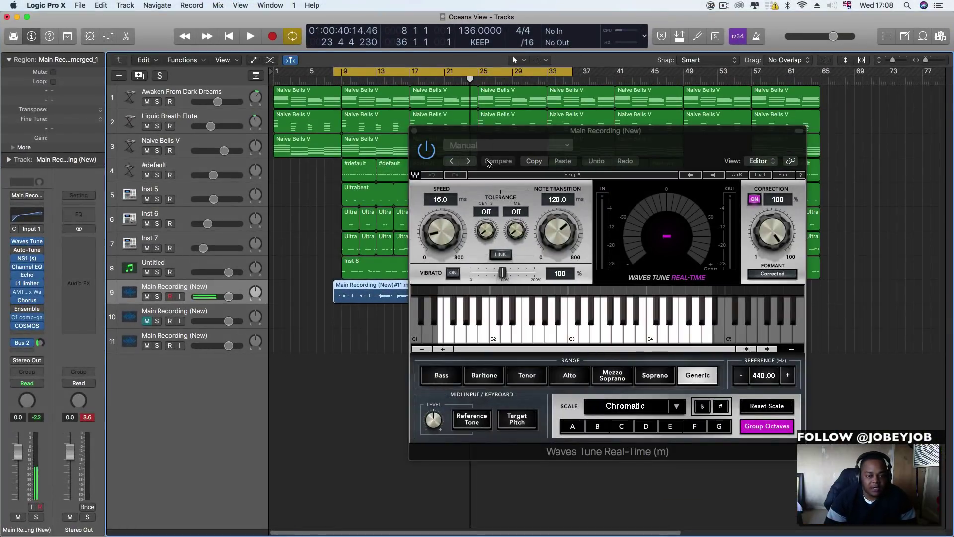
# Step: Set the Waves Tune Real-Time correction to 1% and play the cycled section with track 9 soloed
pyautogui.moveTo(576, 142); pyautogui.dragTo(647, 143)
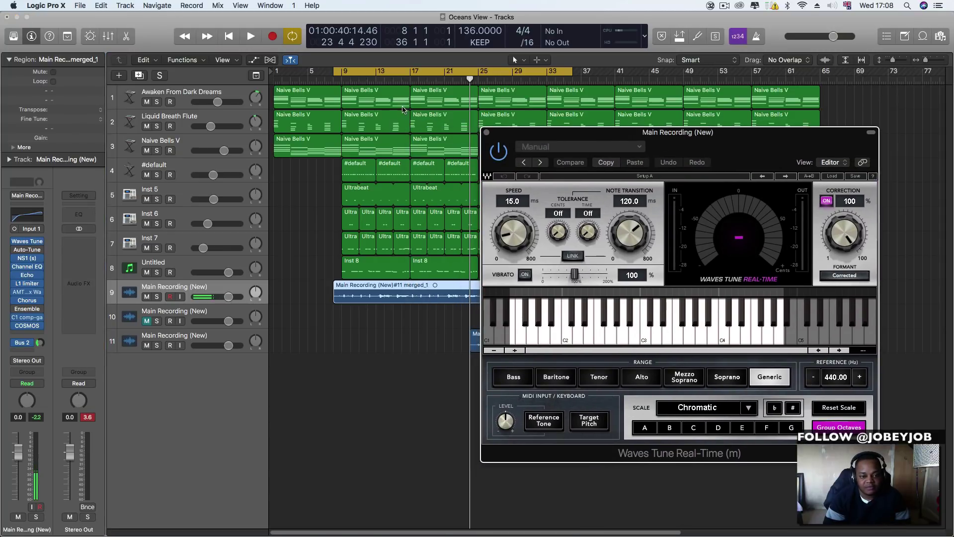
pyautogui.moveTo(843, 233); pyautogui.dragTo(843, 278)
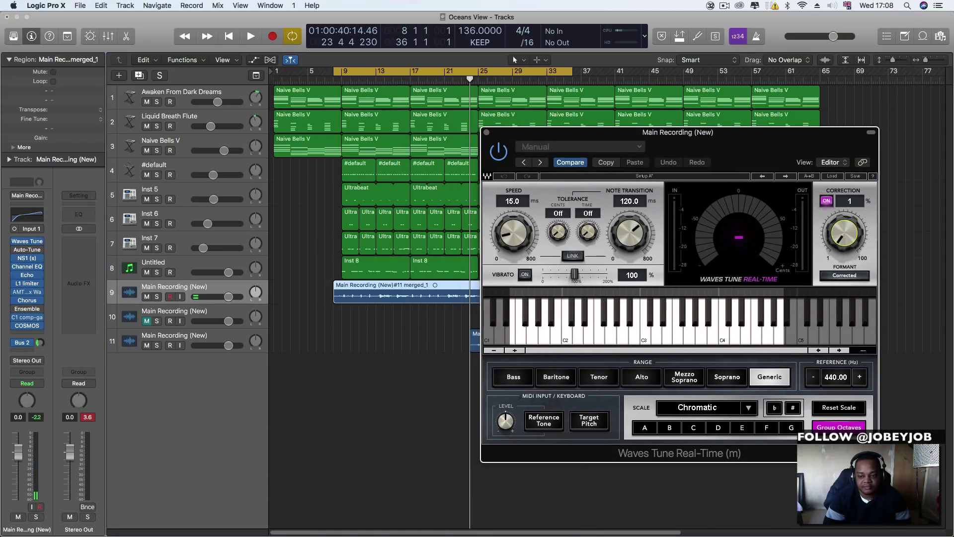
pyautogui.press('space')
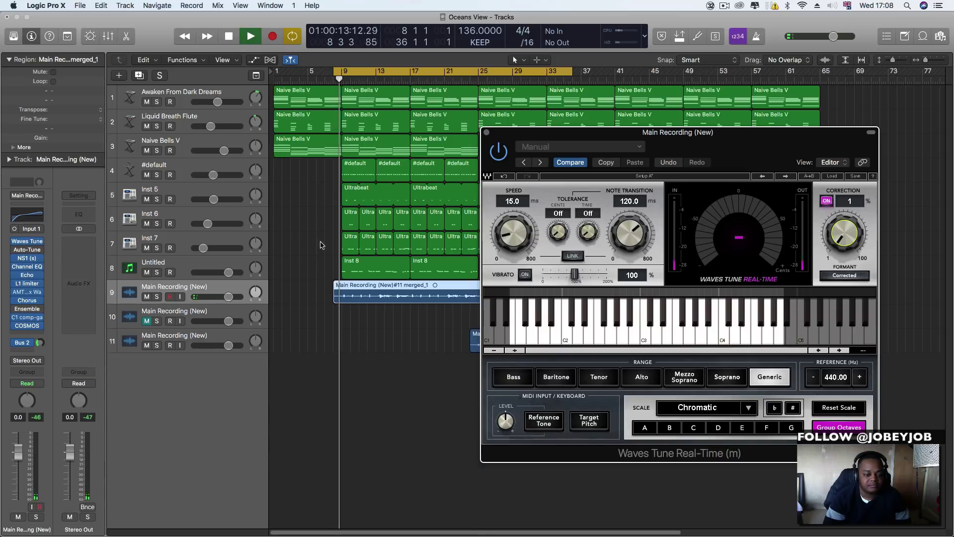
pyautogui.click(157, 297)
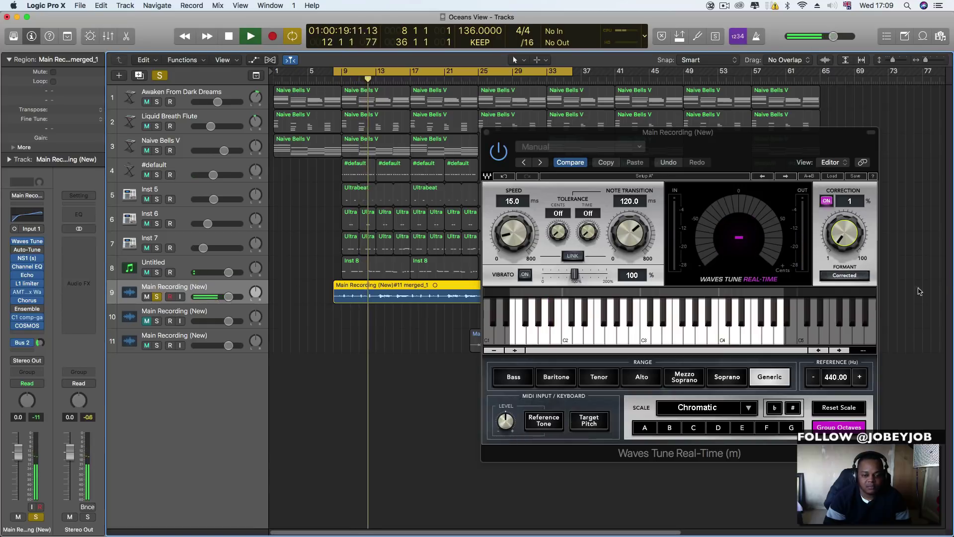
pyautogui.moveTo(781, 147); pyautogui.dragTo(806, 121)
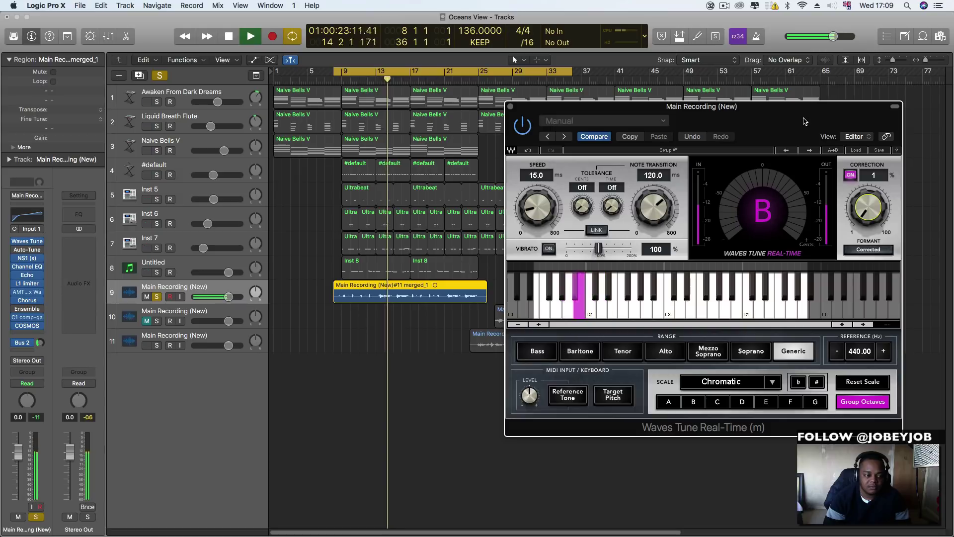
pyautogui.press('space')
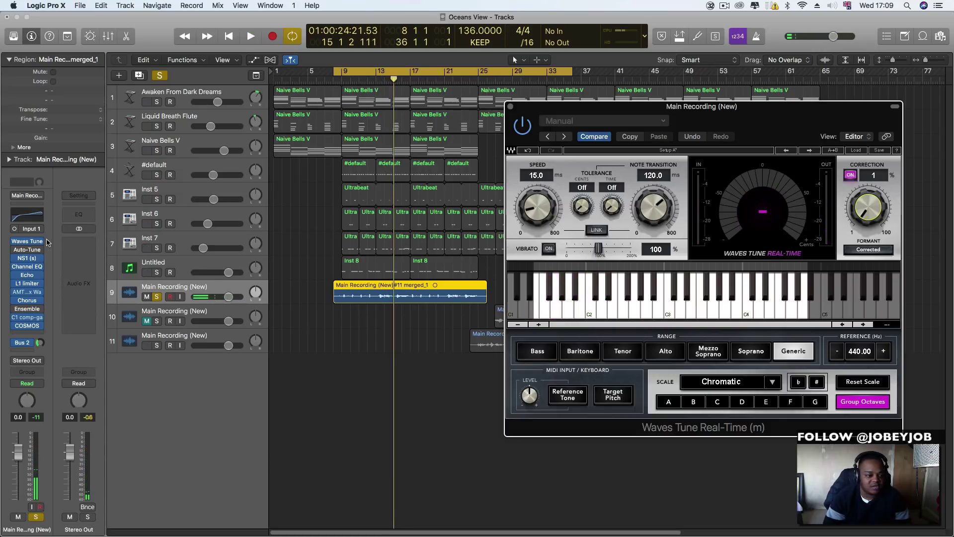
# Step: Open Auto-Tune 7 from track 9's second effect slot and place it beside the Waves Tune Real-Time window to compare them
pyautogui.click(26, 251)
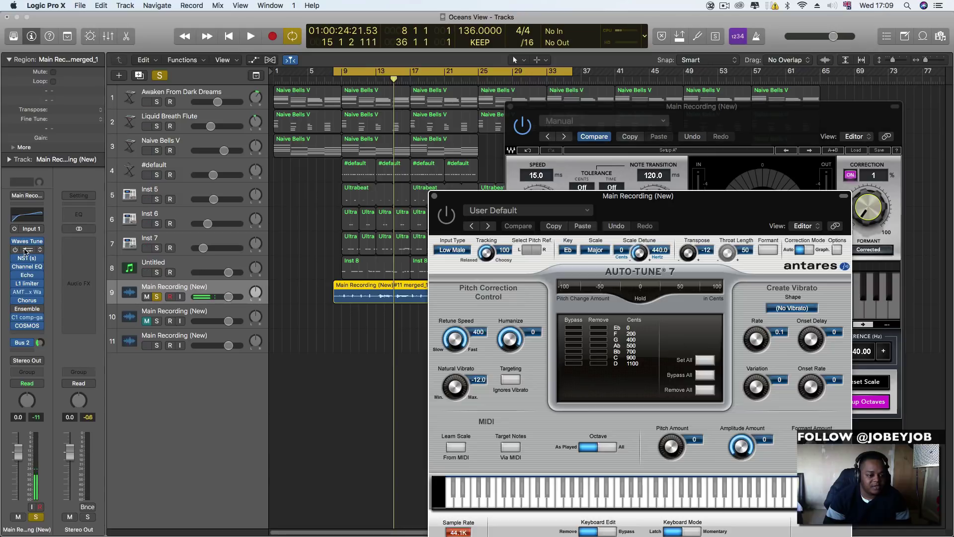
pyautogui.moveTo(649, 221); pyautogui.dragTo(246, 248)
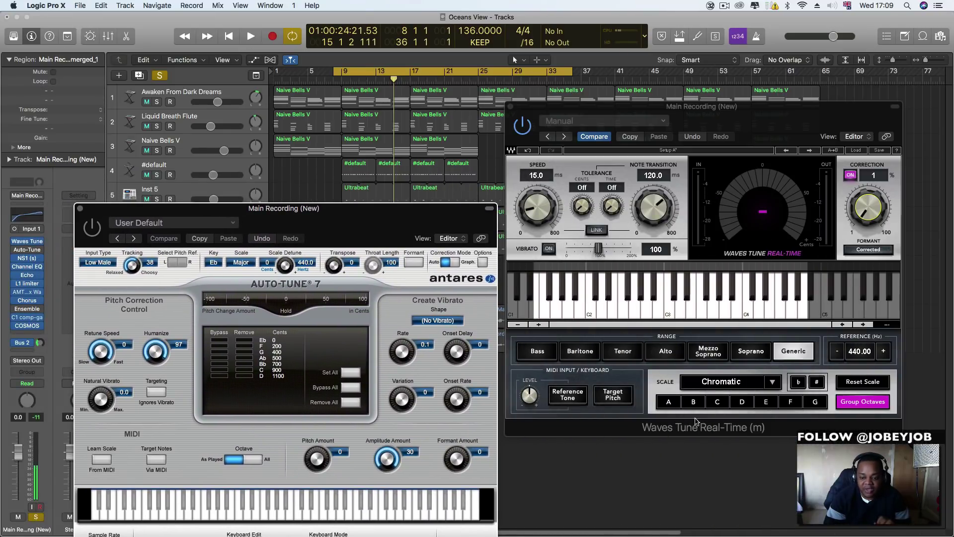
pyautogui.click(703, 429)
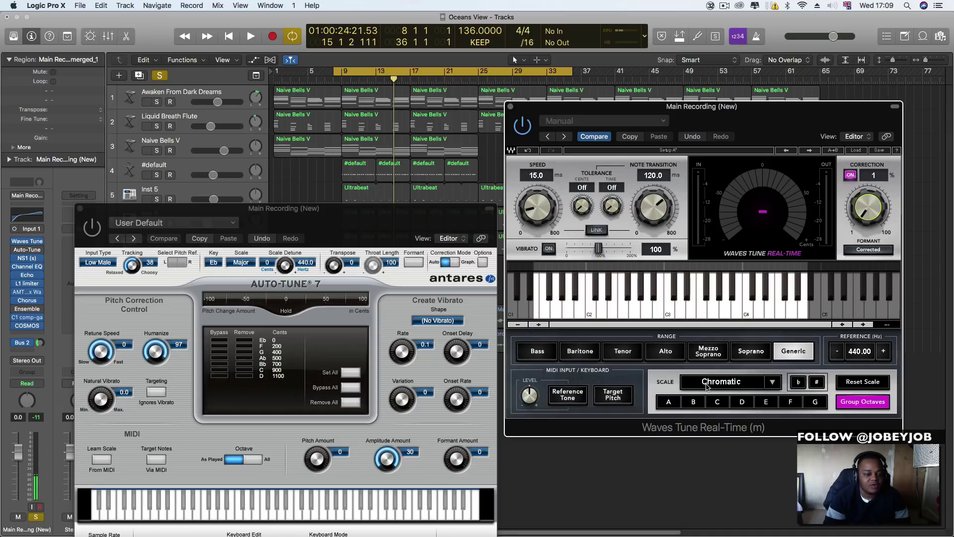
# Step: Enable Auto-Tune 7 and bypass Waves Tune Real-Time on track 9, keeping the Auto-Tune window in front
pyautogui.moveTo(360, 232); pyautogui.dragTo(763, 231)
pyautogui.click(15, 250)
pyautogui.click(15, 241)
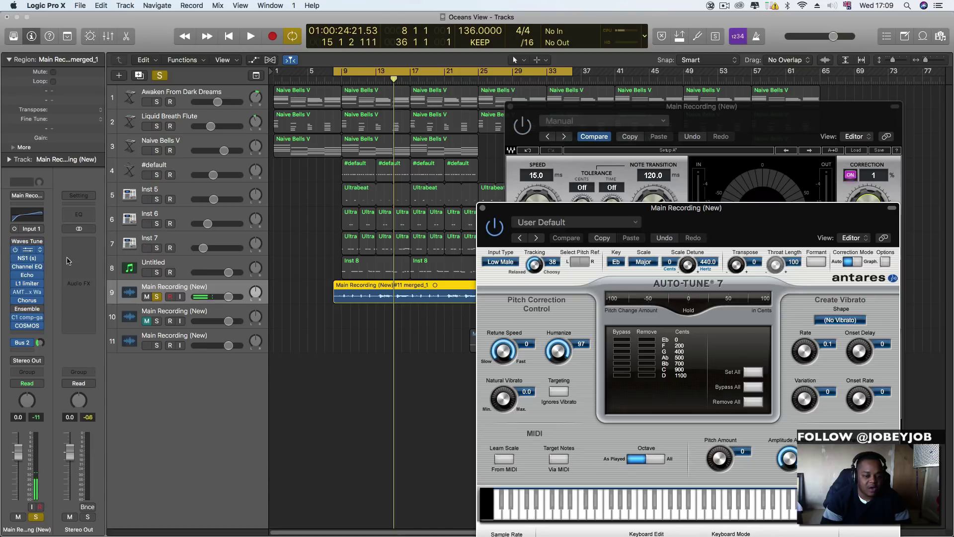
pyautogui.moveTo(695, 220); pyautogui.dragTo(659, 163)
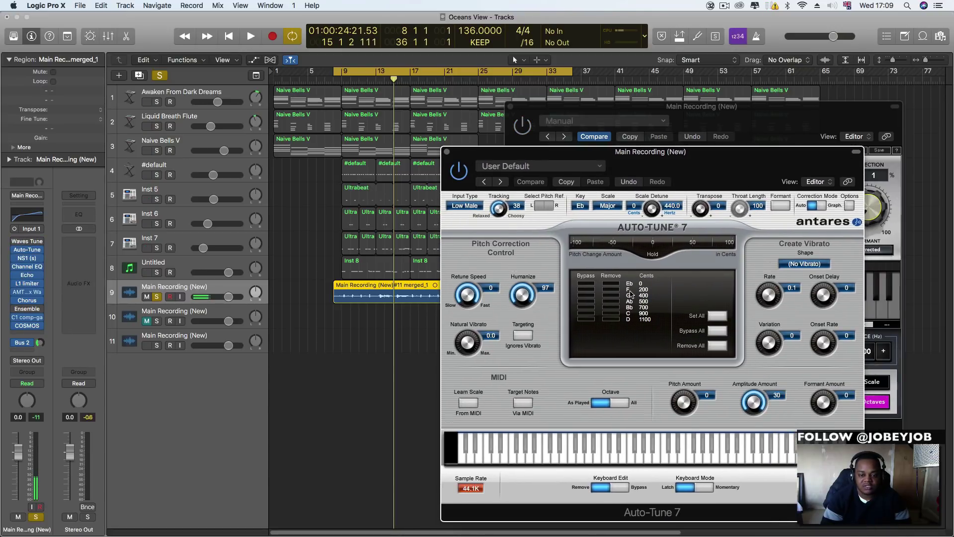
# Step: Play the soloed vocal through Auto-Tune 7 with its tracking raised to 73, and stop playback
pyautogui.press('space')
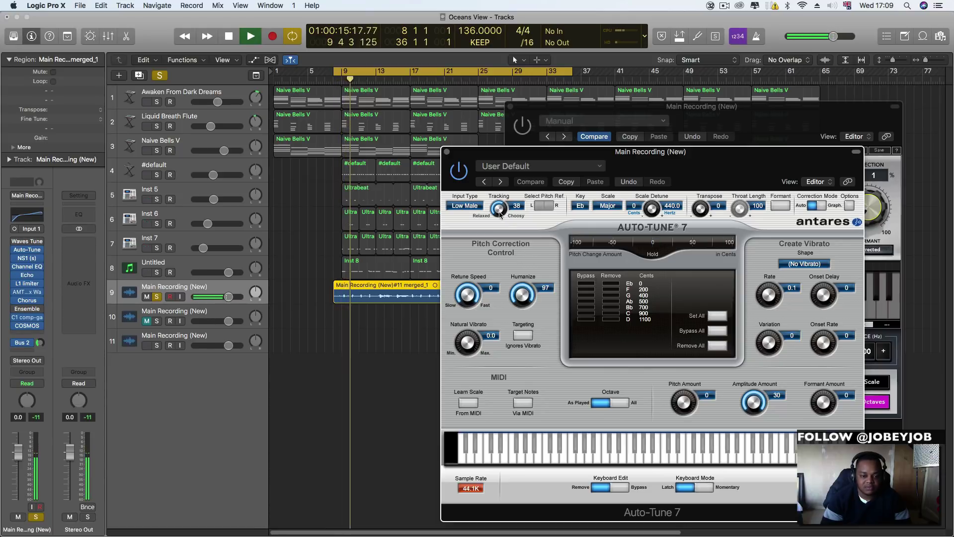
pyautogui.moveTo(500, 210); pyautogui.dragTo(501, 200)
pyautogui.moveTo(727, 181); pyautogui.dragTo(709, 170)
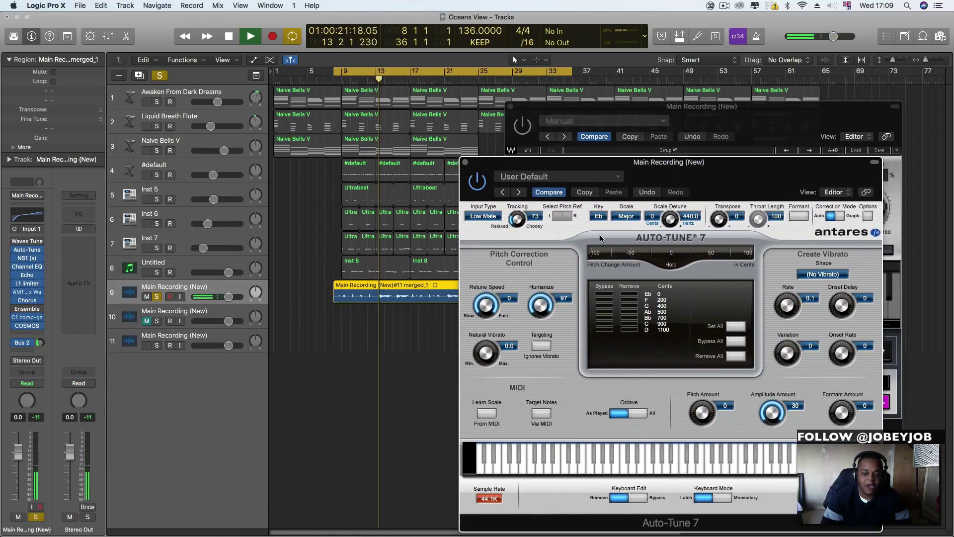
pyautogui.click(344, 405)
pyautogui.press('space')
pyautogui.moveTo(698, 175); pyautogui.dragTo(366, 190)
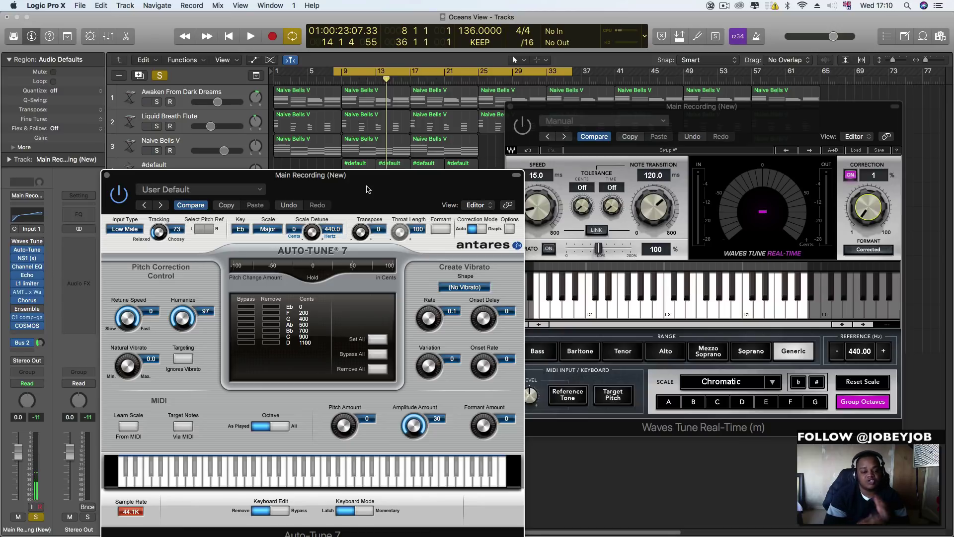
pyautogui.moveTo(365, 185); pyautogui.dragTo(567, 136)
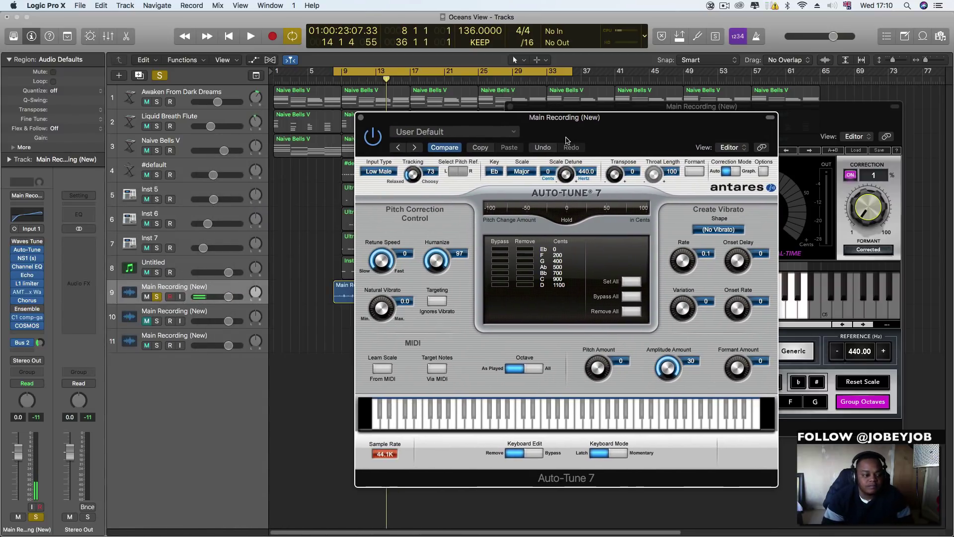
# Step: Remove Auto-Tune 7 from track 9, re-enable Waves Tune Real-Time and briefly play the vocal through it
pyautogui.click(41, 251)
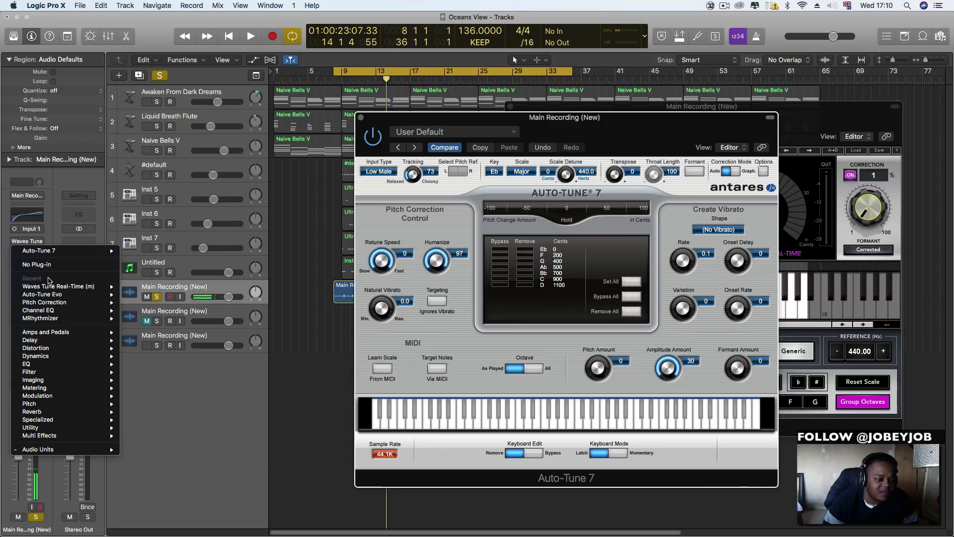
pyautogui.click(46, 265)
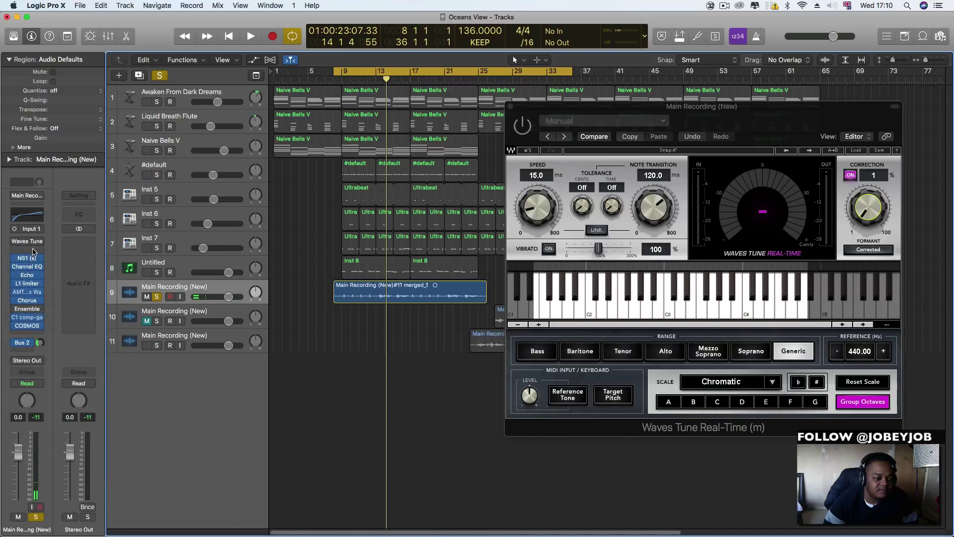
pyautogui.moveTo(746, 121); pyautogui.dragTo(741, 181)
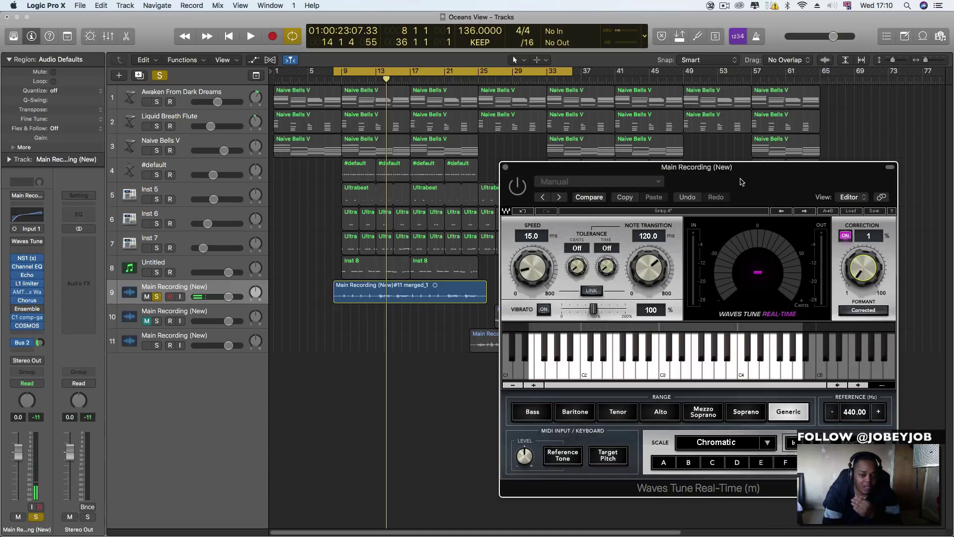
pyautogui.click(16, 242)
pyautogui.press('space')
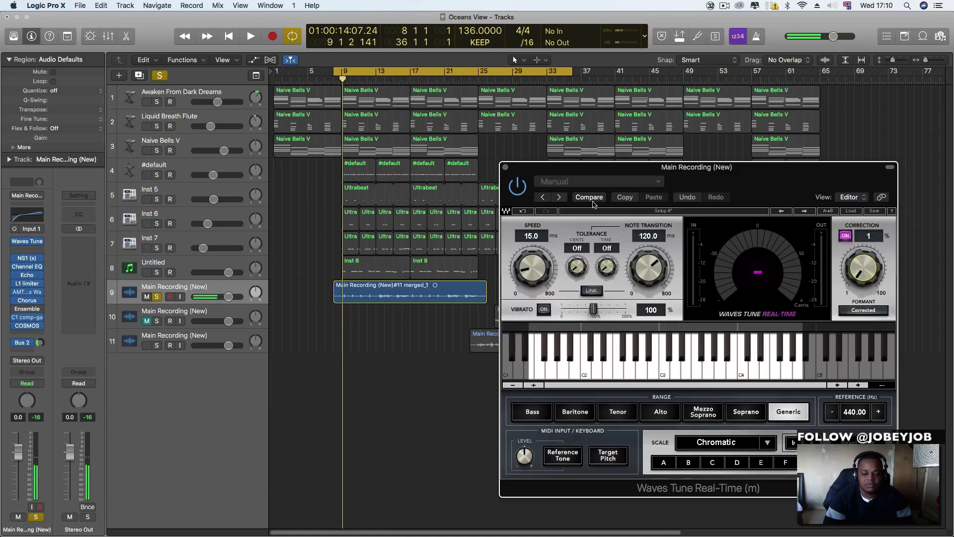
pyautogui.moveTo(744, 192); pyautogui.dragTo(672, 185)
pyautogui.moveTo(676, 160); pyautogui.dragTo(708, 165)
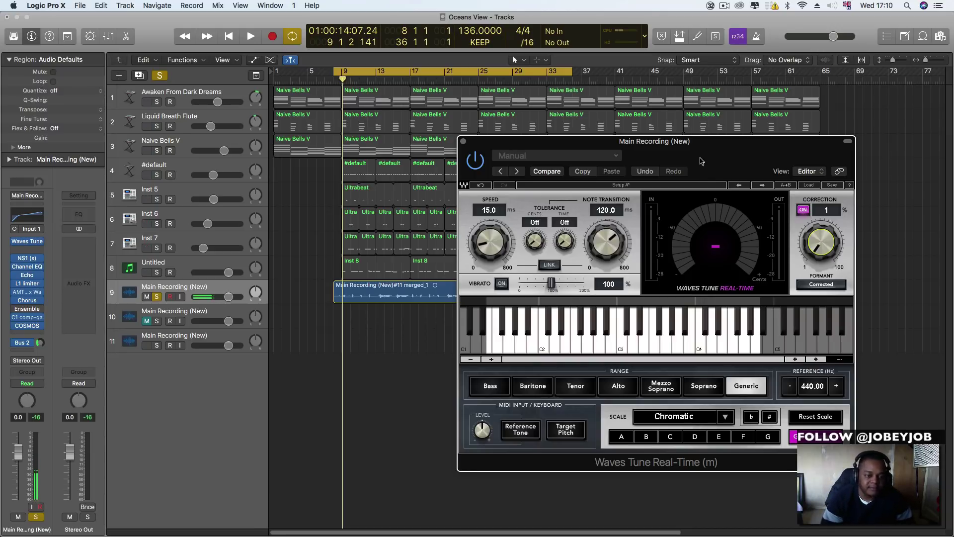
# Step: Insert the Tuner metering plugin on track 1, Awaken From Dark Dreams, and move its window over the arrangement
pyautogui.click(188, 102)
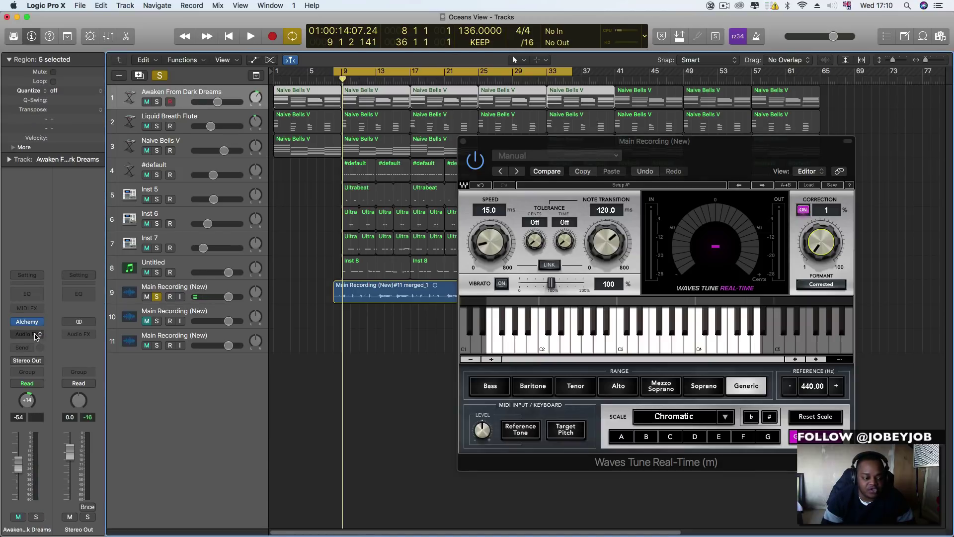
pyautogui.click(36, 336)
pyautogui.moveTo(58, 458)
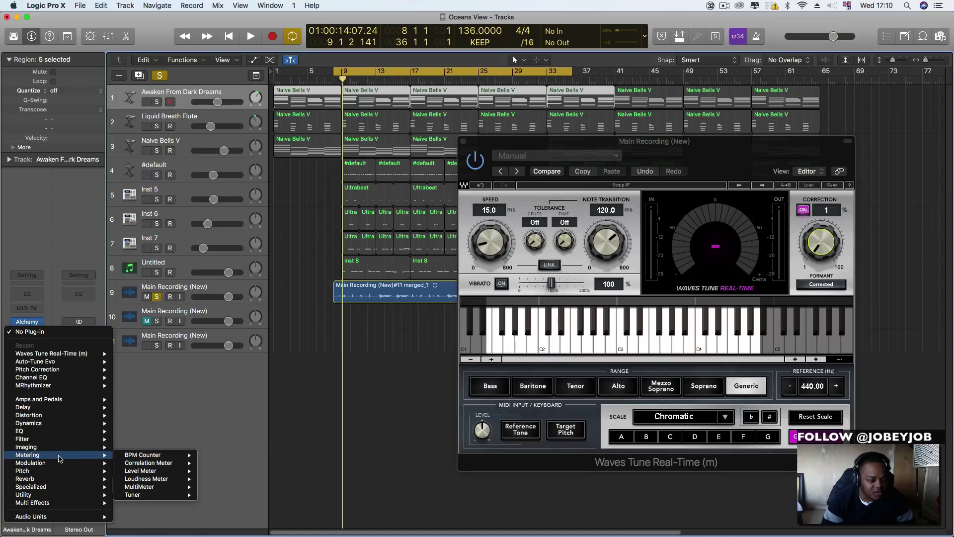
pyautogui.moveTo(167, 495)
pyautogui.click(212, 496)
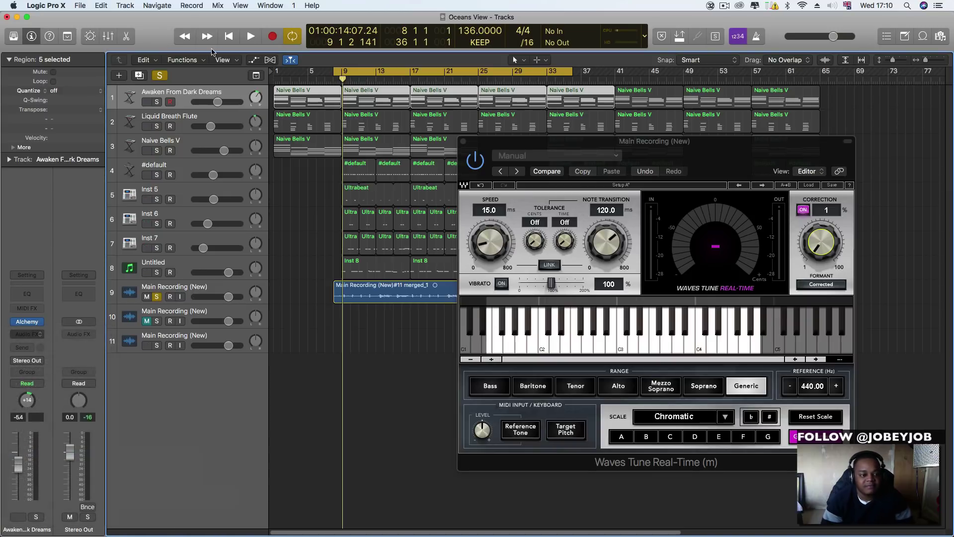
pyautogui.moveTo(197, 44); pyautogui.dragTo(529, 130)
# Step: Solo track 1 and play the section to check its pitch in the Tuner, closing the Tuner window at the end
pyautogui.press('space')
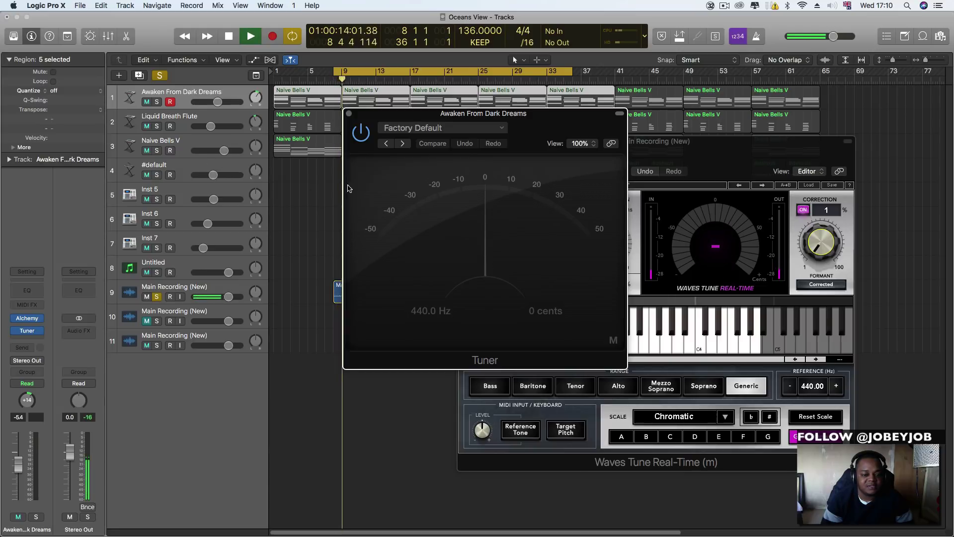
pyautogui.click(286, 106)
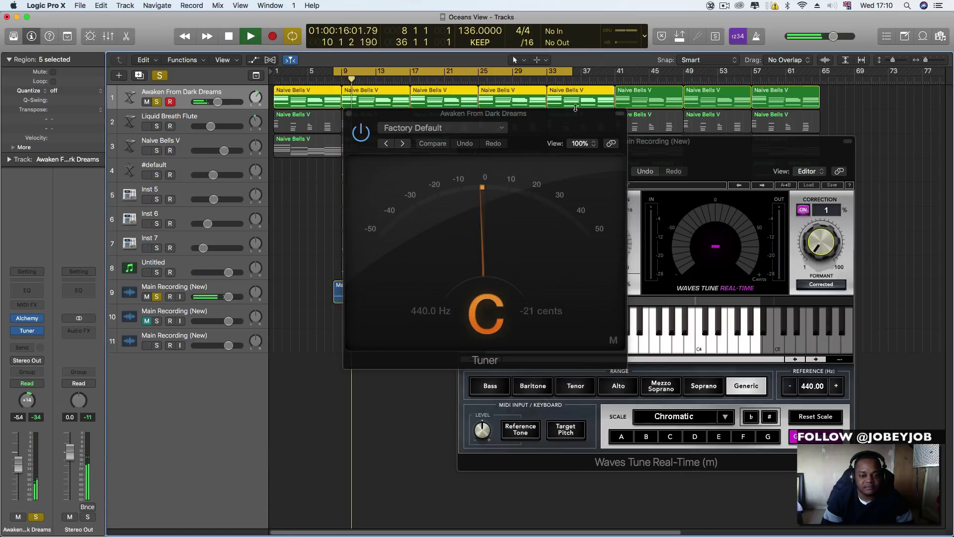
pyautogui.moveTo(566, 116); pyautogui.dragTo(408, 182)
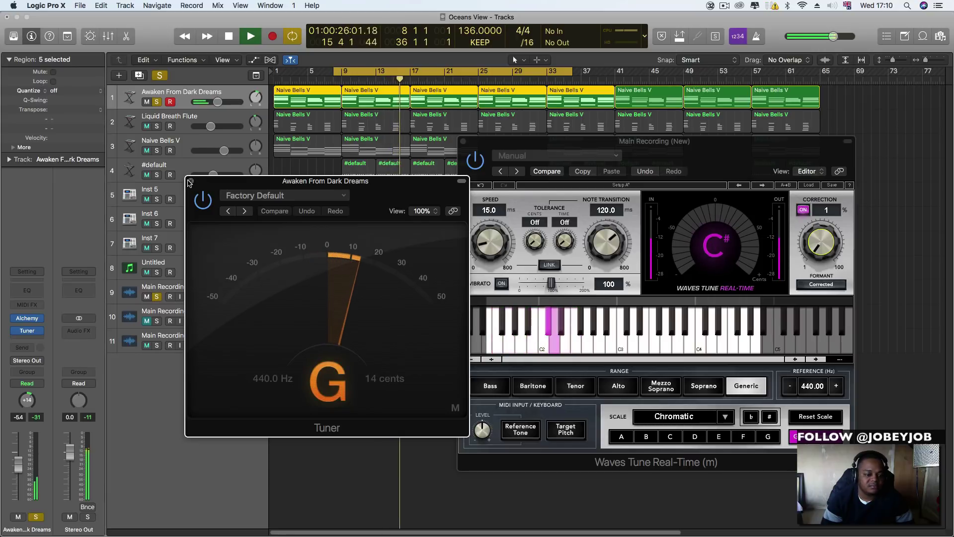
pyautogui.click(190, 181)
pyautogui.press('space')
# Step: Insert a Tuner after the last plugin on track 9 and place its window over Waves Tune Real-Time
pyautogui.click(208, 287)
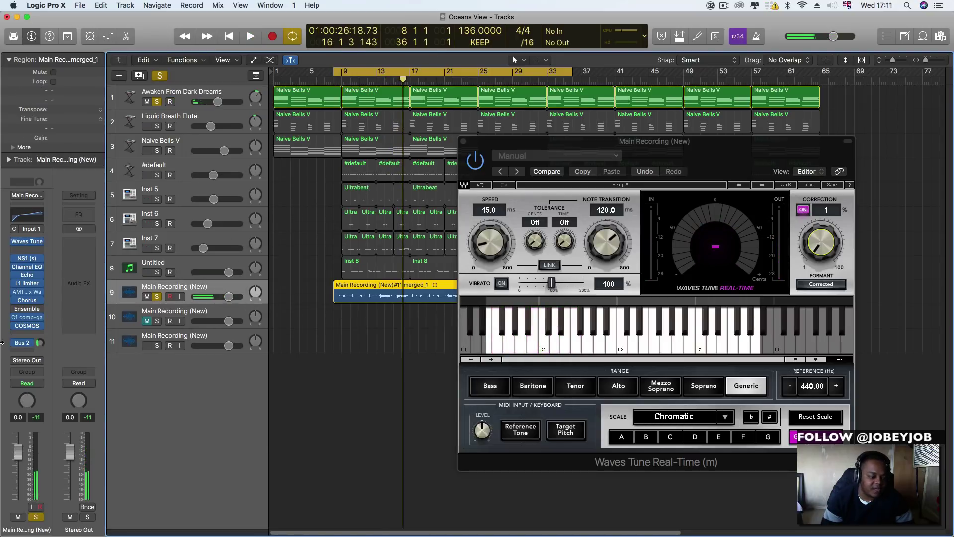
pyautogui.click(25, 334)
pyautogui.moveTo(58, 358)
pyautogui.click(146, 355)
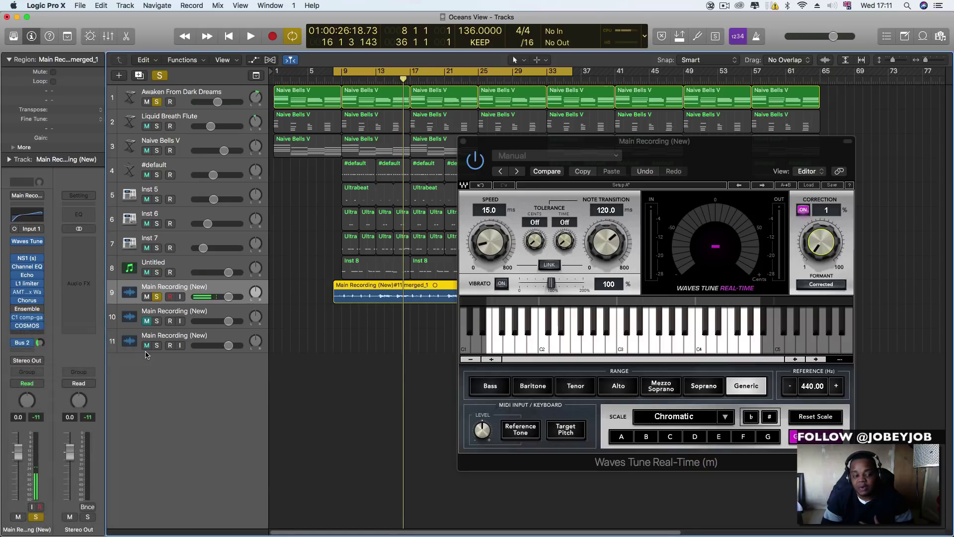
pyautogui.moveTo(212, 28); pyautogui.dragTo(755, 201)
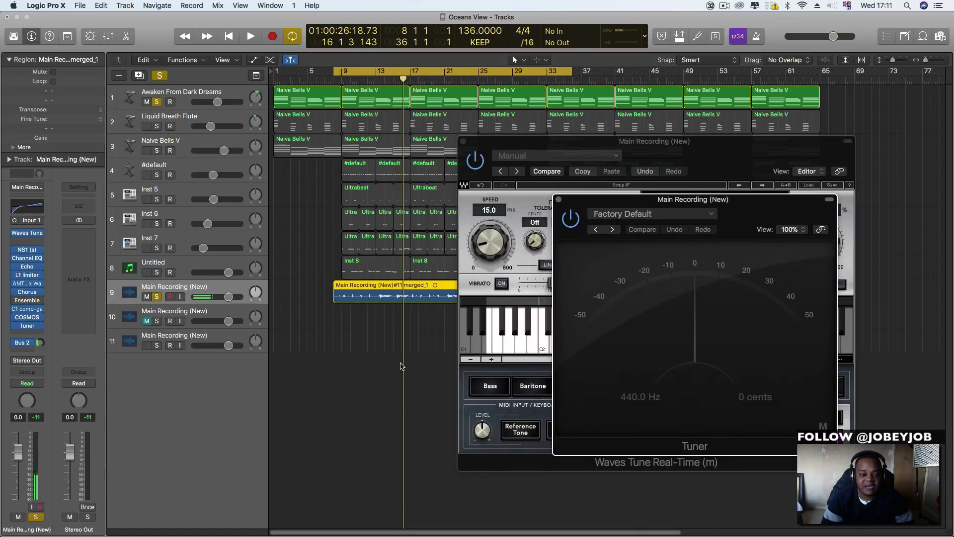
# Step: Play the vocal to check its notes in the Tuner, then bypass track 9's Tuner and close its window
pyautogui.press('space')
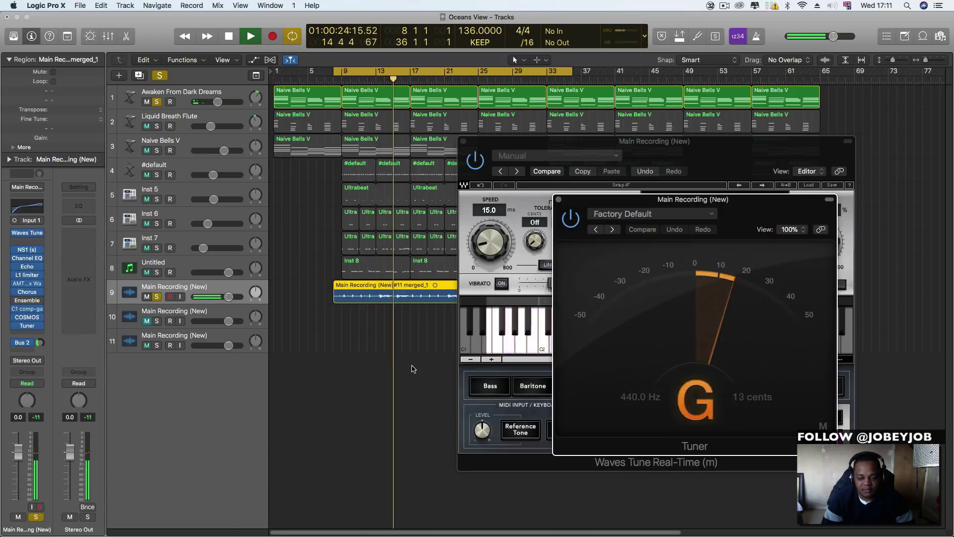
pyautogui.press('space')
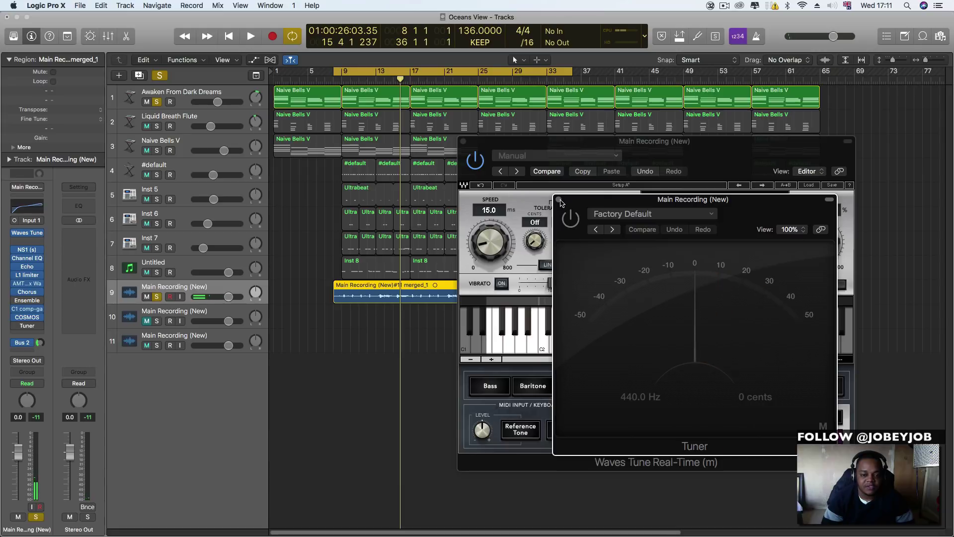
pyautogui.click(559, 199)
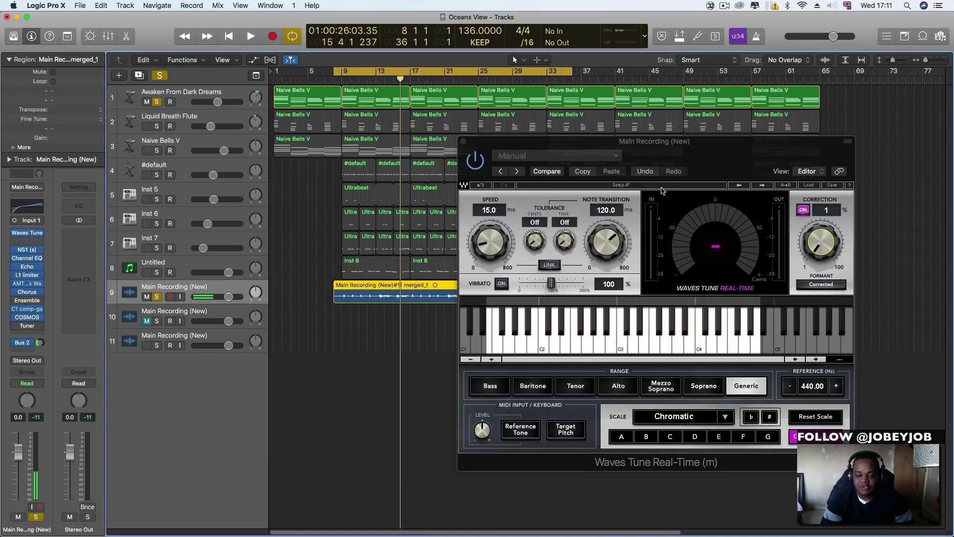
# Step: View the scale options available in Waves Tune Real-Time and leave the scale on Chromatic
pyautogui.moveTo(688, 158)
pyautogui.mouseDown()
pyautogui.moveTo(591, 152)
pyautogui.moveTo(673, 154)
pyautogui.mouseUp()
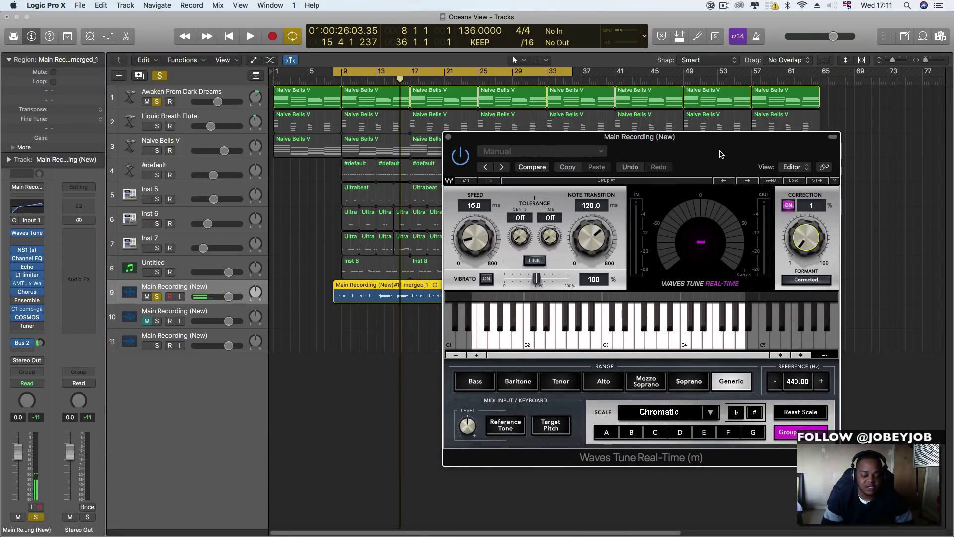
pyautogui.click(712, 414)
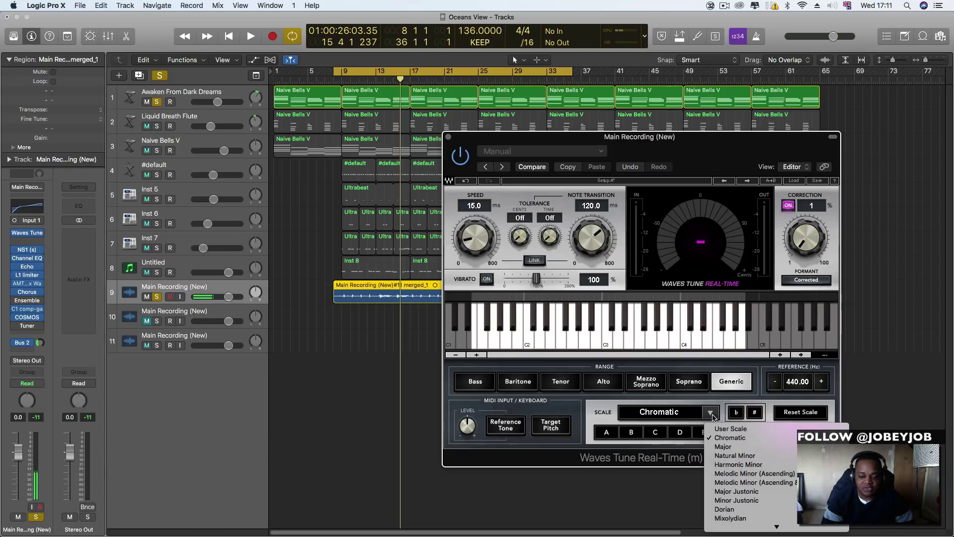
pyautogui.click(545, 454)
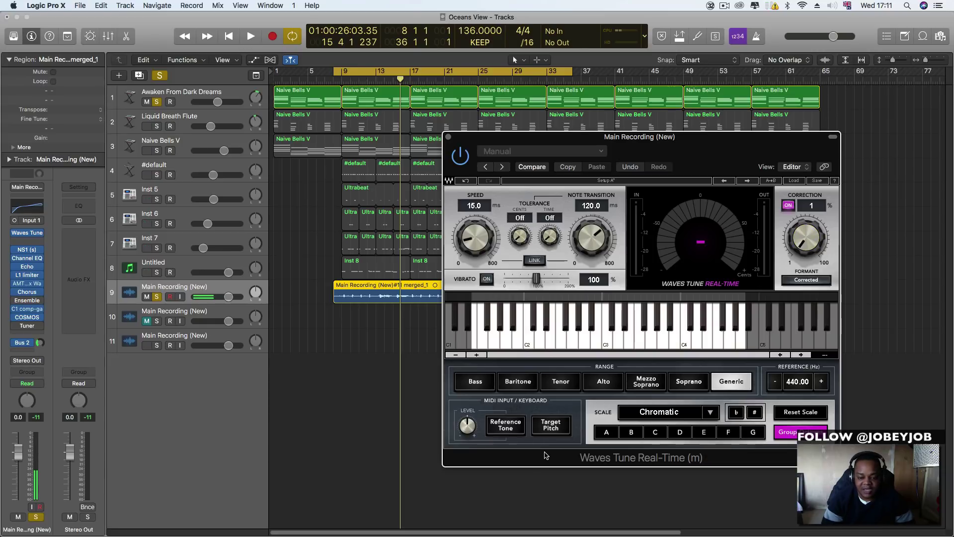
# Step: Set the Waves Tune Real-Time scale to Major and move its window clear of the upper tracks
pyautogui.click(712, 417)
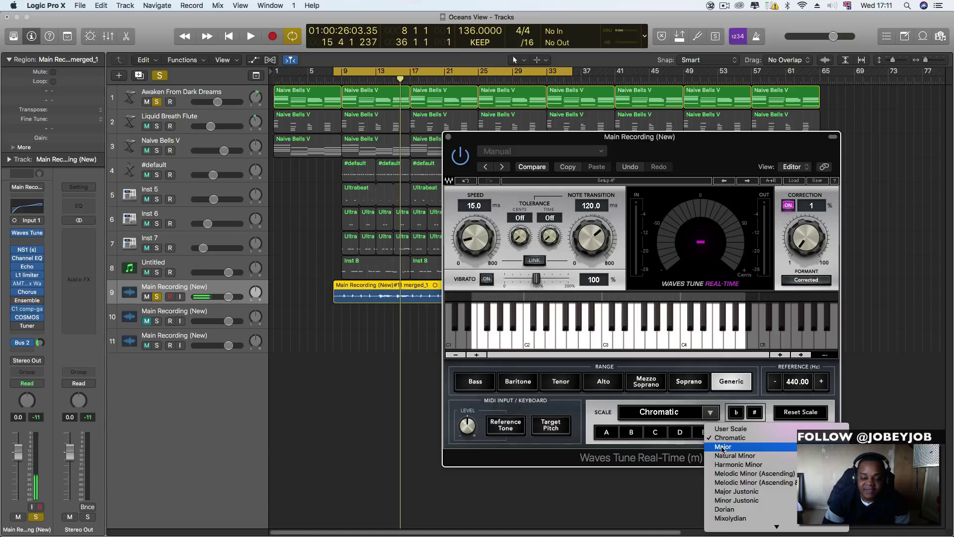
pyautogui.click(722, 447)
pyautogui.moveTo(637, 136); pyautogui.dragTo(646, 110)
pyautogui.moveTo(699, 126); pyautogui.dragTo(710, 217)
pyautogui.press('space')
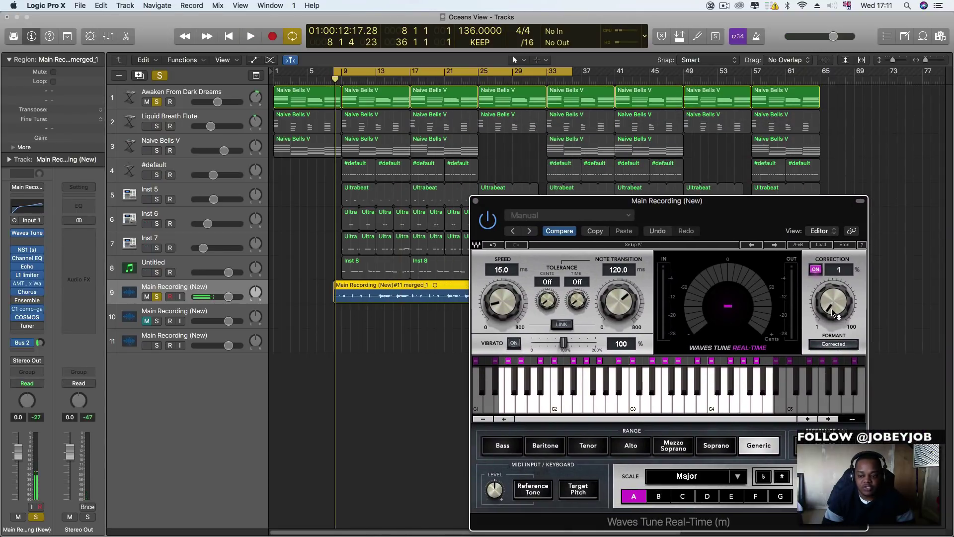
# Step: Set the correction to 100% and reduce both note transition and speed to 0.1 ms
pyautogui.moveTo(834, 301); pyautogui.dragTo(834, 251)
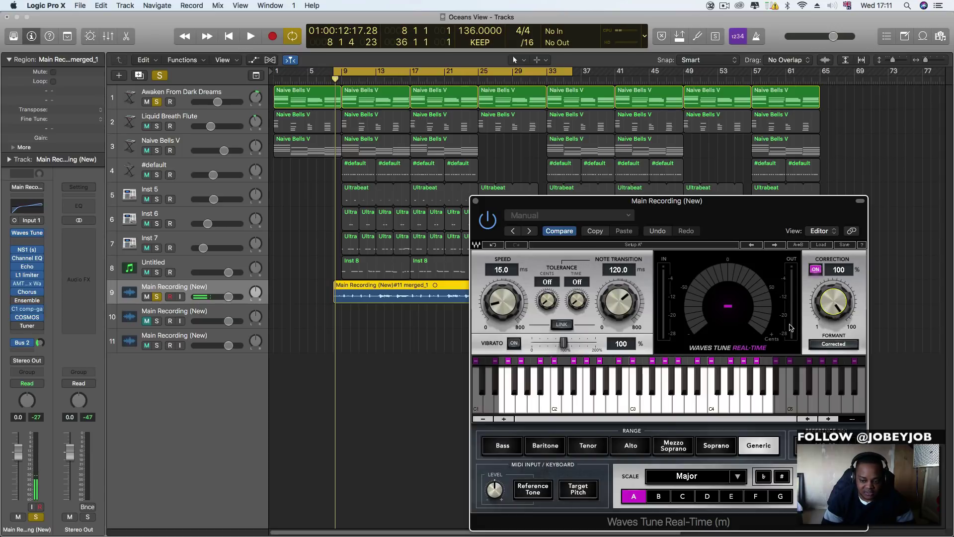
pyautogui.moveTo(627, 304); pyautogui.dragTo(627, 354)
pyautogui.moveTo(495, 311); pyautogui.dragTo(495, 360)
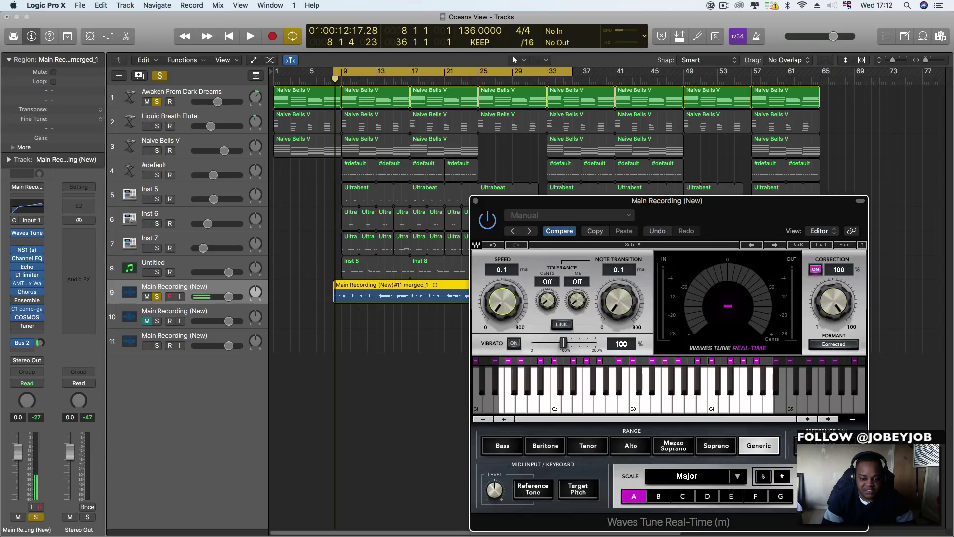
# Step: Try the vocal ranges from Bass through Soprano to see their keyboard spans, and return the range to Generic
pyautogui.click(757, 451)
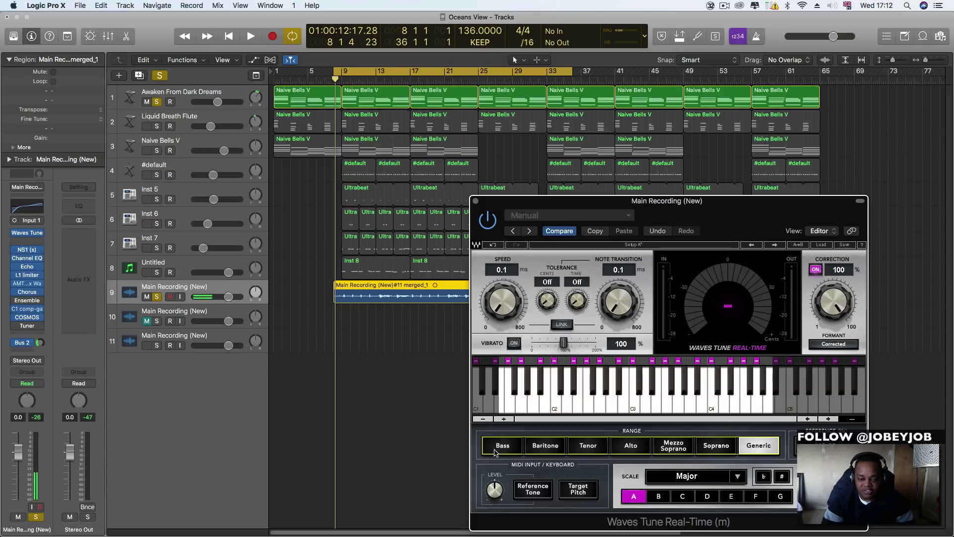
pyautogui.click(501, 449)
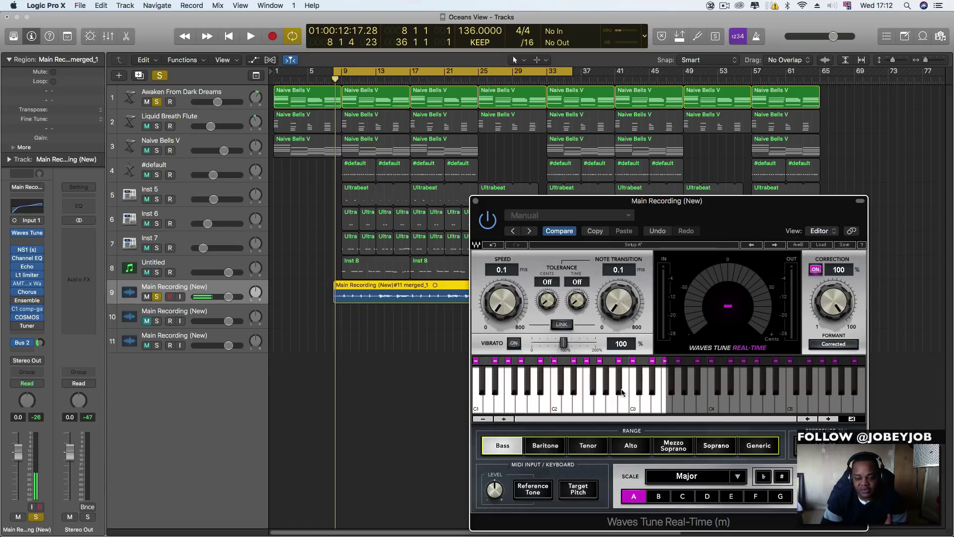
pyautogui.click(536, 446)
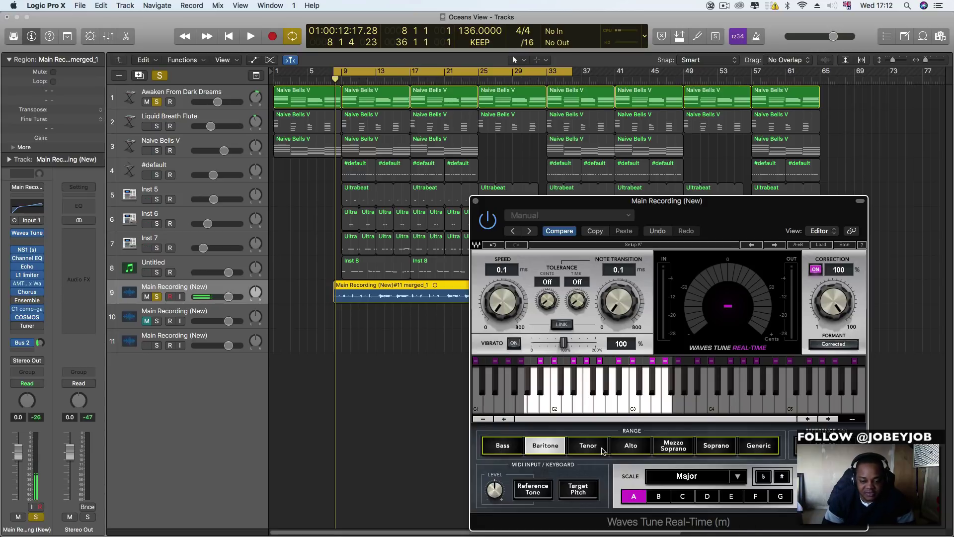
pyautogui.click(603, 450)
pyautogui.click(629, 448)
pyautogui.click(678, 450)
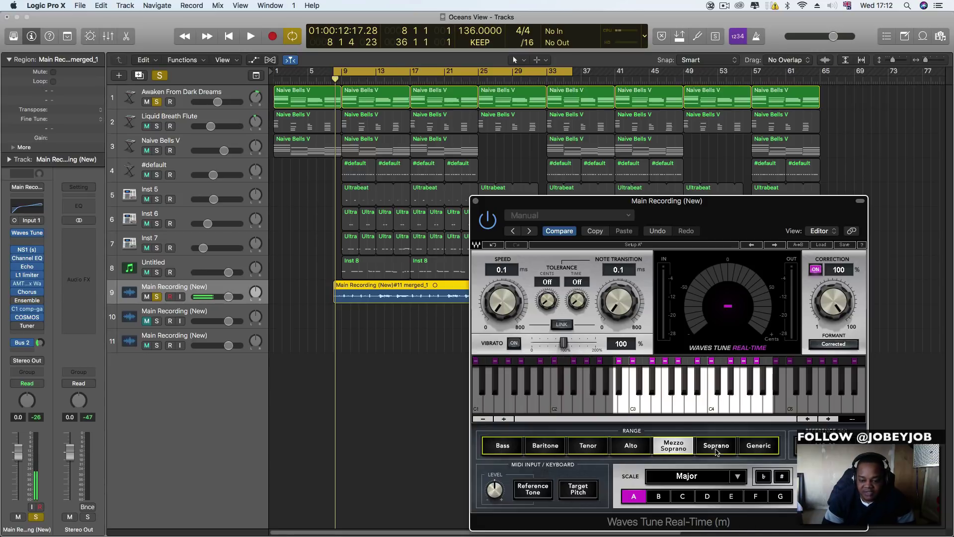
pyautogui.click(716, 450)
pyautogui.click(758, 450)
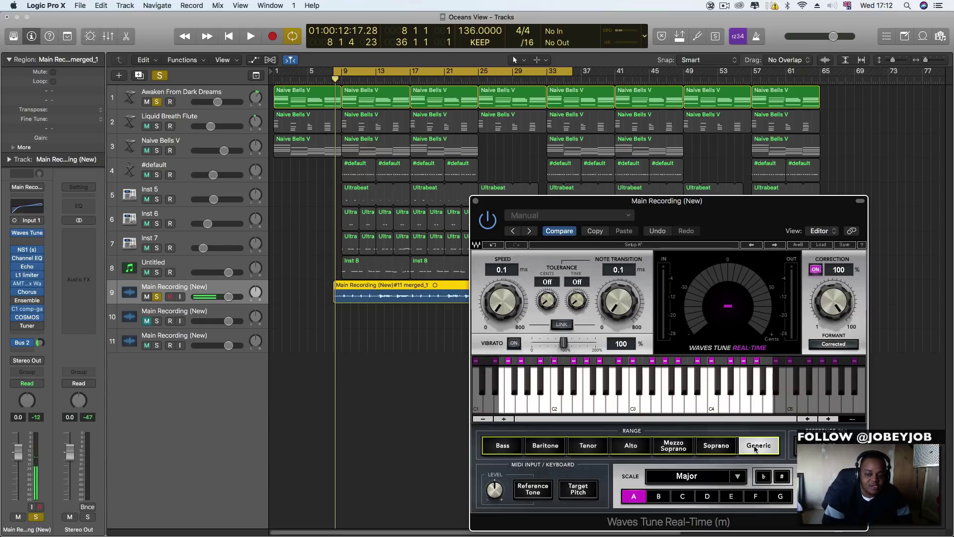
pyautogui.click(854, 310)
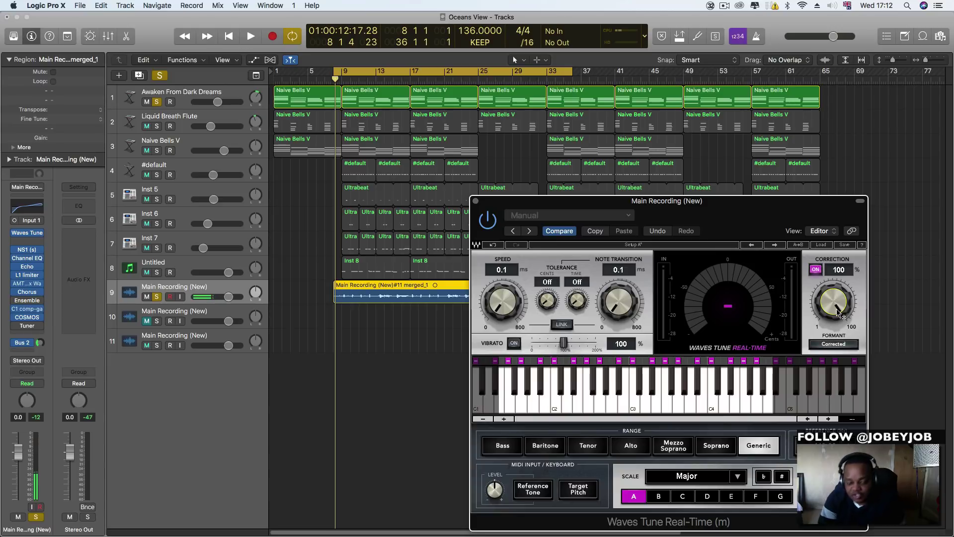
pyautogui.click(502, 301)
pyautogui.click(621, 303)
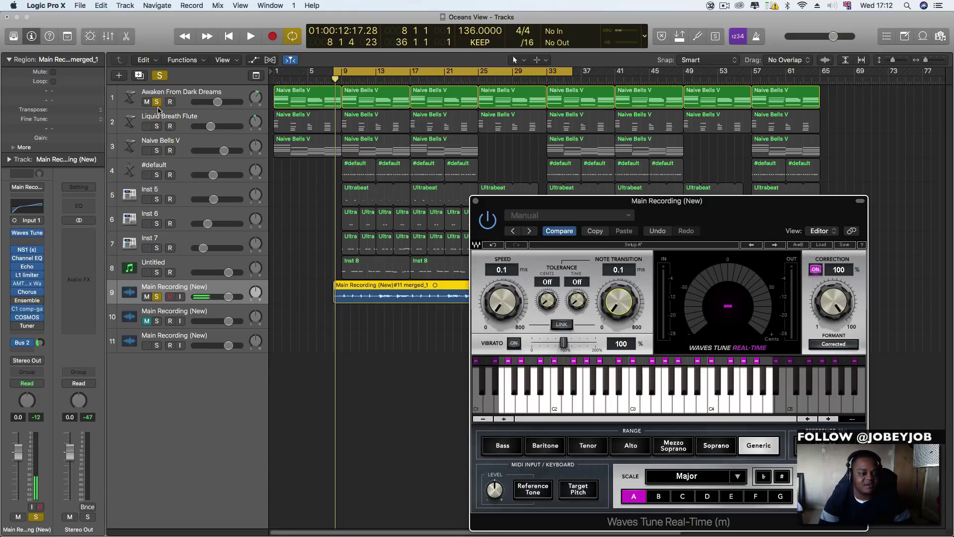
# Step: Solo tracks 2 and 3 alongside the vocal and play the section
pyautogui.click(157, 126)
pyautogui.press('space')
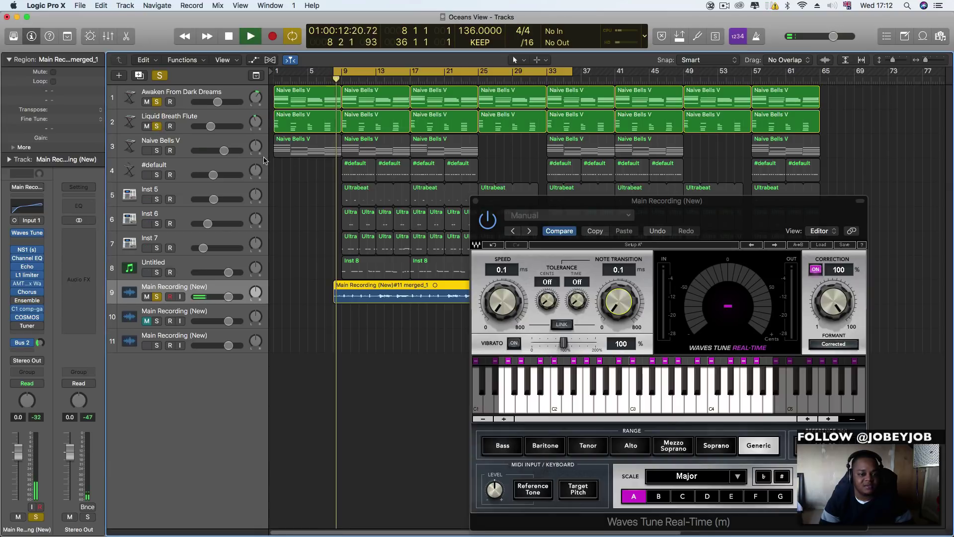
pyautogui.click(156, 150)
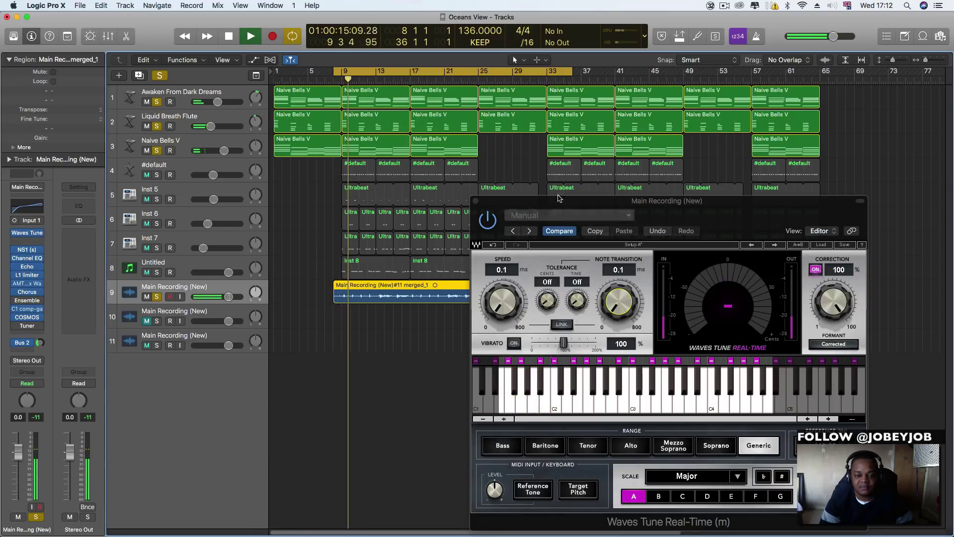
# Step: Try B as the Major scale's root and play the vocal with the cycle set to bars 13 to 15
pyautogui.click(652, 501)
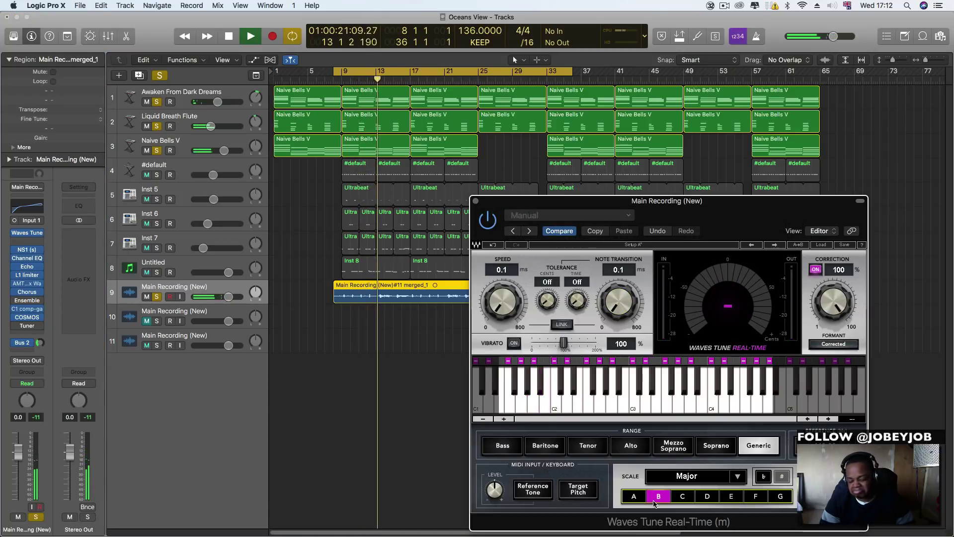
pyautogui.press('space')
pyautogui.moveTo(374, 73); pyautogui.dragTo(397, 84)
pyautogui.press('space')
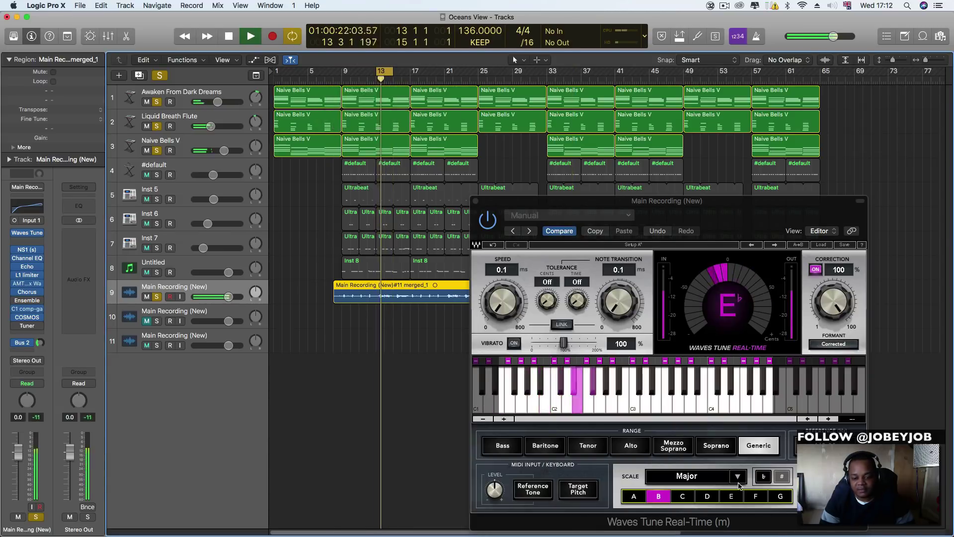
# Step: Audition the looped vocal with C, D, E, F and G in turn as the Major scale's root
pyautogui.click(683, 497)
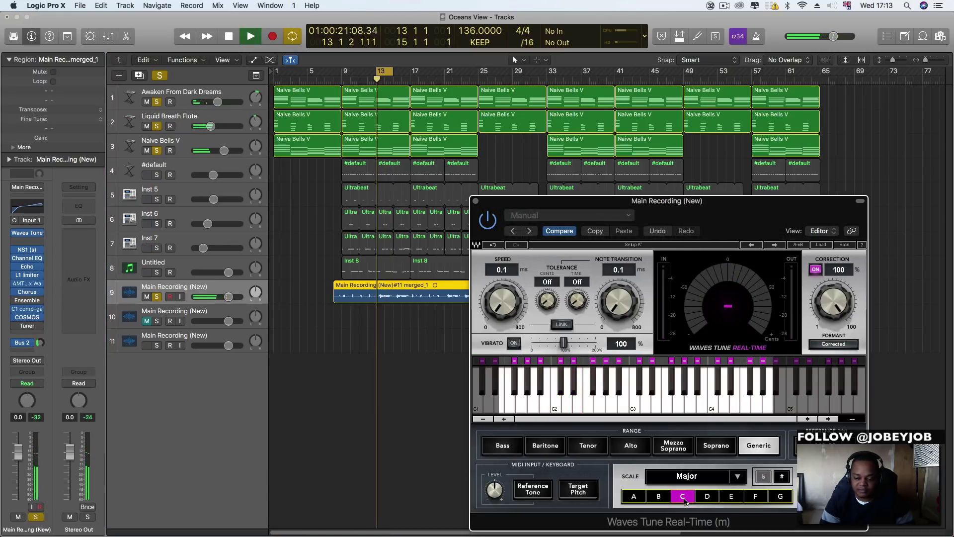
pyautogui.click(705, 496)
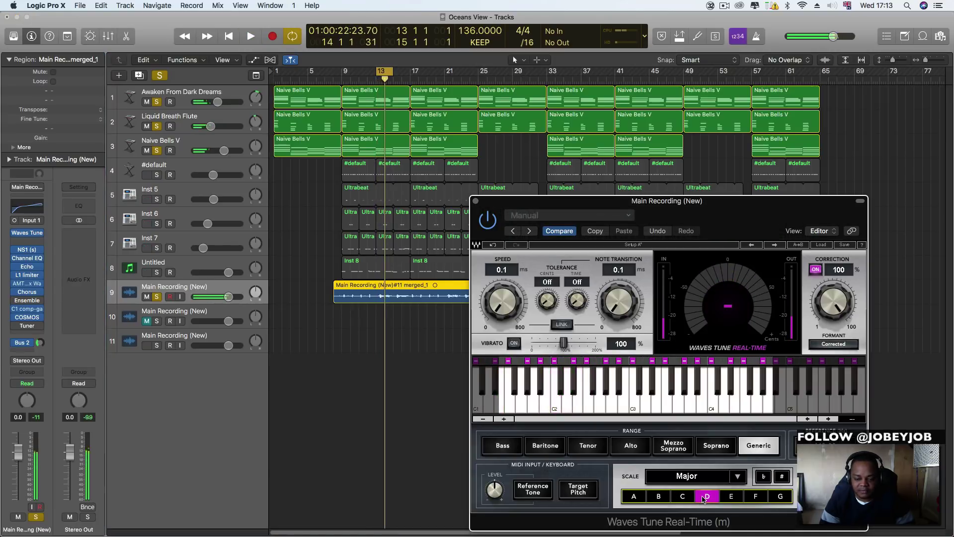
pyautogui.press('space')
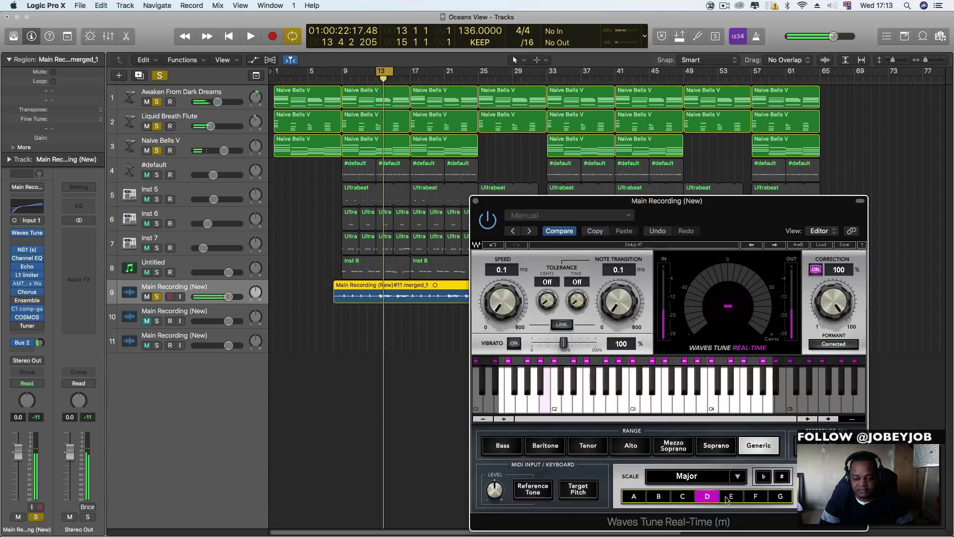
pyautogui.click(728, 497)
pyautogui.press('space')
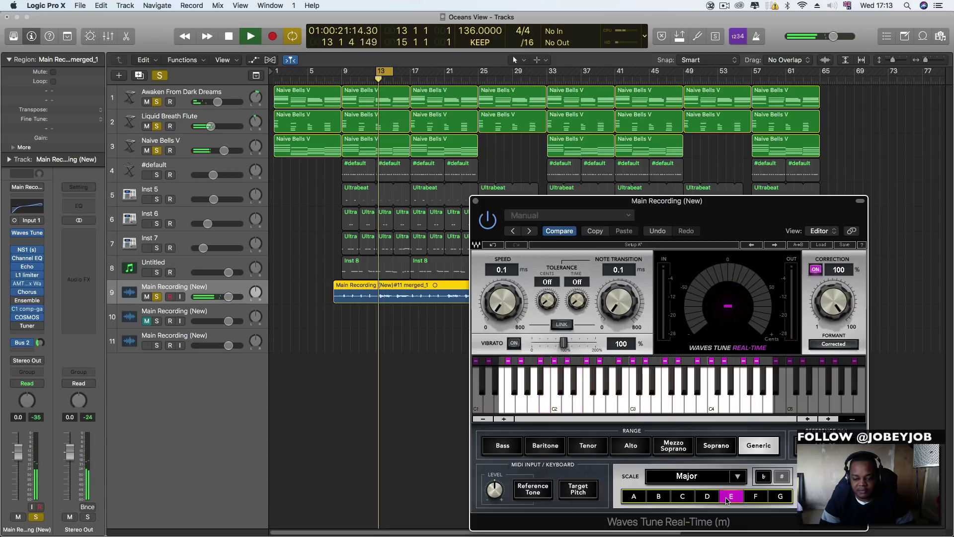
pyautogui.press('space')
pyautogui.click(755, 497)
pyautogui.press('space')
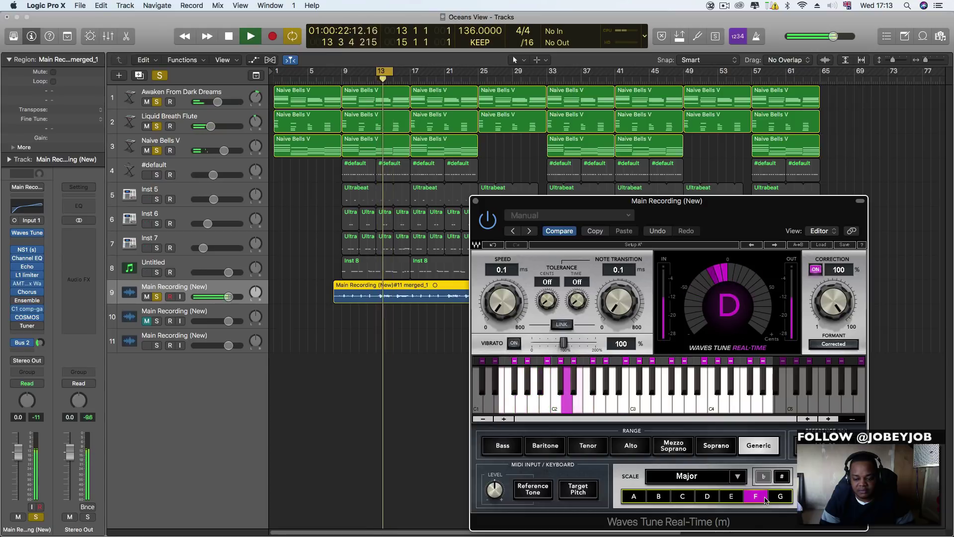
pyautogui.click(781, 498)
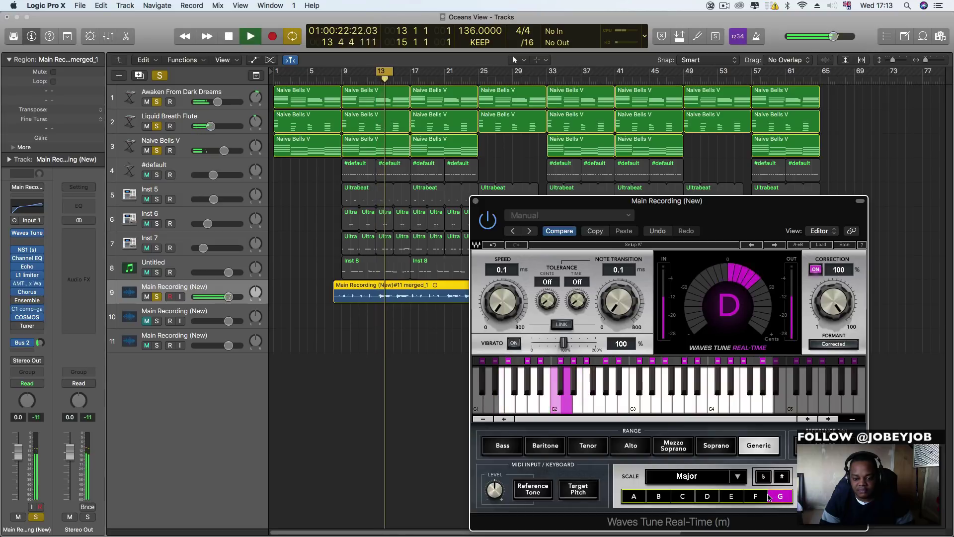
pyautogui.press('space')
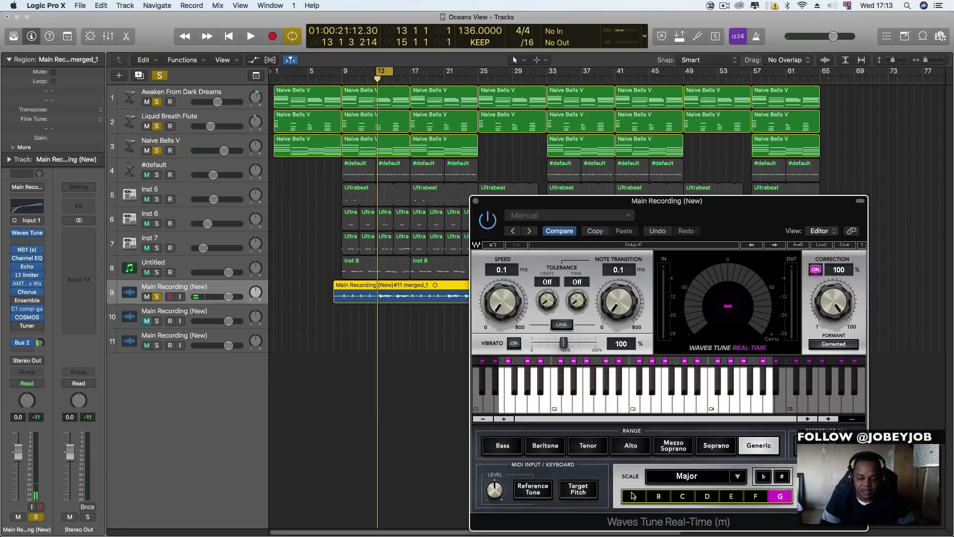
# Step: Audition the looped vocal in A and A-flat Major, and settle on A-sharp Major
pyautogui.click(633, 496)
pyautogui.press('space')
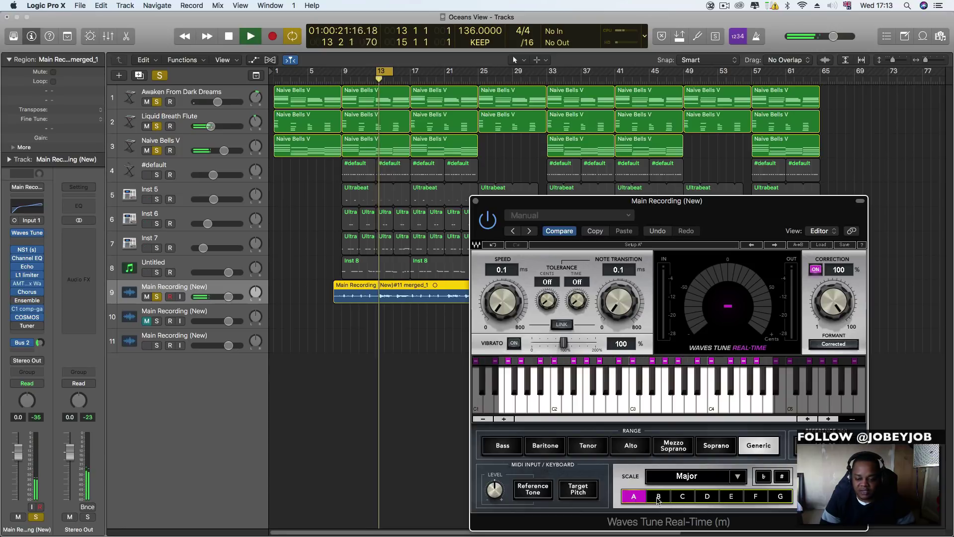
pyautogui.click(763, 477)
pyautogui.press('space')
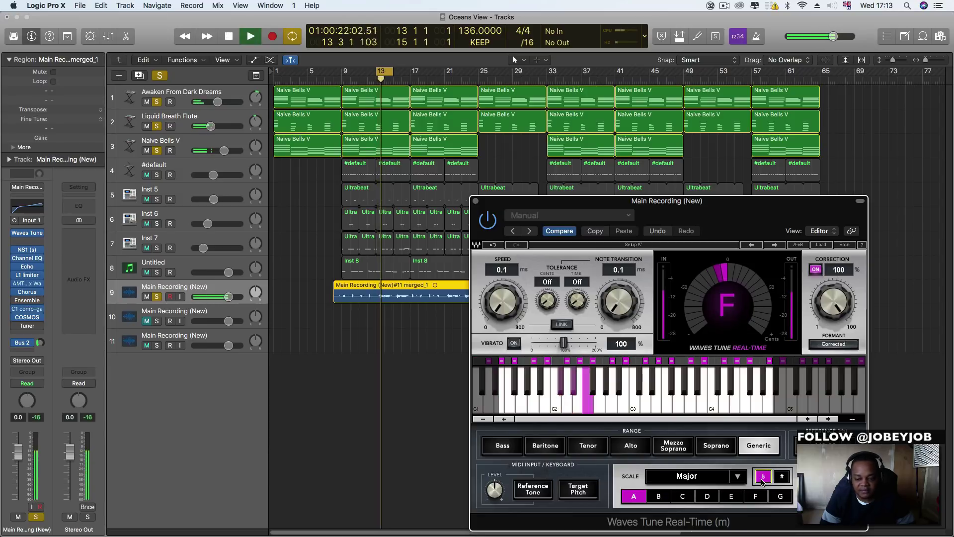
pyautogui.press('space')
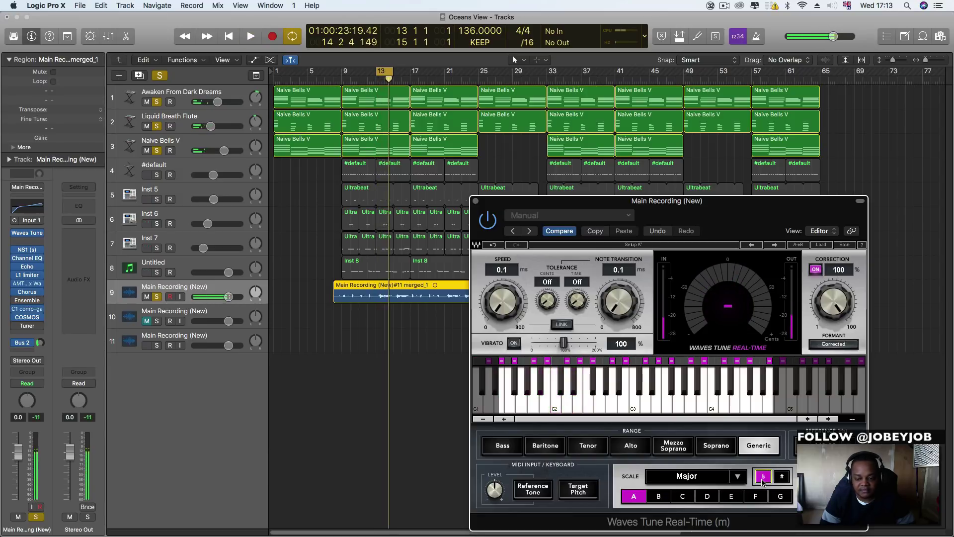
pyautogui.click(780, 477)
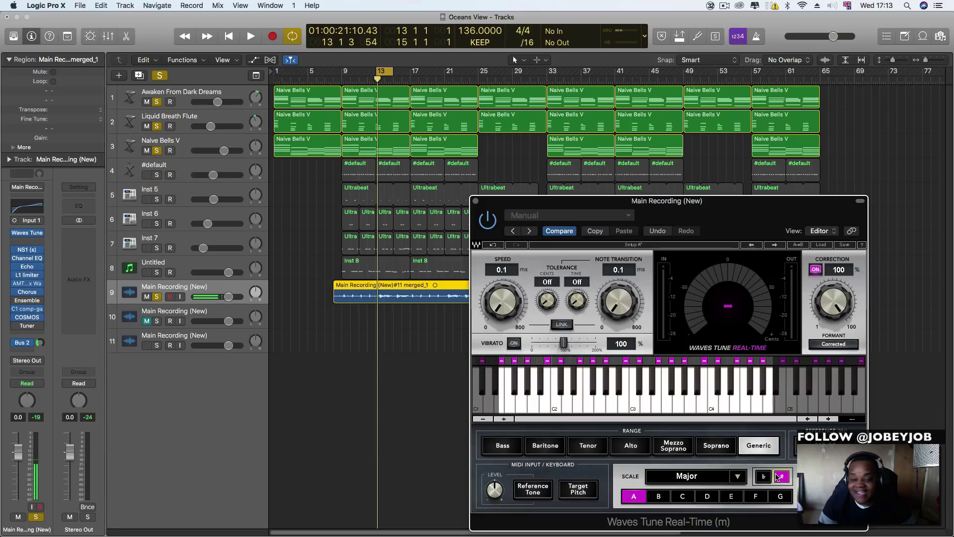
pyautogui.press('space')
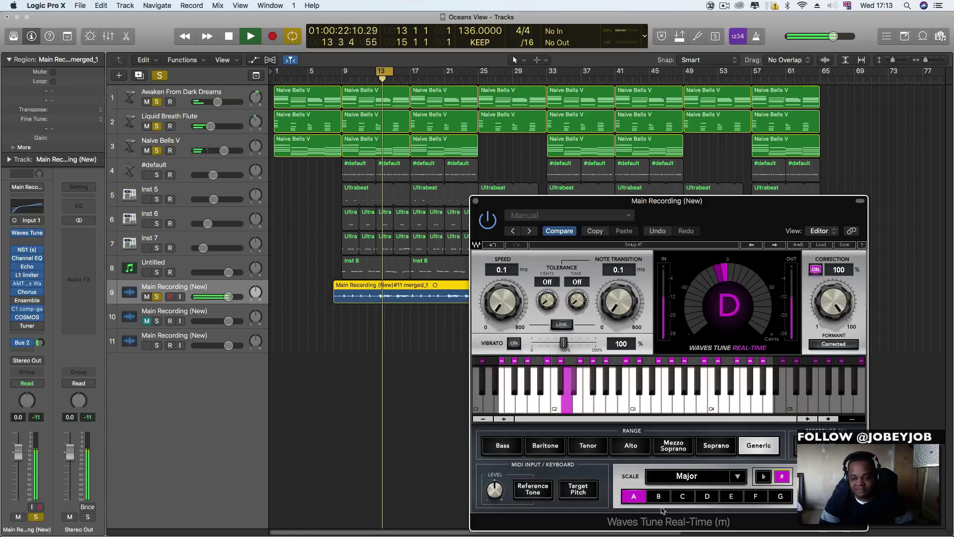
pyautogui.press('space')
# Step: Play the full mix without solos with the cycle set to bars 9 to 25, and move the plug-in window off the vocal regions
pyautogui.moveTo(343, 74); pyautogui.dragTo(465, 118)
pyautogui.press('space')
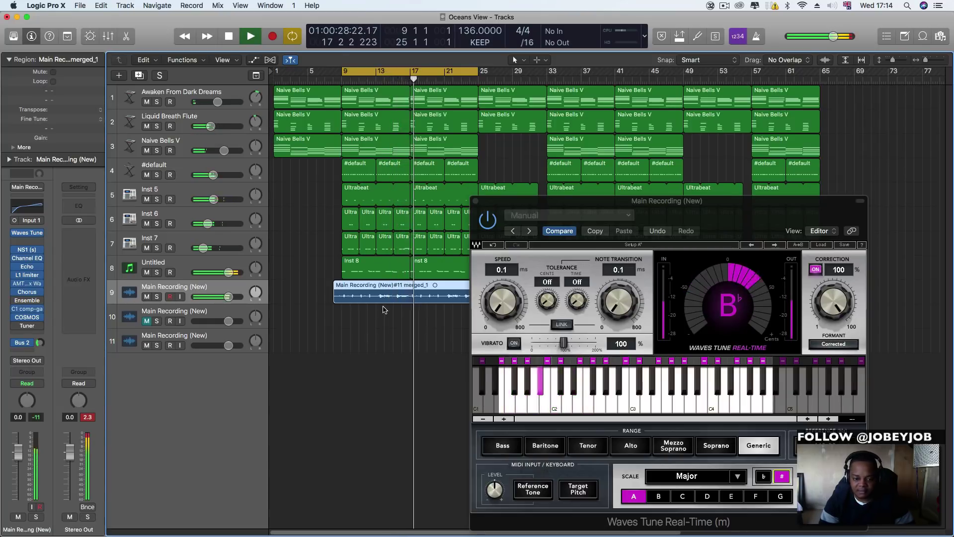
pyautogui.click(619, 214)
pyautogui.click(691, 217)
pyautogui.moveTo(690, 217); pyautogui.dragTo(811, 190)
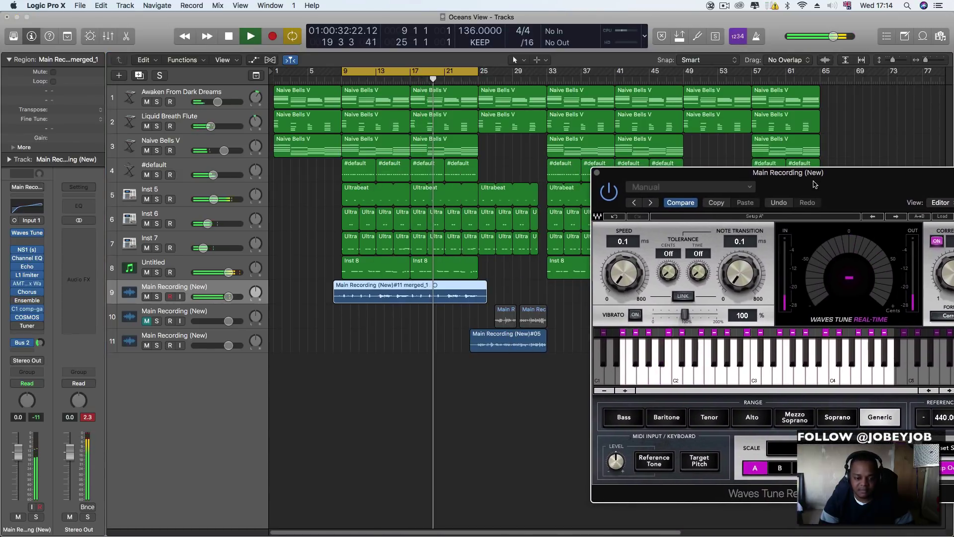
# Step: Turn off cycle playback and open Waves Tune Real-Time on track 11
pyautogui.click(466, 75)
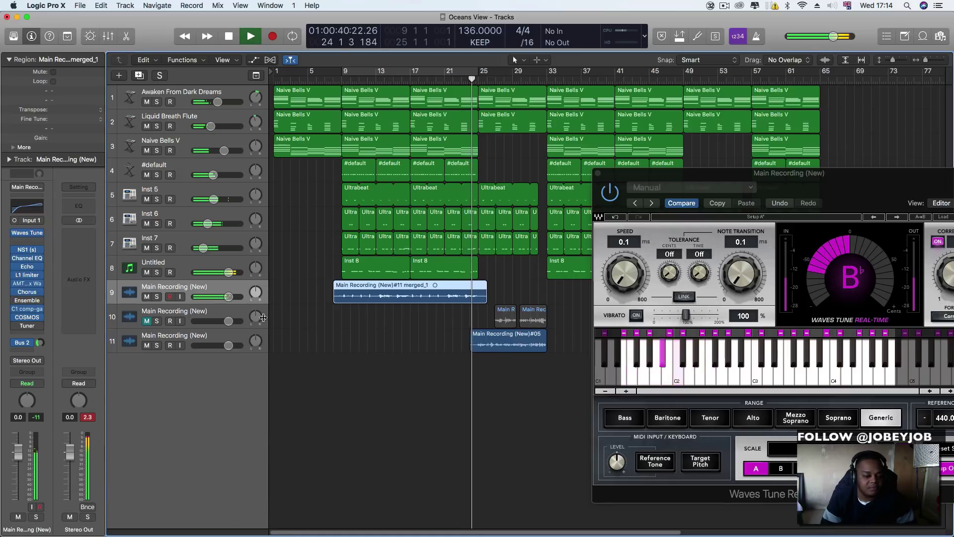
pyautogui.click(231, 338)
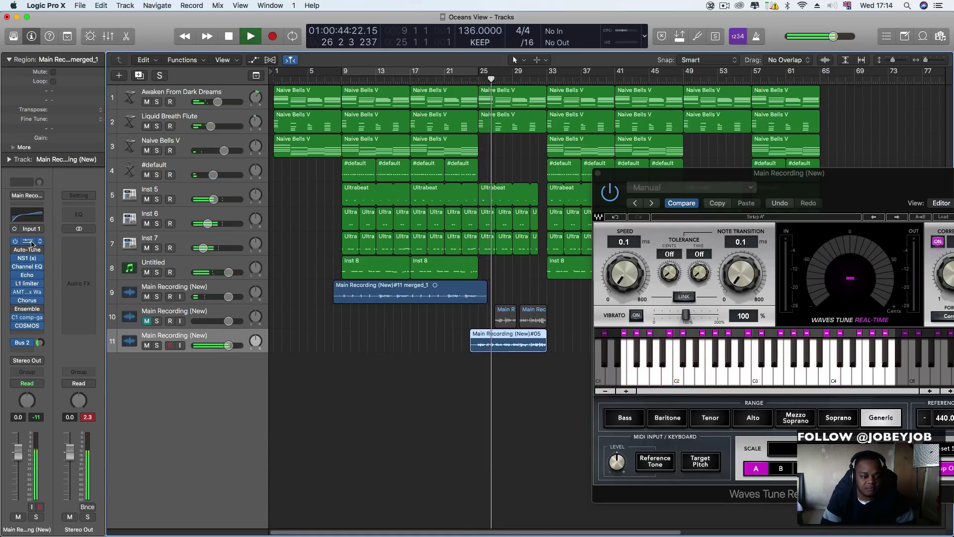
pyautogui.click(31, 243)
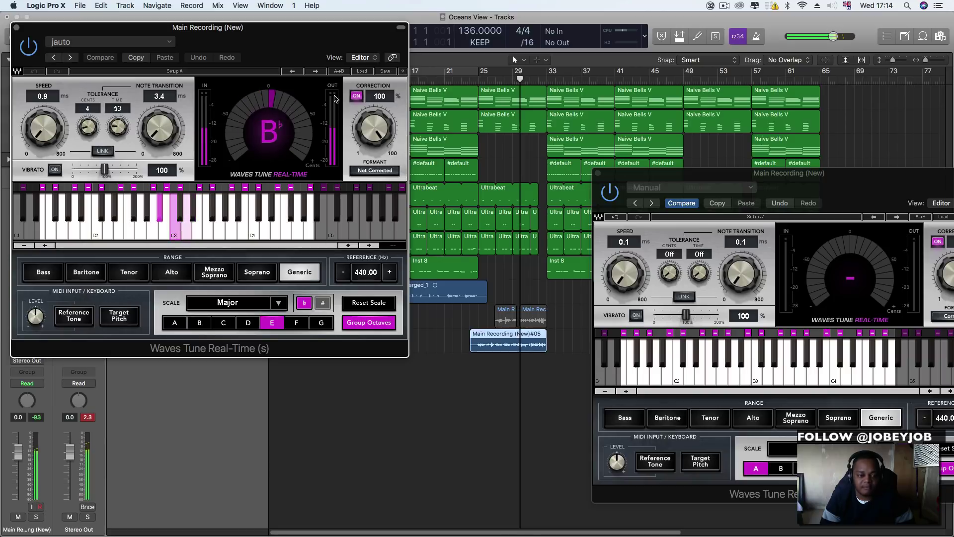
# Step: Listen to track 11's vocal, stop playback, and place its plug-in window over track 9's Waves Tune Real-Time
pyautogui.moveTo(303, 61); pyautogui.dragTo(360, 169)
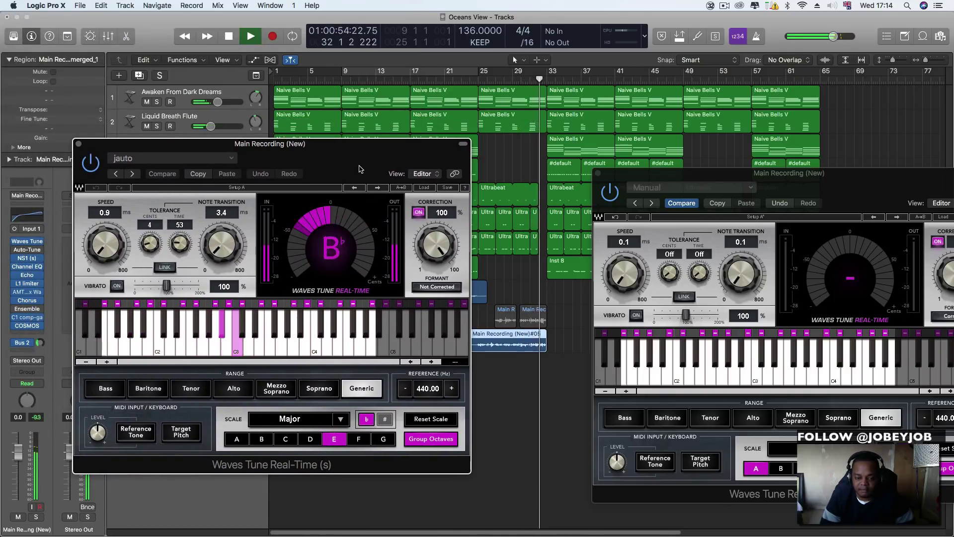
pyautogui.moveTo(359, 170); pyautogui.dragTo(447, 162)
pyautogui.press('space')
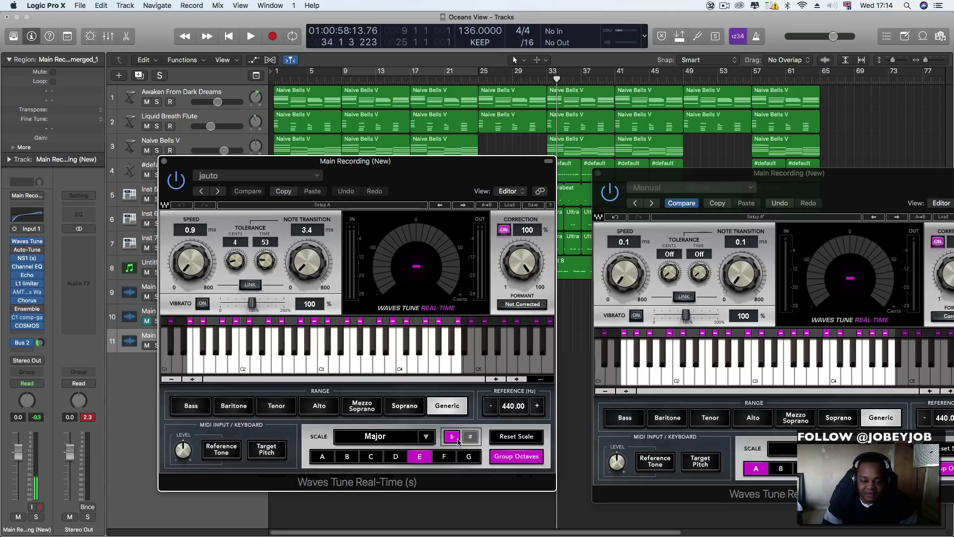
pyautogui.moveTo(435, 184); pyautogui.dragTo(684, 252)
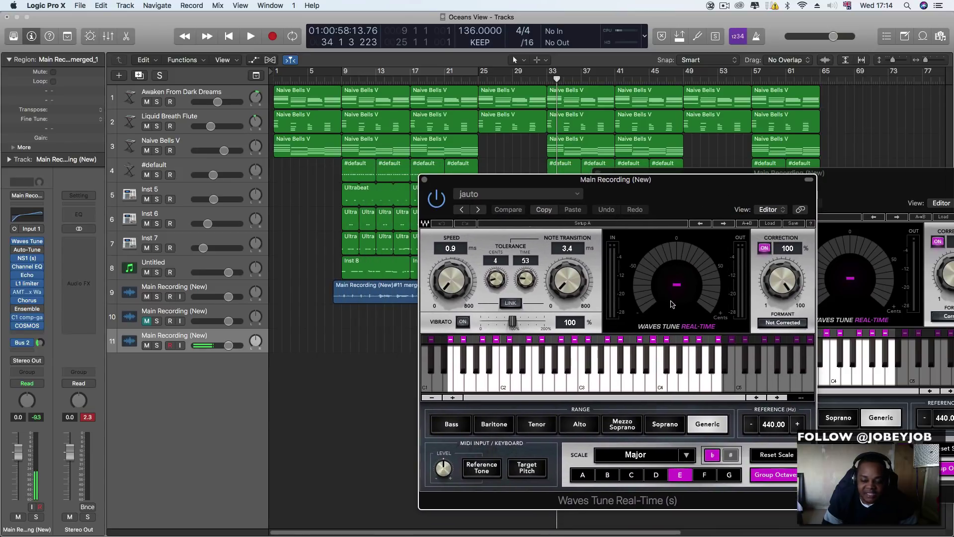
# Step: Try A-sharp Major in track 11's Waves Tune Real-Time and audition its vocal from about bar 24 with the full mix
pyautogui.moveTo(653, 182); pyautogui.dragTo(599, 139)
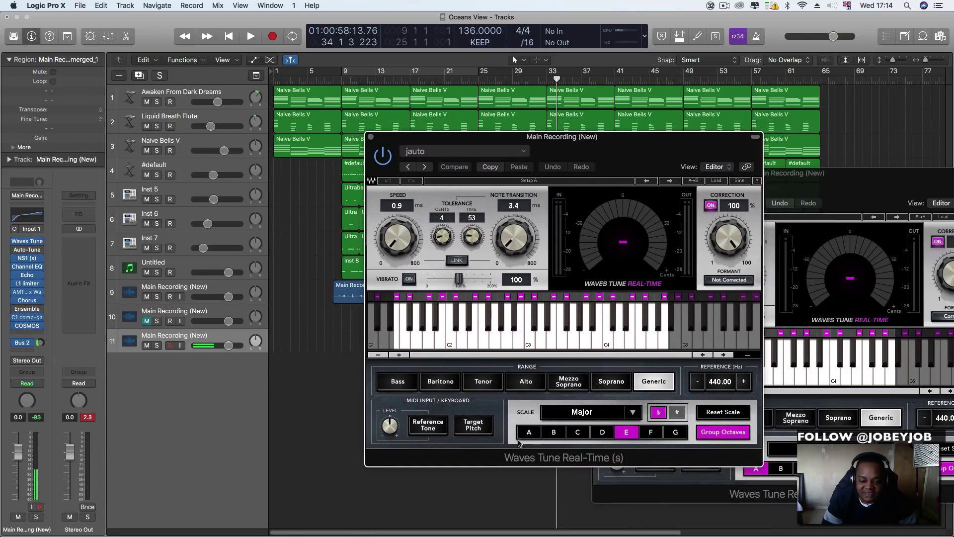
pyautogui.click(529, 433)
pyautogui.click(677, 412)
pyautogui.moveTo(606, 166); pyautogui.dragTo(160, 280)
pyautogui.click(473, 81)
pyautogui.press('space')
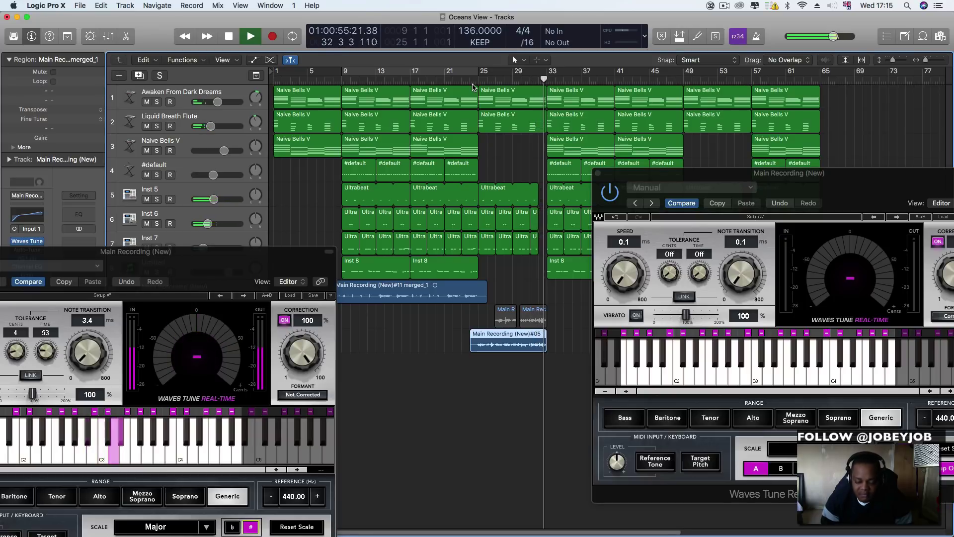
pyautogui.press('space')
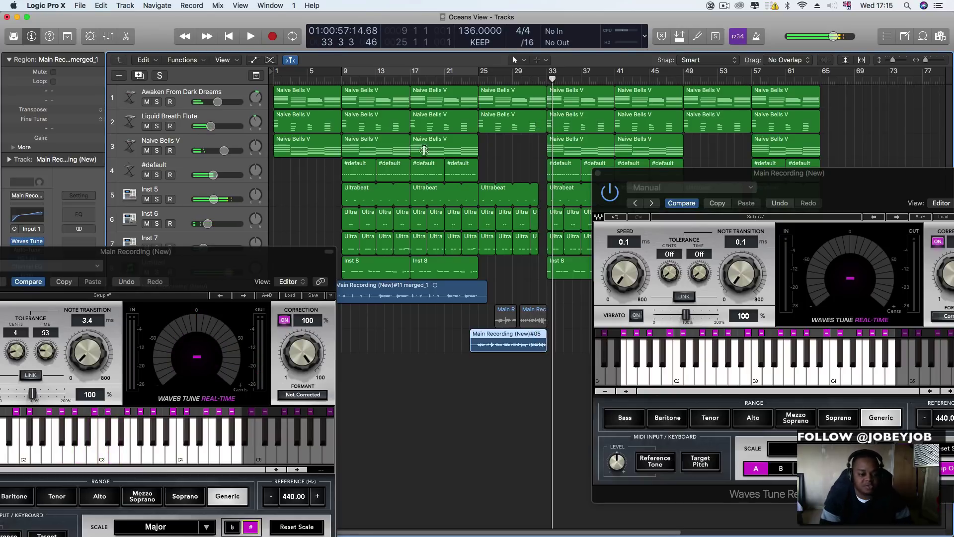
# Step: Set the scale to E-flat Major in the Waves Tune Real-Time windows of both track 11 and track 9
pyautogui.moveTo(253, 277); pyautogui.dragTo(385, 174)
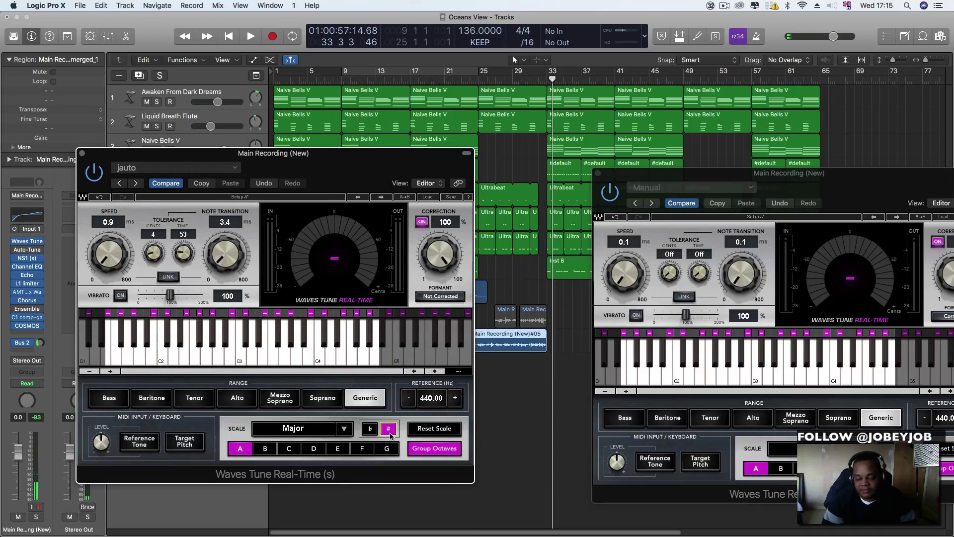
pyautogui.click(338, 449)
pyautogui.click(369, 429)
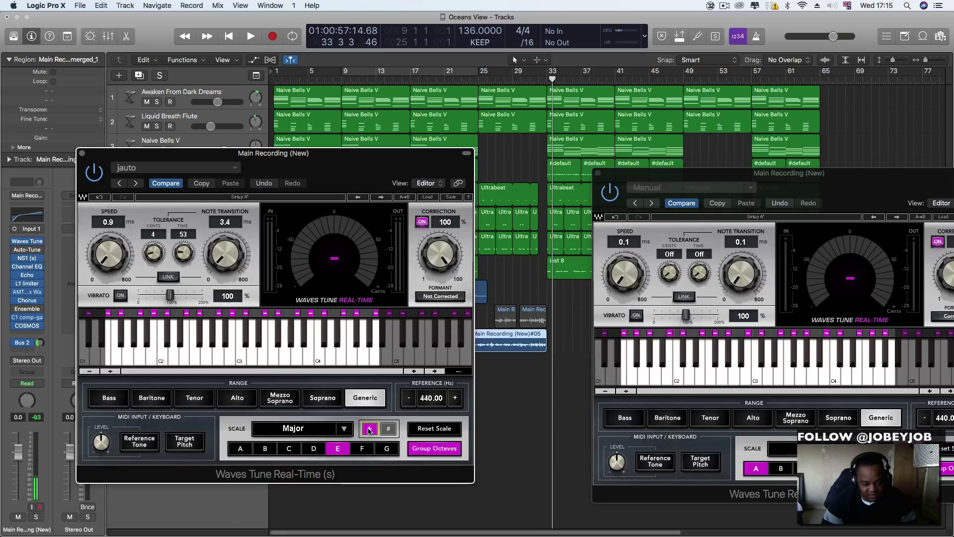
pyautogui.click(854, 468)
pyautogui.click(854, 469)
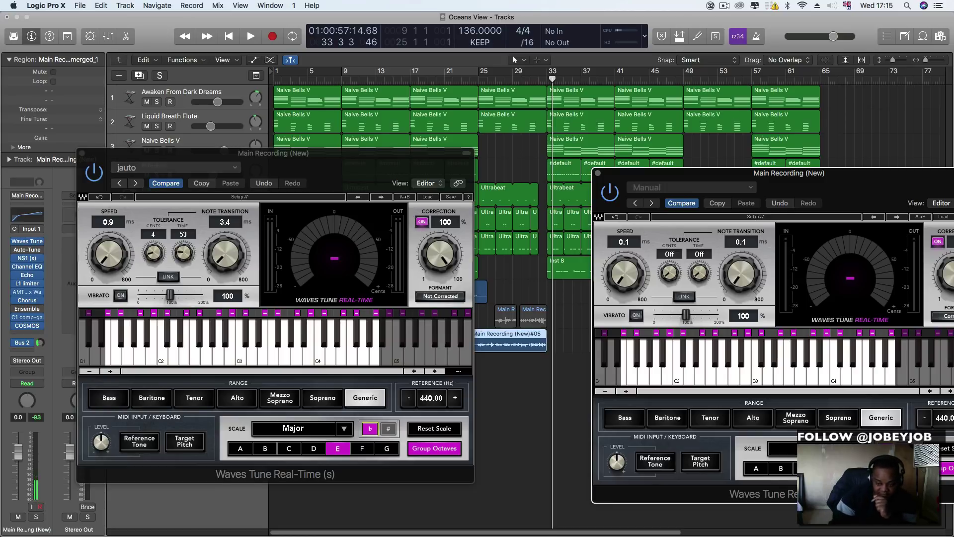
# Step: Uncover the track list and insert the Antares Auto-Tune 7 mono plug-in on track 9
pyautogui.moveTo(320, 172); pyautogui.dragTo(685, 429)
pyautogui.click(179, 292)
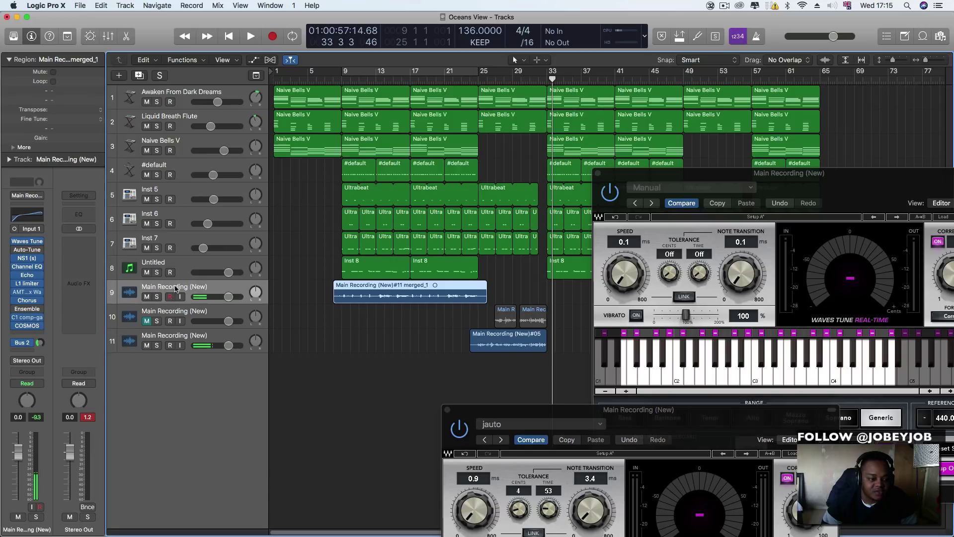
pyautogui.click(40, 243)
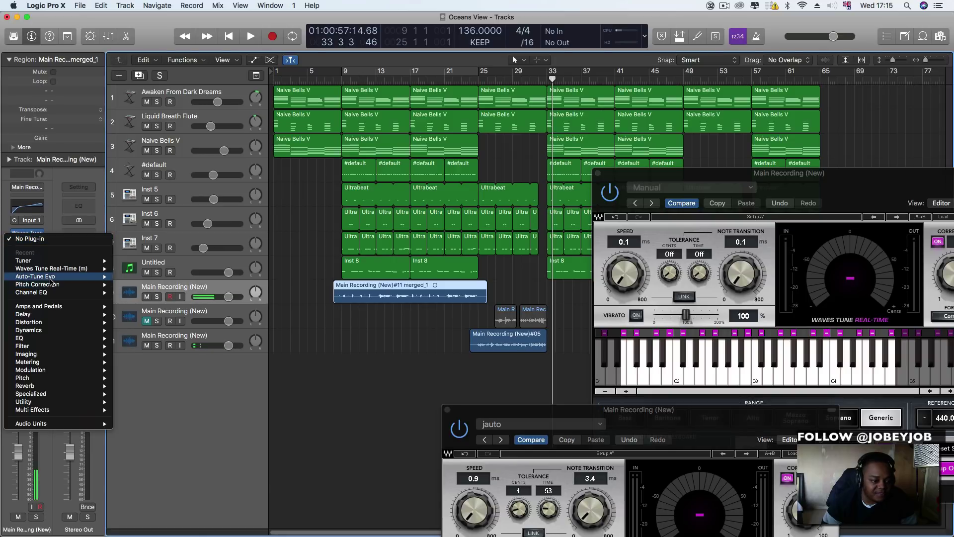
pyautogui.moveTo(51, 279)
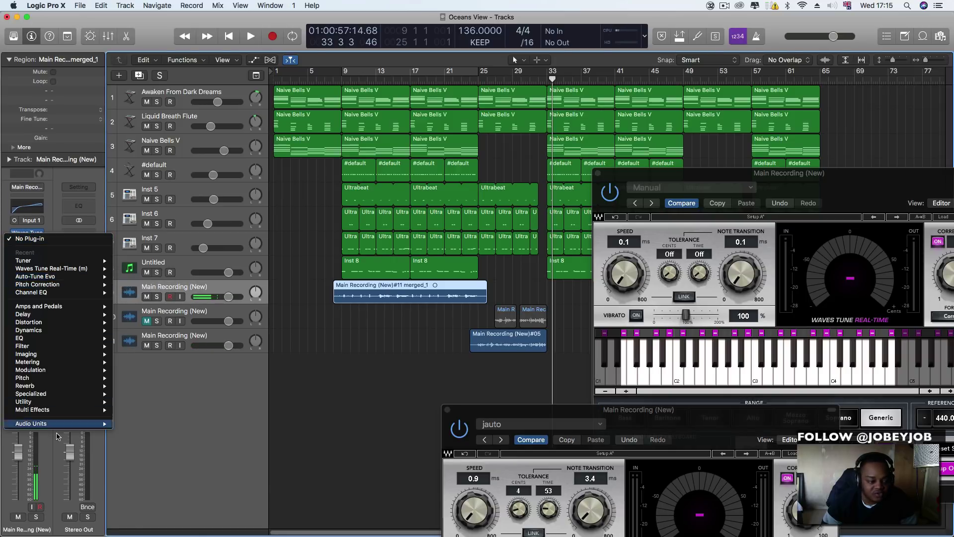
pyautogui.moveTo(64, 426)
pyautogui.moveTo(155, 418)
pyautogui.moveTo(233, 431)
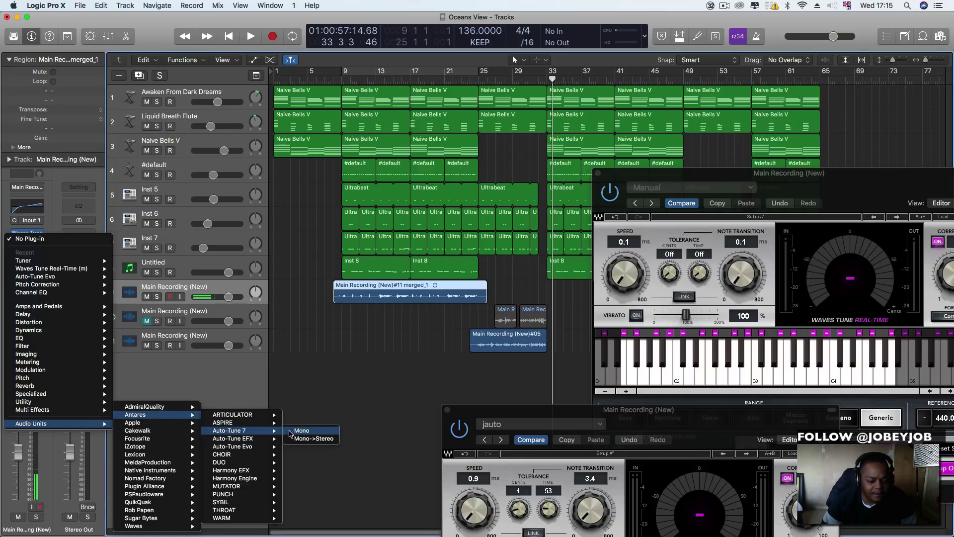
pyautogui.click(290, 434)
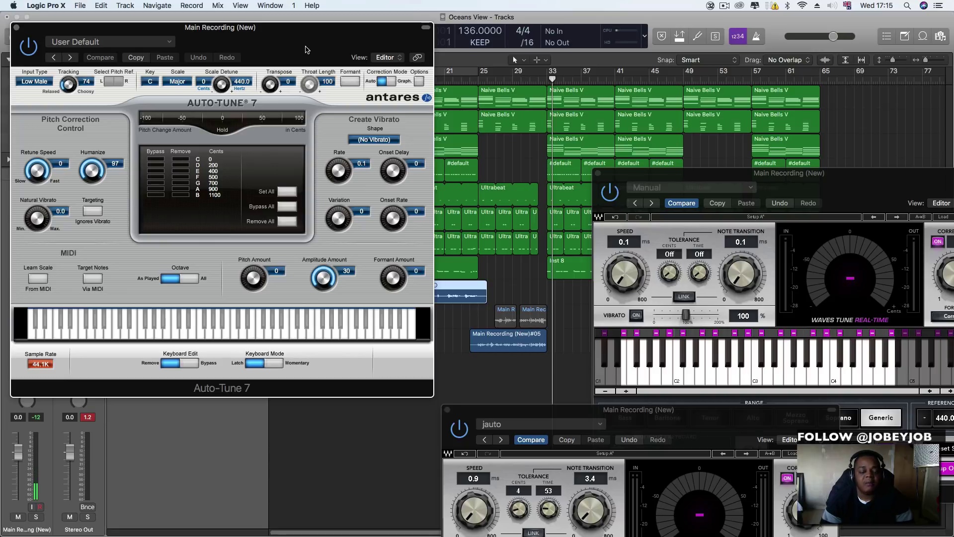
# Step: Try the Chromatic scale in Auto-Tune 7, and return the scale to Major
pyautogui.moveTo(307, 50); pyautogui.dragTo(605, 154)
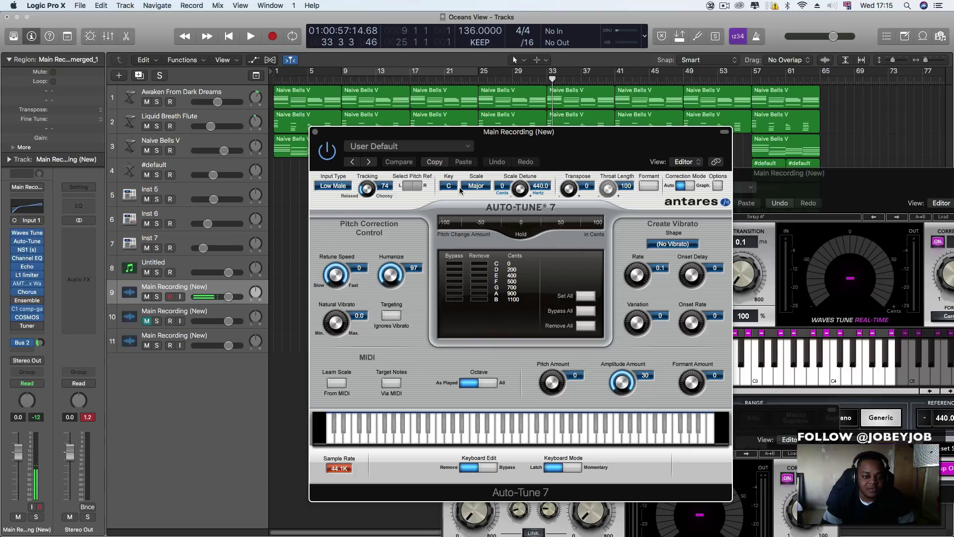
pyautogui.moveTo(560, 148); pyautogui.dragTo(592, 147)
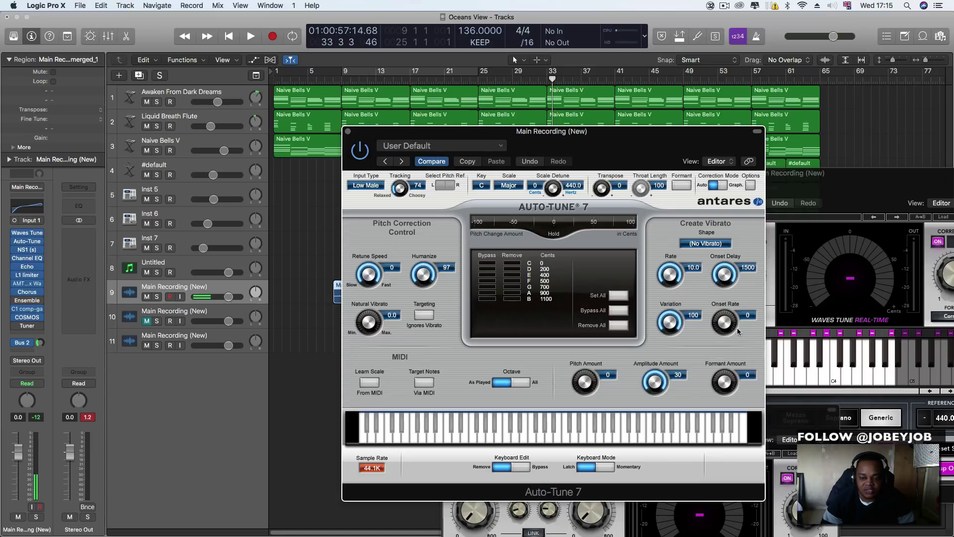
pyautogui.click(507, 186)
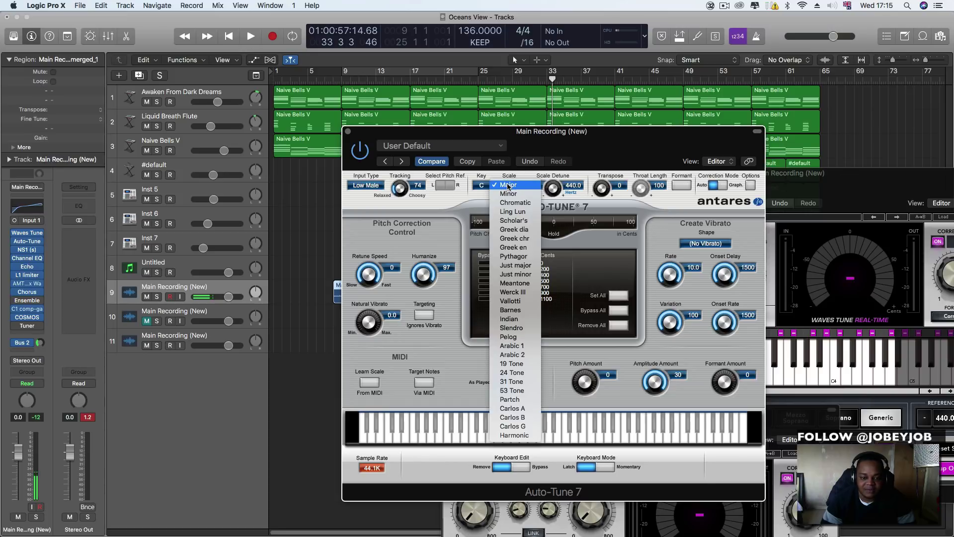
pyautogui.click(516, 203)
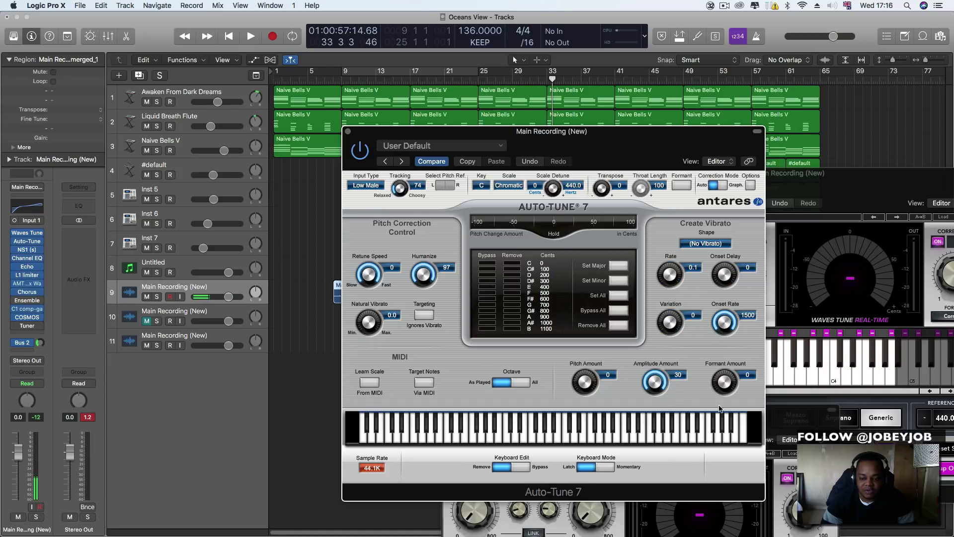
pyautogui.click(506, 186)
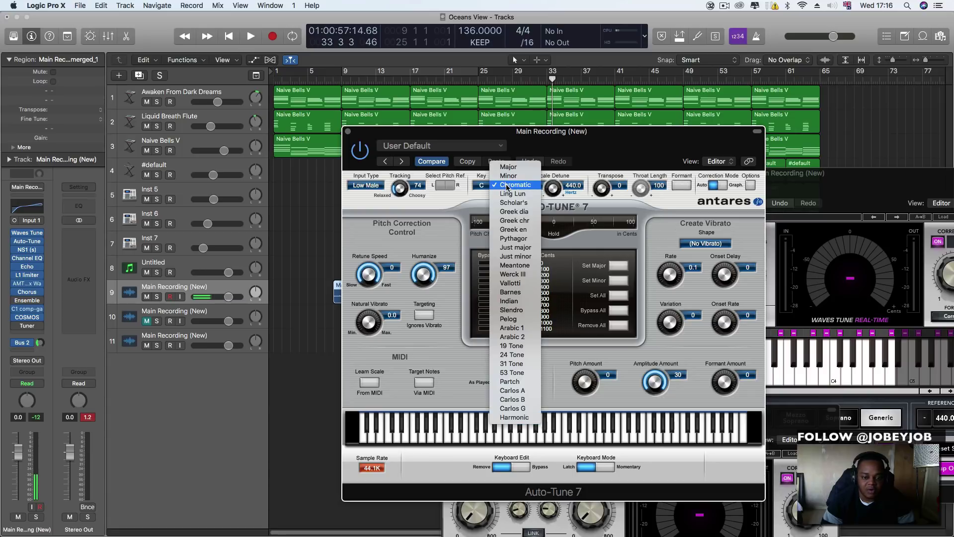
pyautogui.click(512, 167)
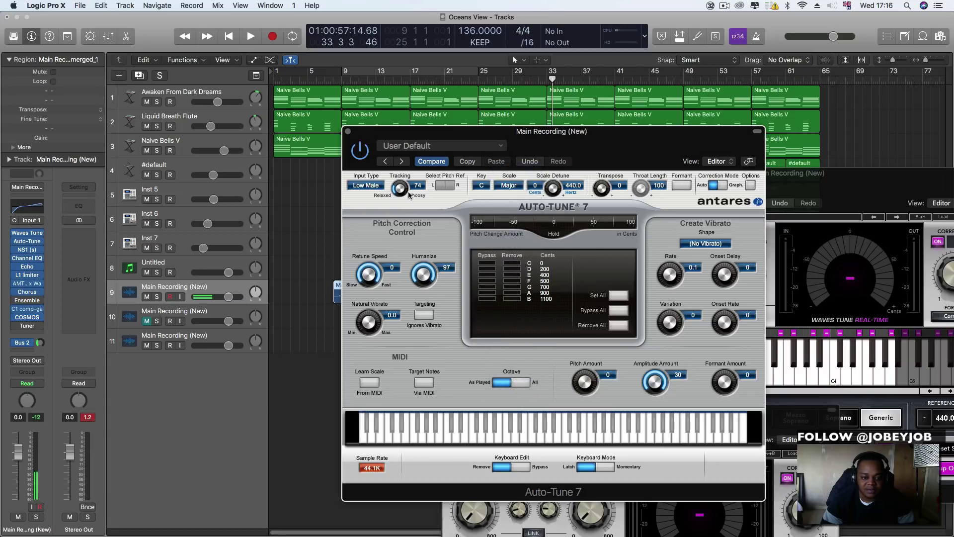
# Step: Set Auto-Tune 7's tracking to 100 and its key to Eb, keeping the Major scale
pyautogui.click(431, 148)
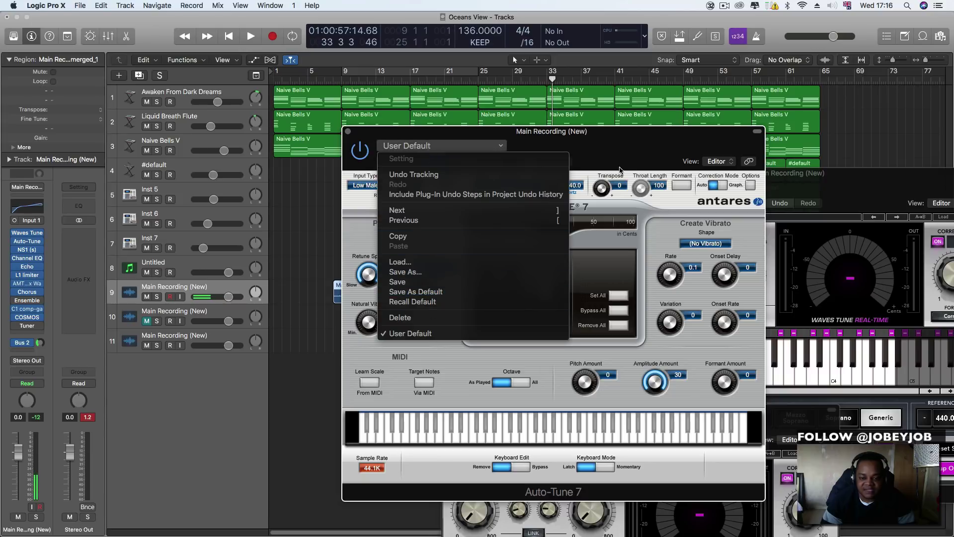
pyautogui.click(620, 145)
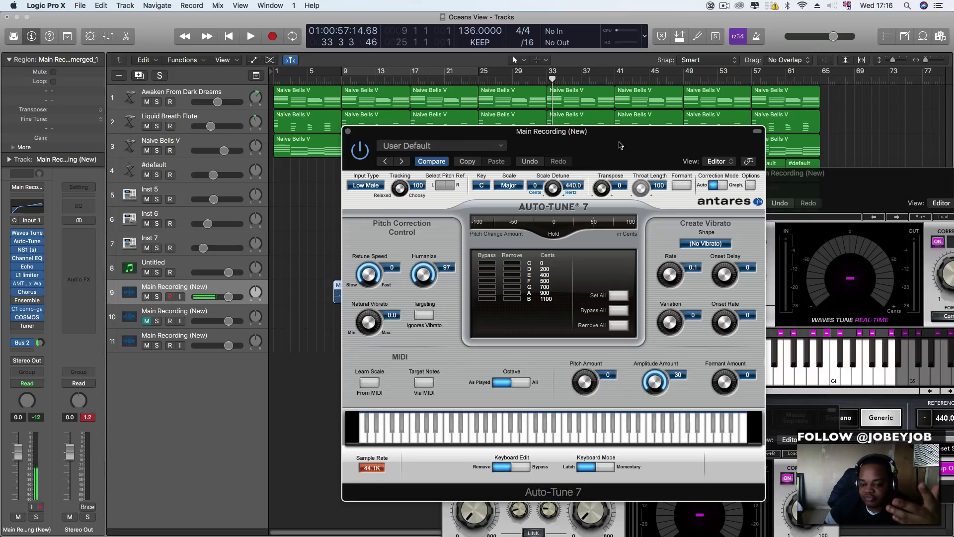
pyautogui.moveTo(625, 136); pyautogui.dragTo(711, 159)
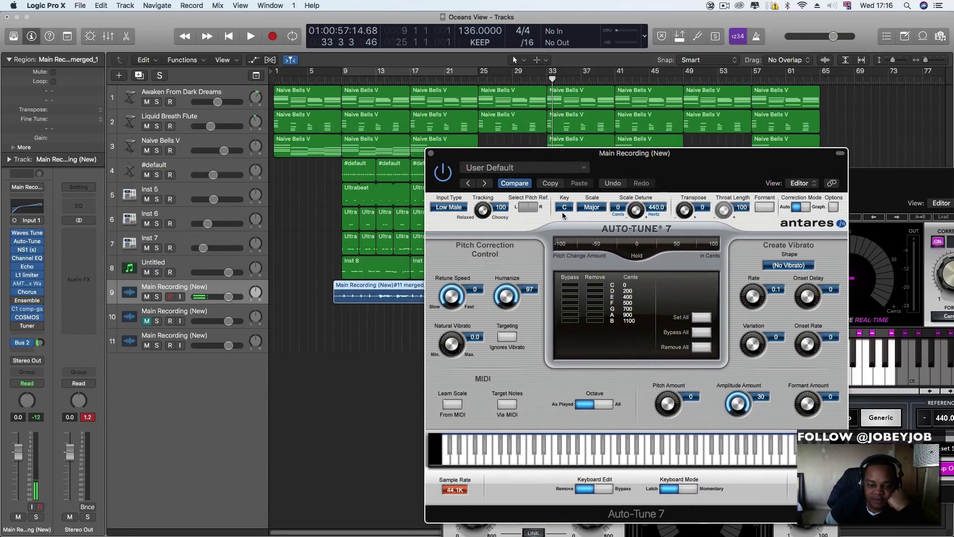
pyautogui.click(565, 208)
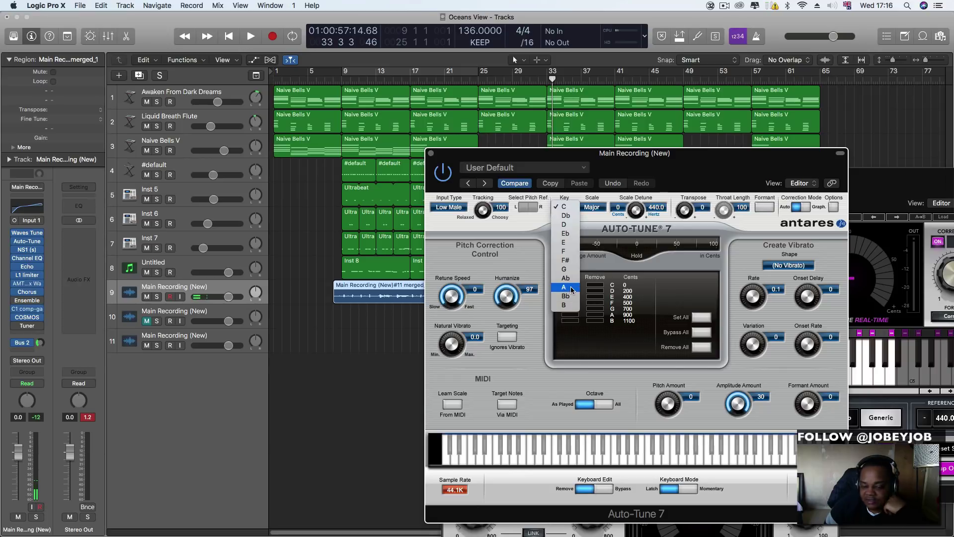
pyautogui.click(576, 235)
# Step: Check the key in track 9's Waves Tune Real-Time, bypass that plug-in, and close its window
pyautogui.moveTo(891, 211); pyautogui.dragTo(653, 162)
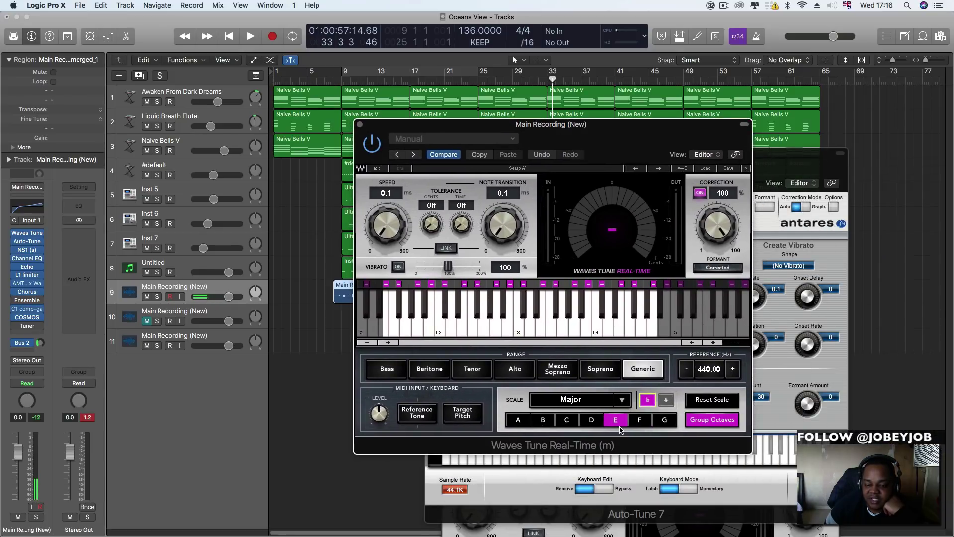
pyautogui.click(783, 170)
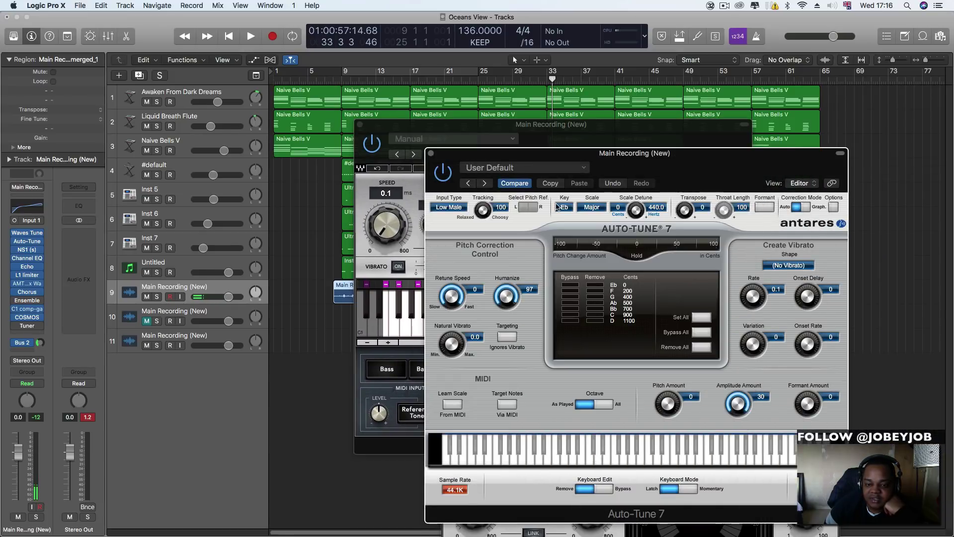
pyautogui.moveTo(634, 166); pyautogui.dragTo(751, 200)
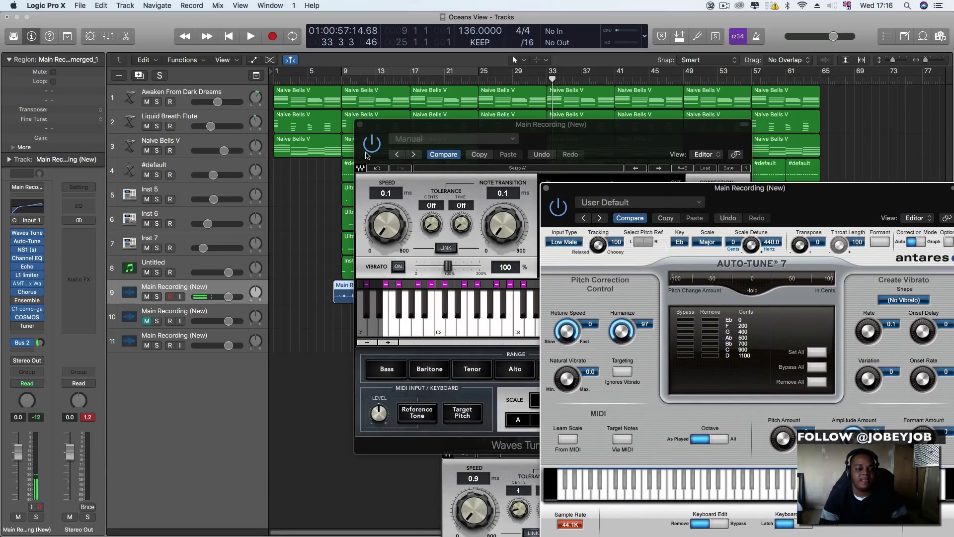
pyautogui.click(360, 126)
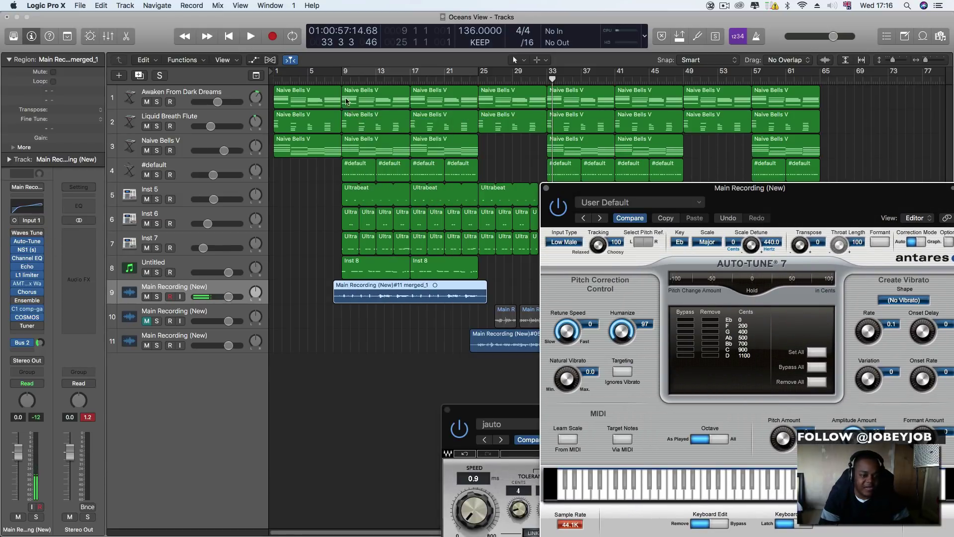
# Step: Play the full mix from about bar 9 to hear track 9's vocal through Auto-Tune 7
pyautogui.click(339, 83)
pyautogui.press('space')
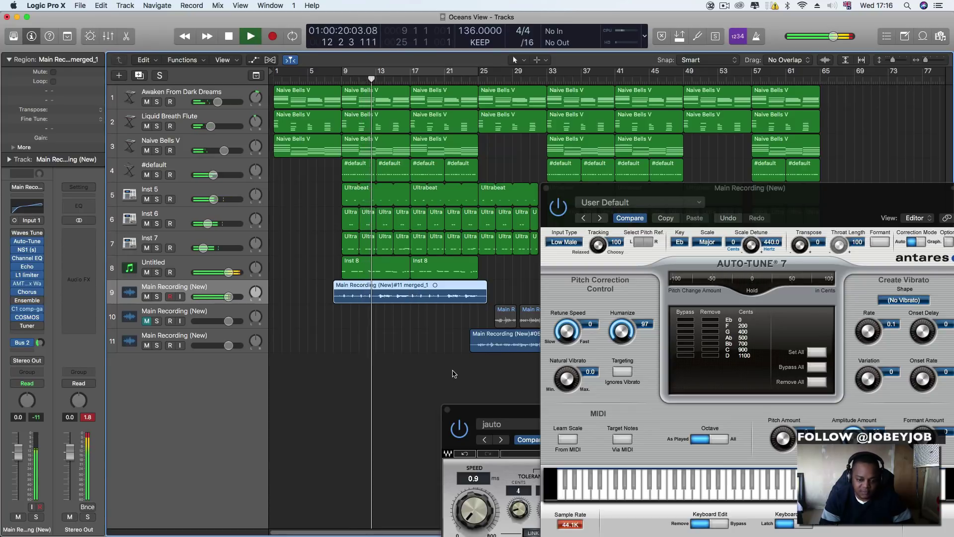
pyautogui.moveTo(477, 411); pyautogui.dragTo(450, 360)
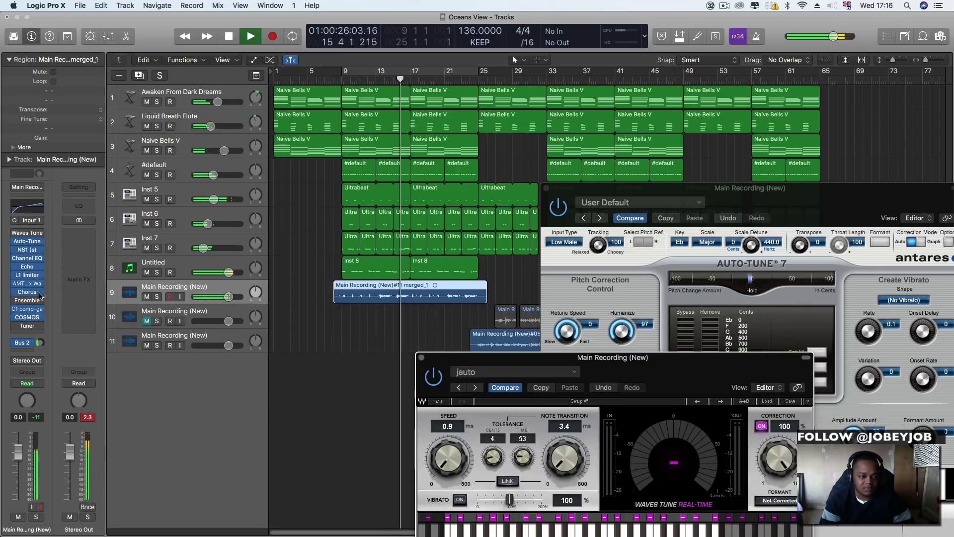
# Step: Remove the Tuner from track 9's channel strip, close track 11's Waves Tune Real-Time window, and stop playback
pyautogui.click(39, 326)
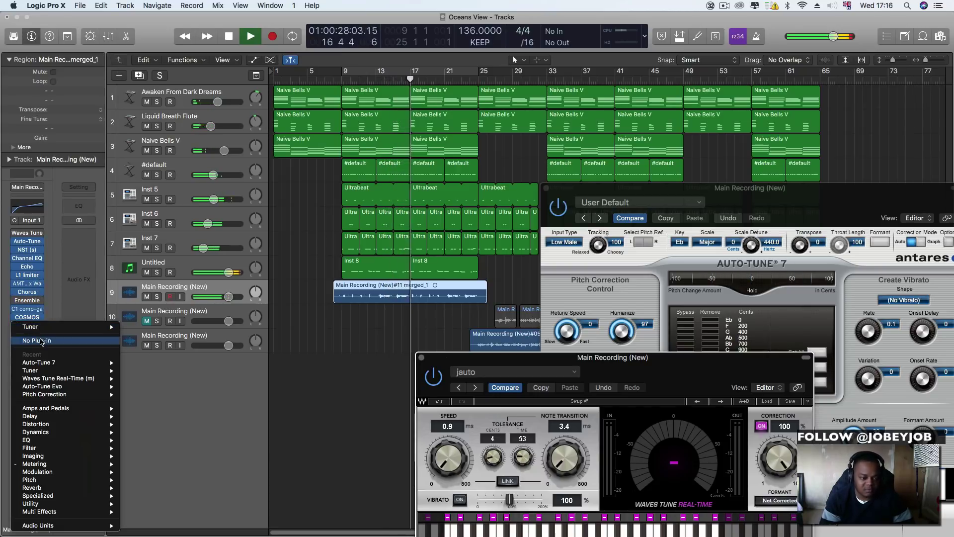
pyautogui.click(36, 340)
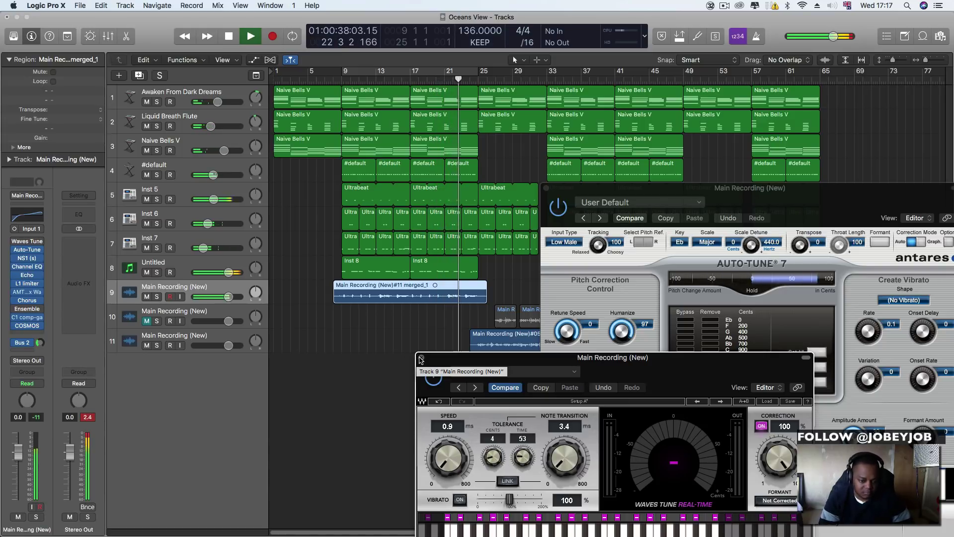
pyautogui.click(421, 358)
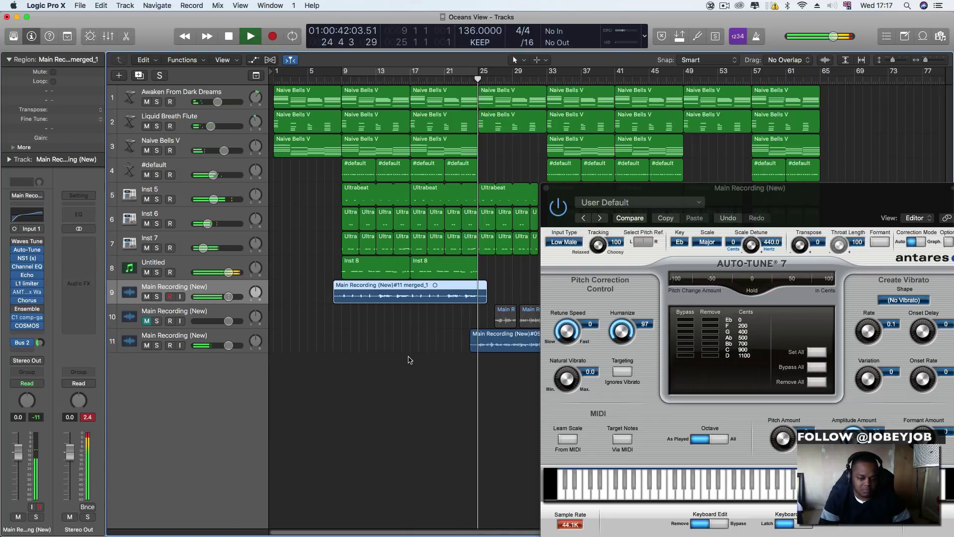
pyautogui.press('space')
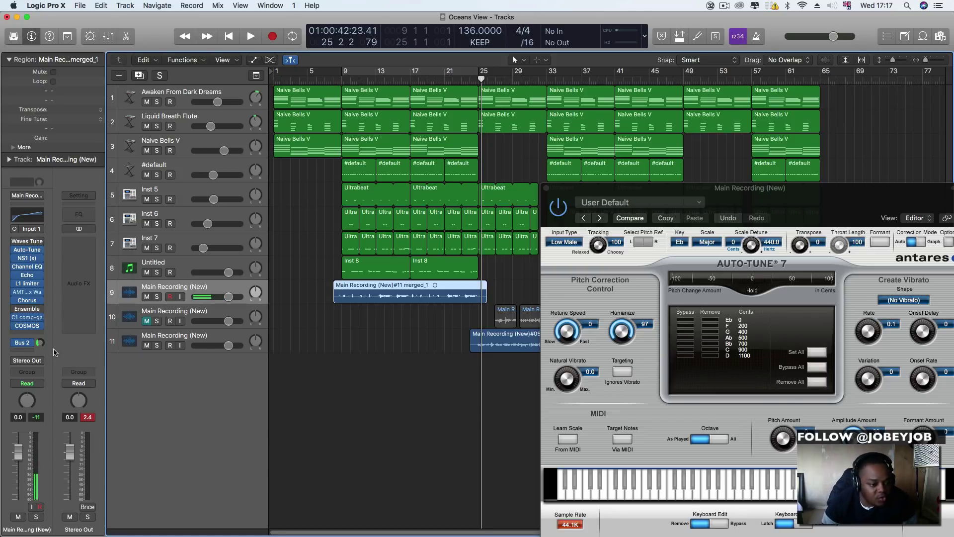
# Step: Insert Pitch Correction on track 9, move it directly below Auto-Tune in the effects chain, and close the COSMOS window
pyautogui.click(43, 333)
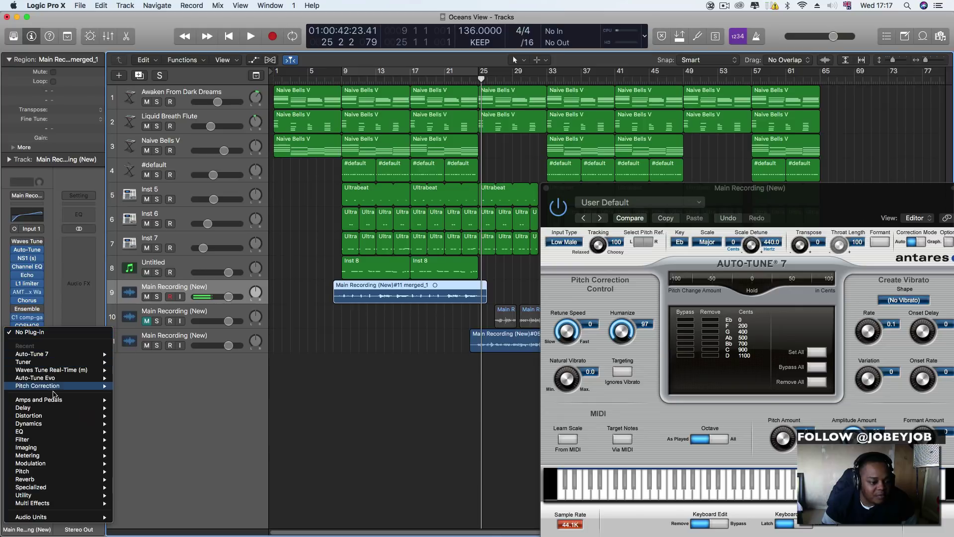
pyautogui.moveTo(68, 473)
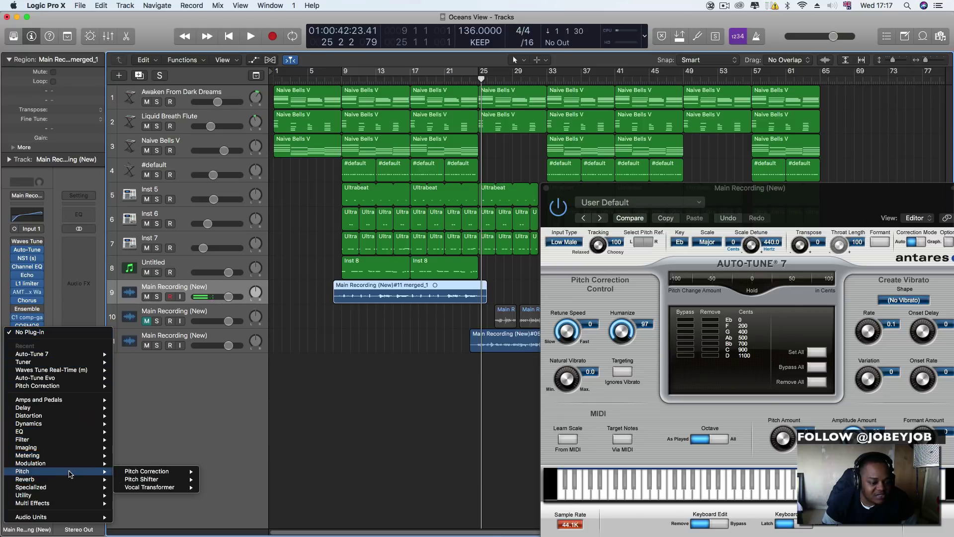
pyautogui.moveTo(152, 472)
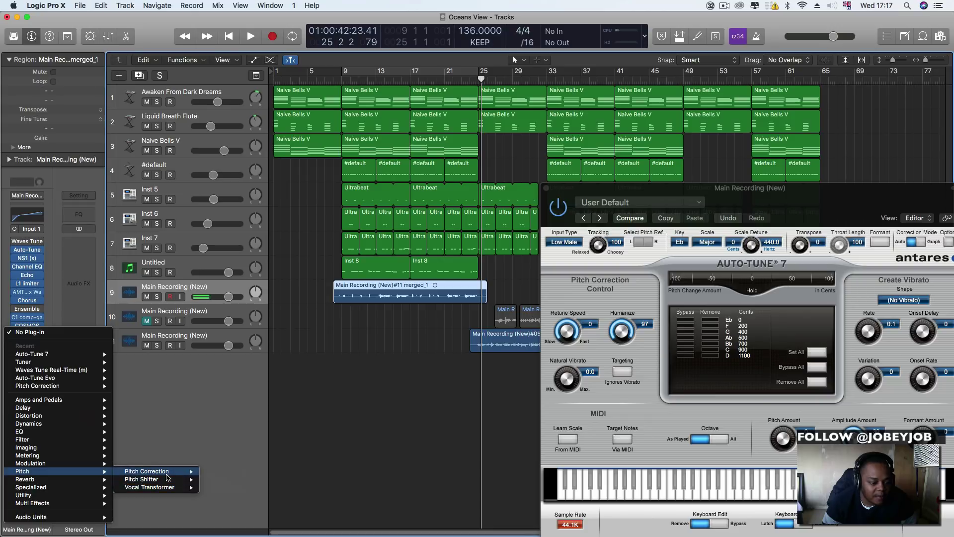
pyautogui.click(201, 471)
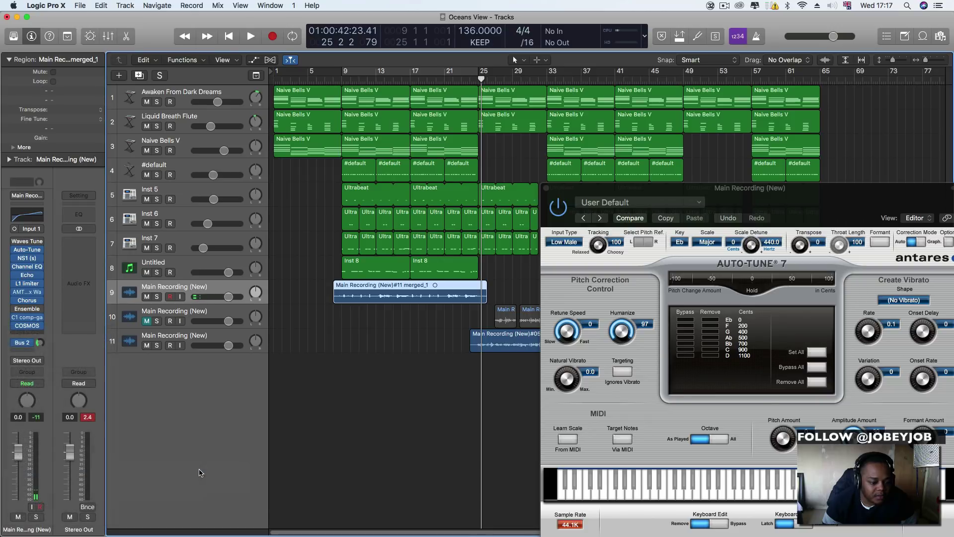
pyautogui.moveTo(187, 38); pyautogui.dragTo(495, 314)
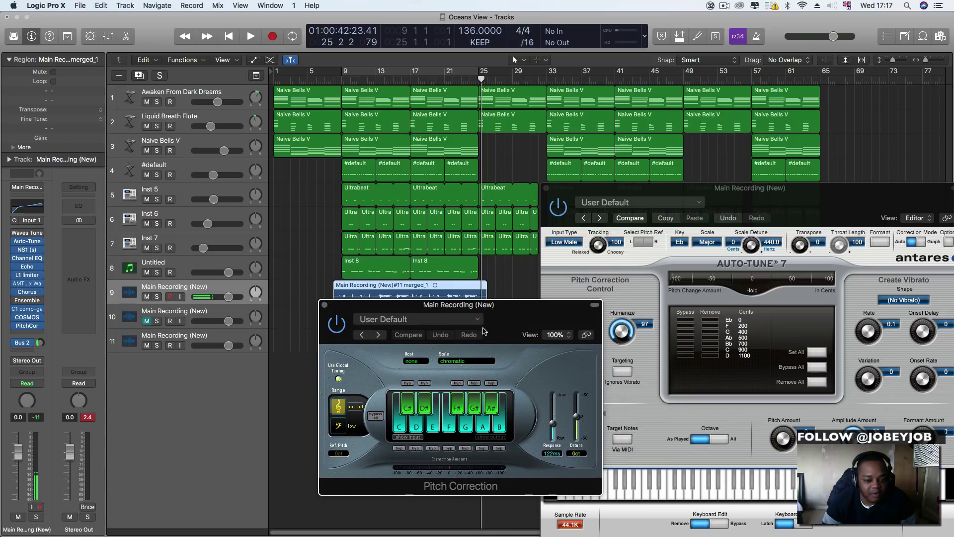
pyautogui.moveTo(27, 326); pyautogui.dragTo(31, 248)
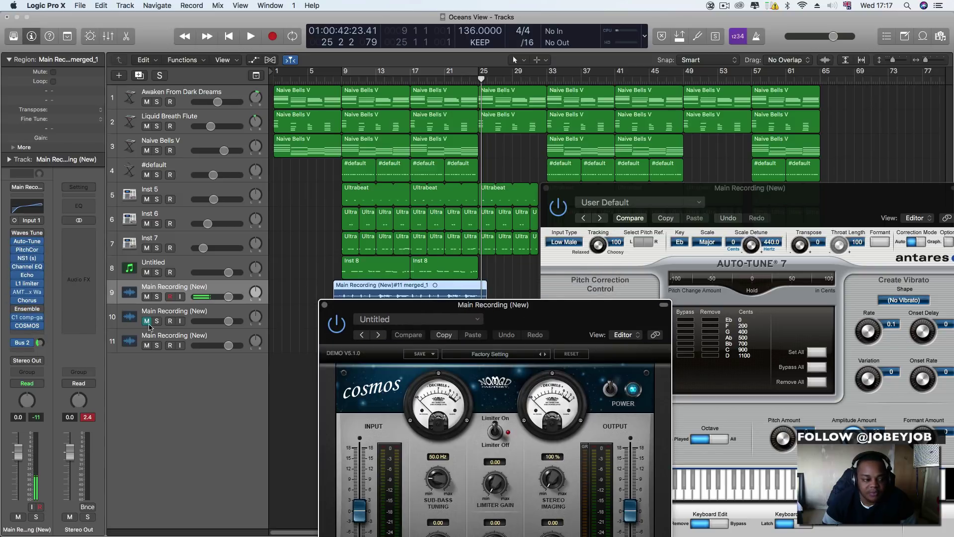
pyautogui.click(326, 306)
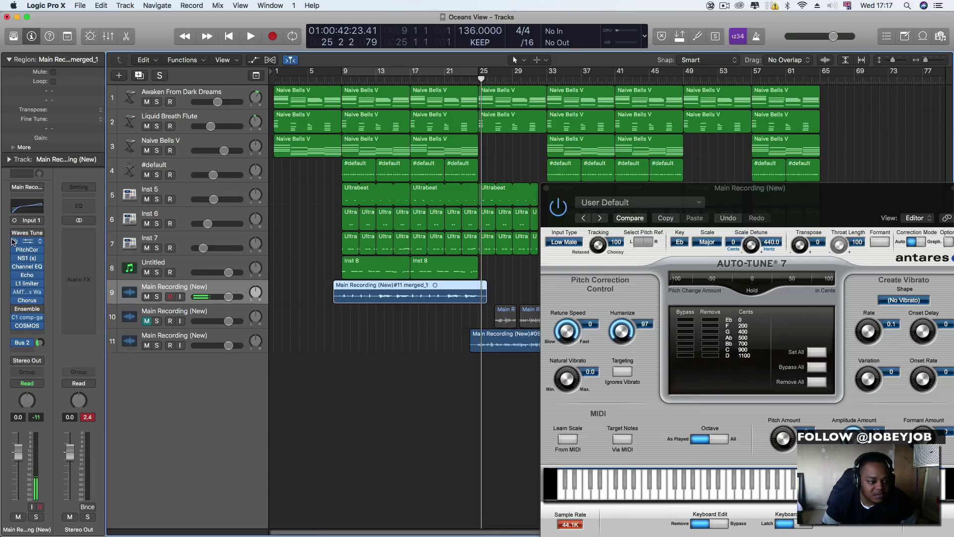
# Step: Open track 9's Pitch Correction, move its window over the arrangement, and set the scale to major scale
pyautogui.click(28, 250)
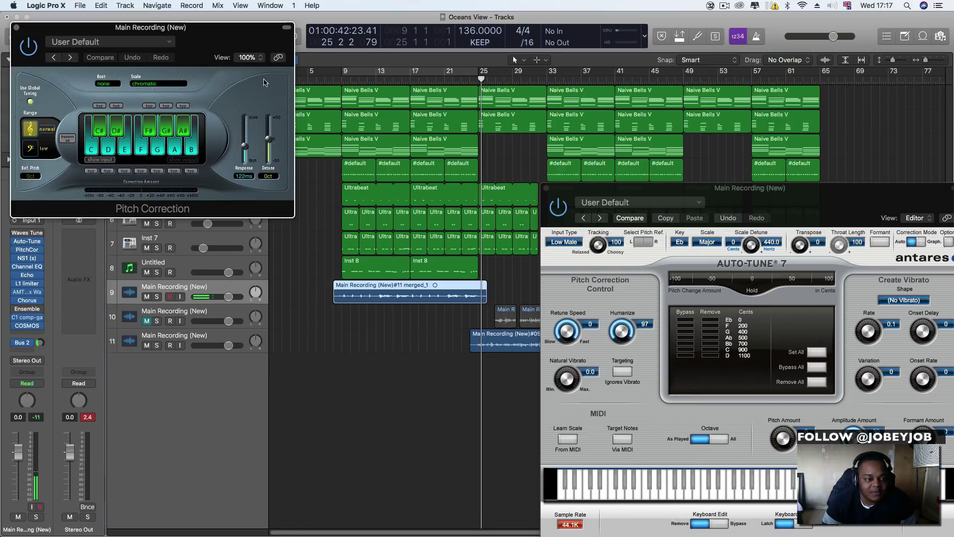
pyautogui.moveTo(206, 39); pyautogui.dragTo(509, 109)
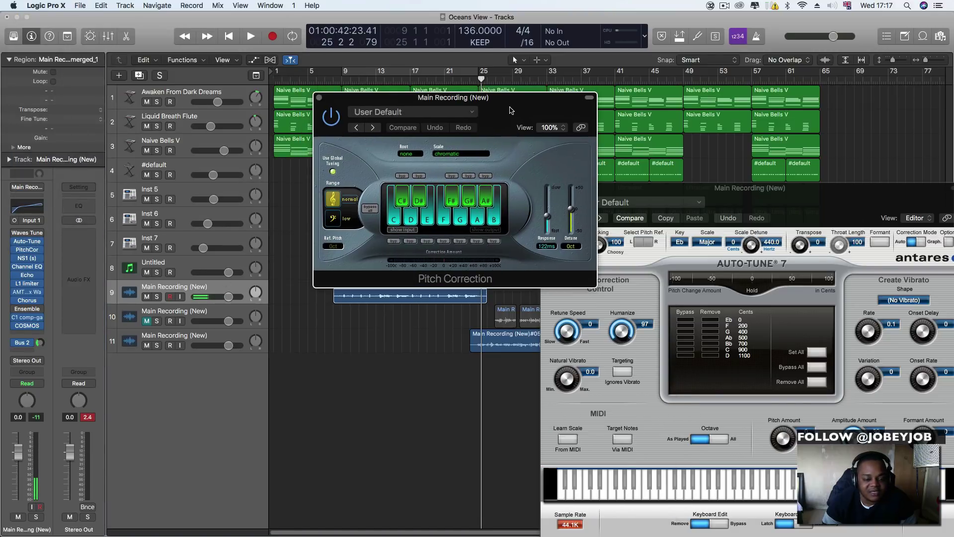
pyautogui.click(459, 154)
pyautogui.click(458, 164)
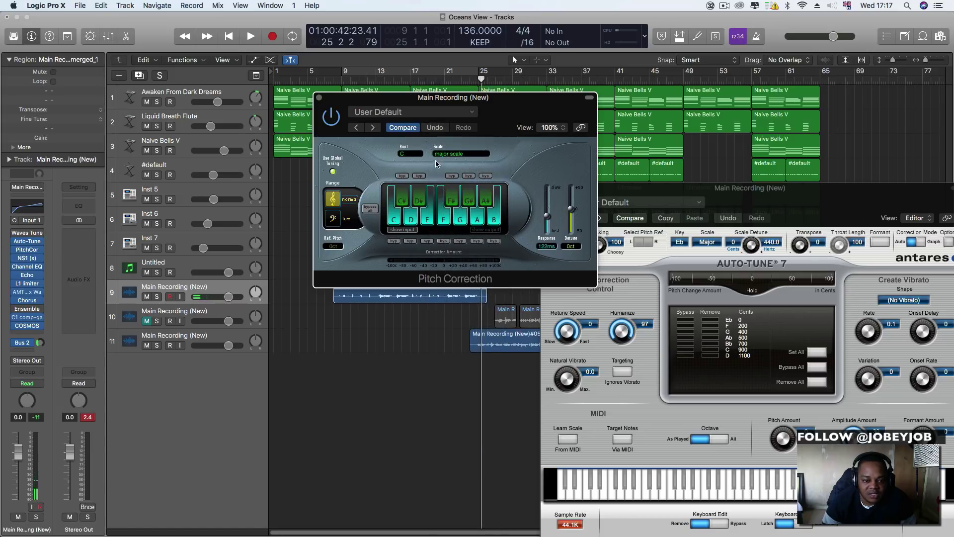
# Step: Check Auto-Tune 7's key against the root choices and set Pitch Correction's root to D#
pyautogui.click(406, 154)
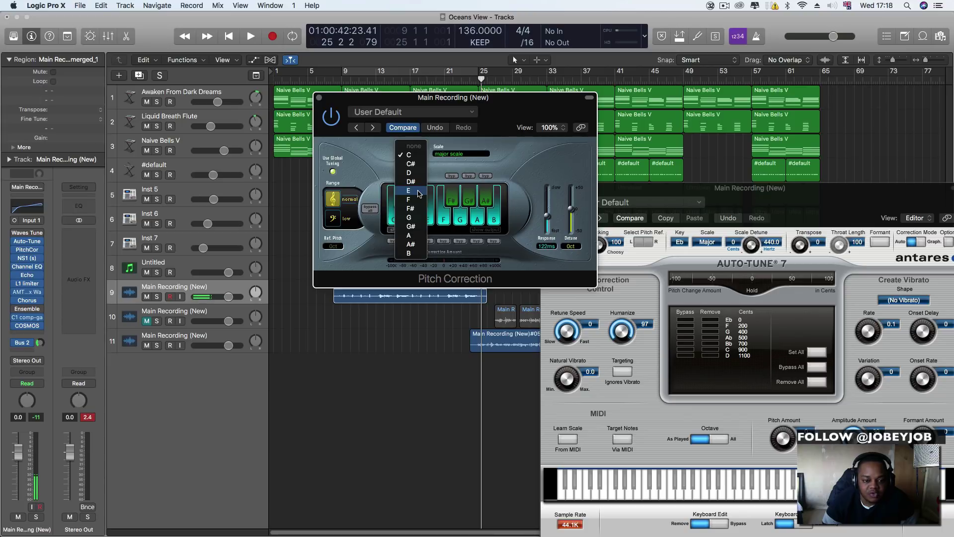
pyautogui.click(703, 245)
pyautogui.click(681, 242)
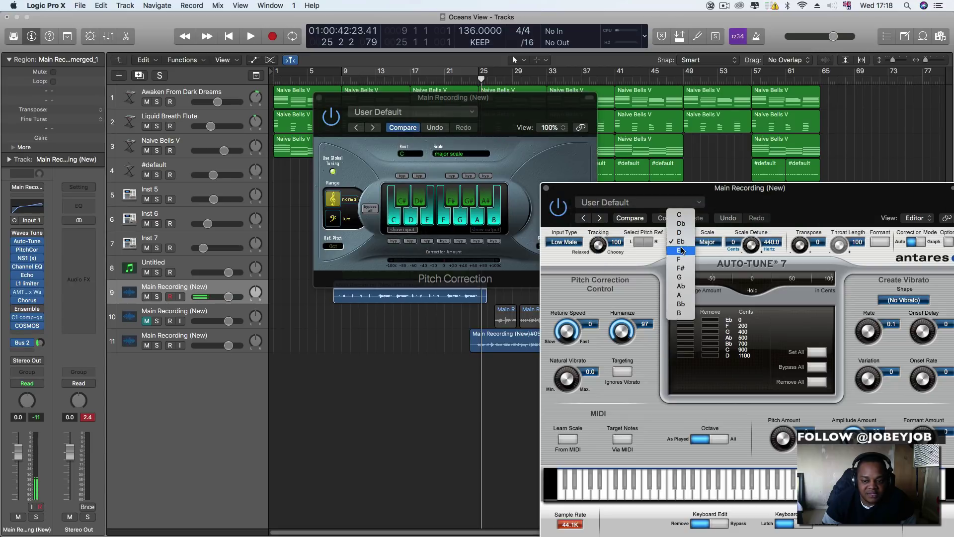
pyautogui.click(415, 155)
pyautogui.click(415, 154)
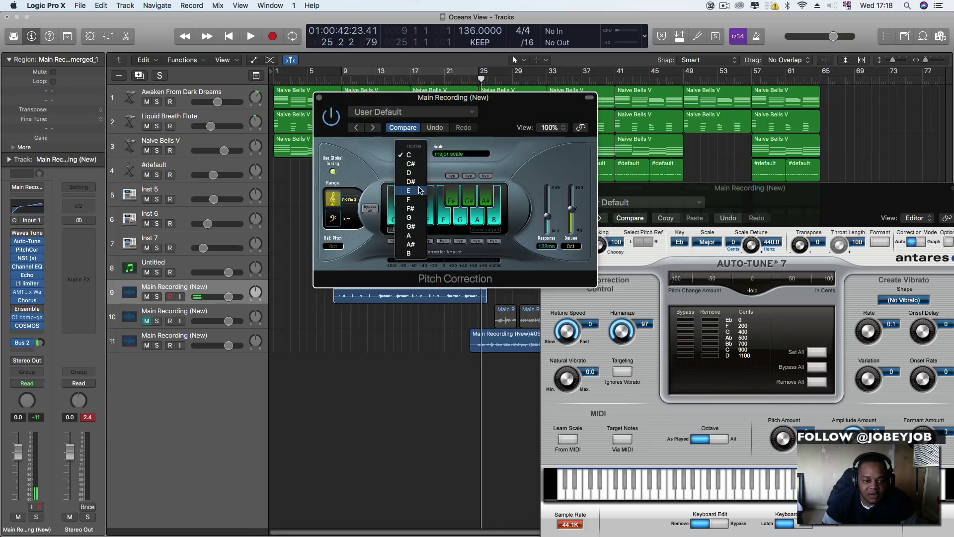
pyautogui.click(420, 186)
pyautogui.moveTo(511, 130); pyautogui.dragTo(947, 185)
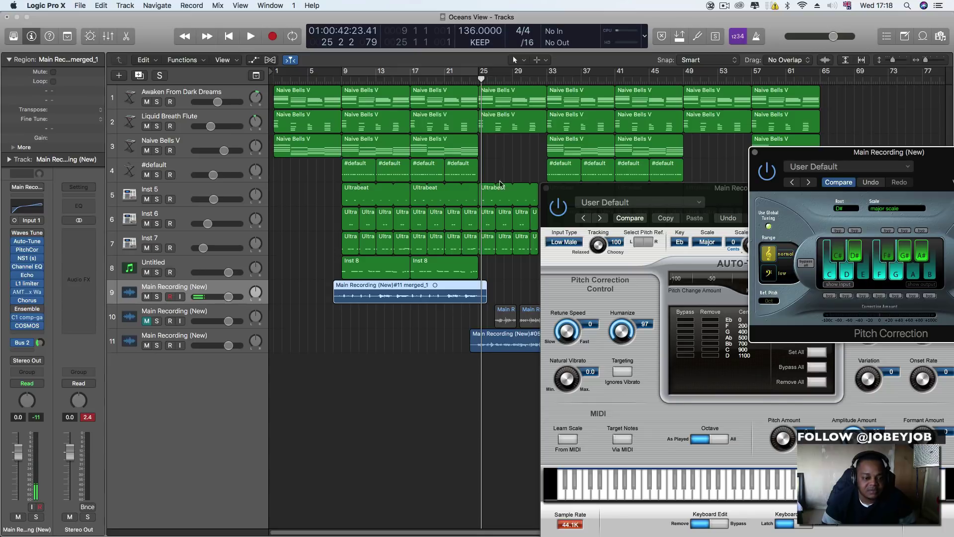
# Step: Bypass Auto-Tune on track 9 and play the mix from bar 9 to hear Pitch Correction alone
pyautogui.click(16, 242)
pyautogui.click(347, 80)
pyautogui.press('space')
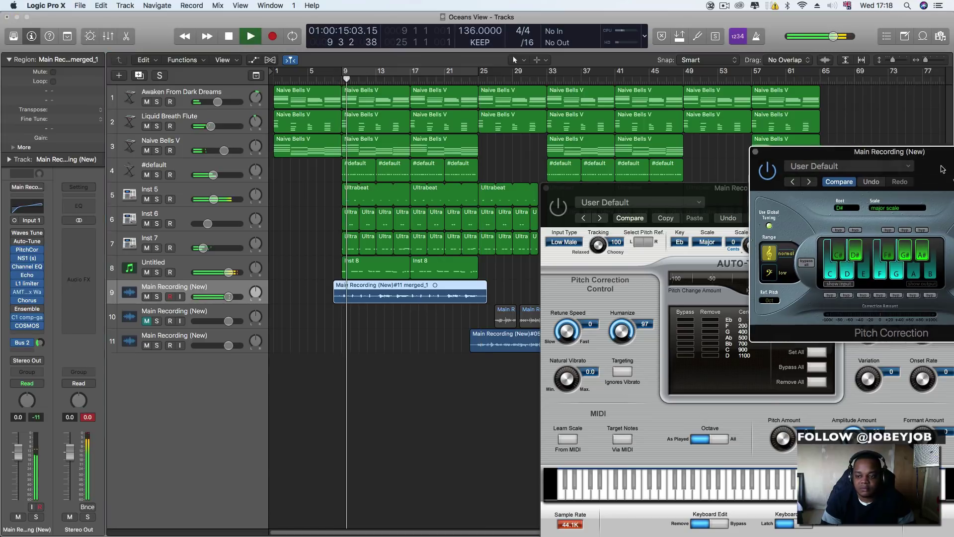
# Step: Set Pitch Correction's response to 0.00 ms and switch its range to low while auditioning the vocal, and stop playback
pyautogui.moveTo(946, 169); pyautogui.dragTo(709, 169)
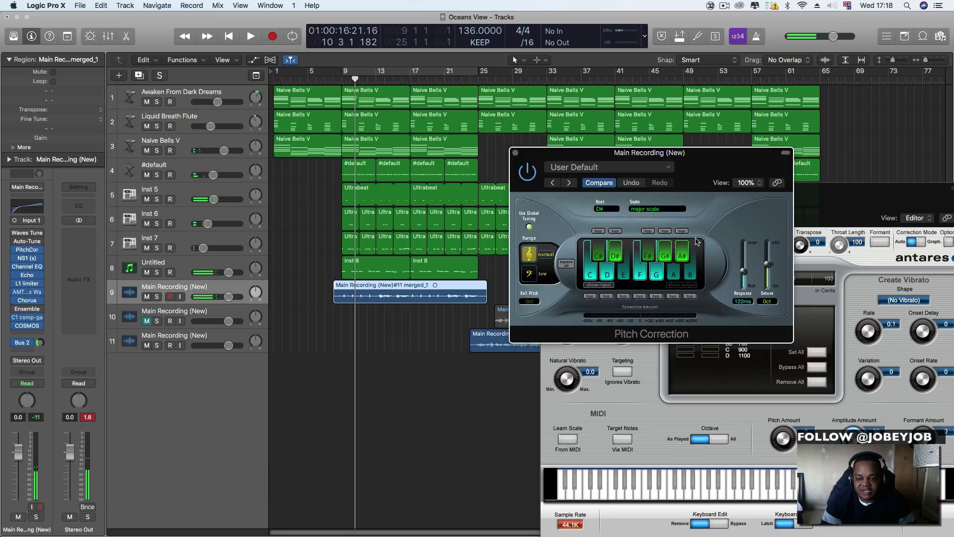
pyautogui.moveTo(744, 273); pyautogui.dragTo(744, 302)
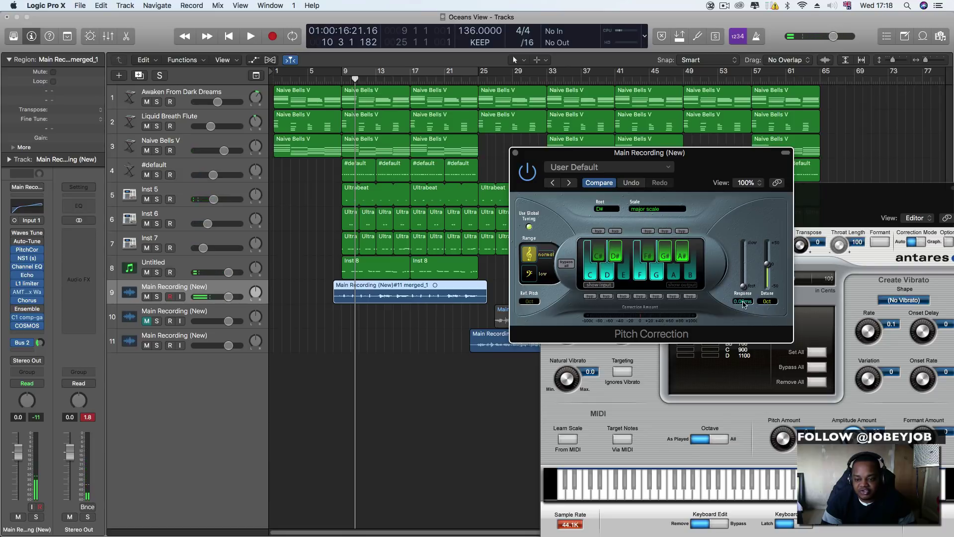
pyautogui.press('space')
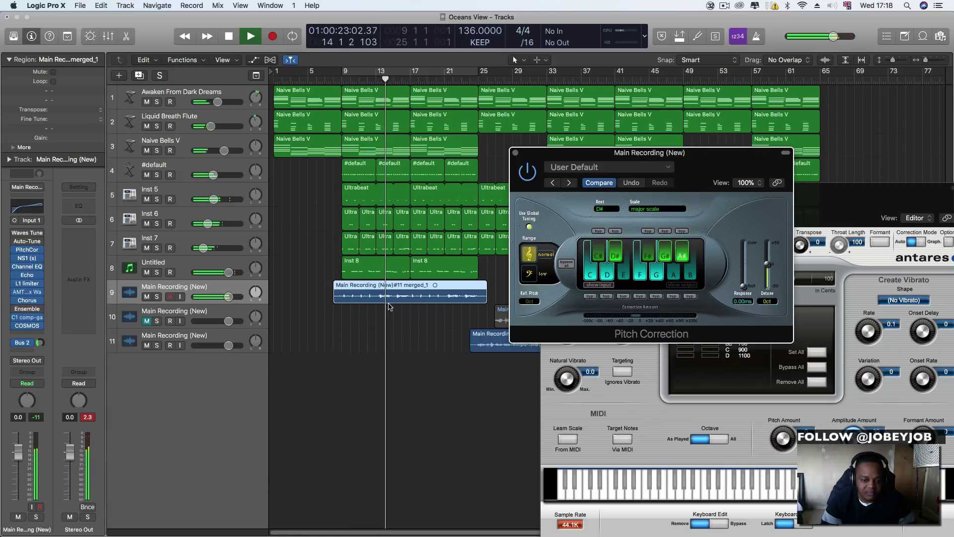
pyautogui.click(530, 274)
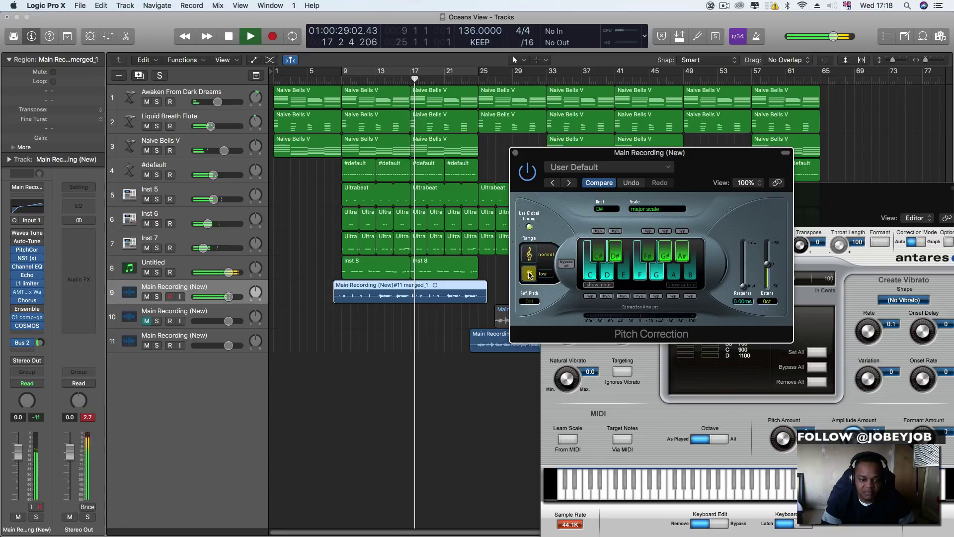
pyautogui.press('space')
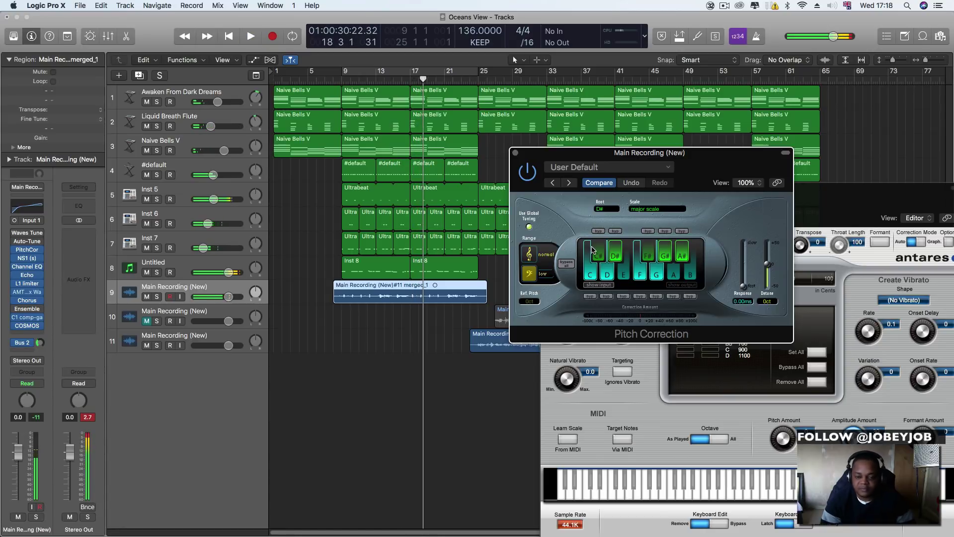
# Step: Review the root note choices in Pitch Correction and try C as the root with the major scale
pyautogui.moveTo(696, 189); pyautogui.dragTo(542, 219)
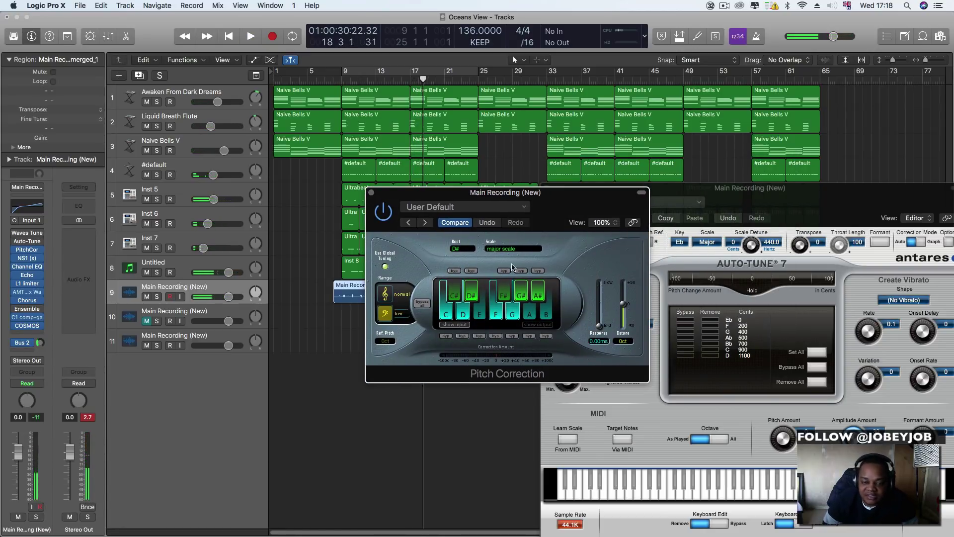
pyautogui.click(453, 253)
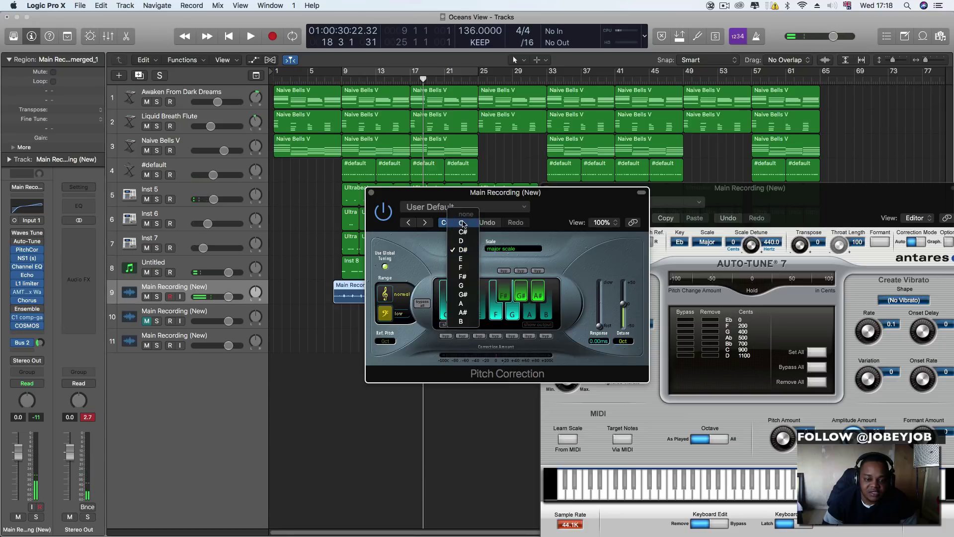
pyautogui.click(562, 201)
pyautogui.click(454, 252)
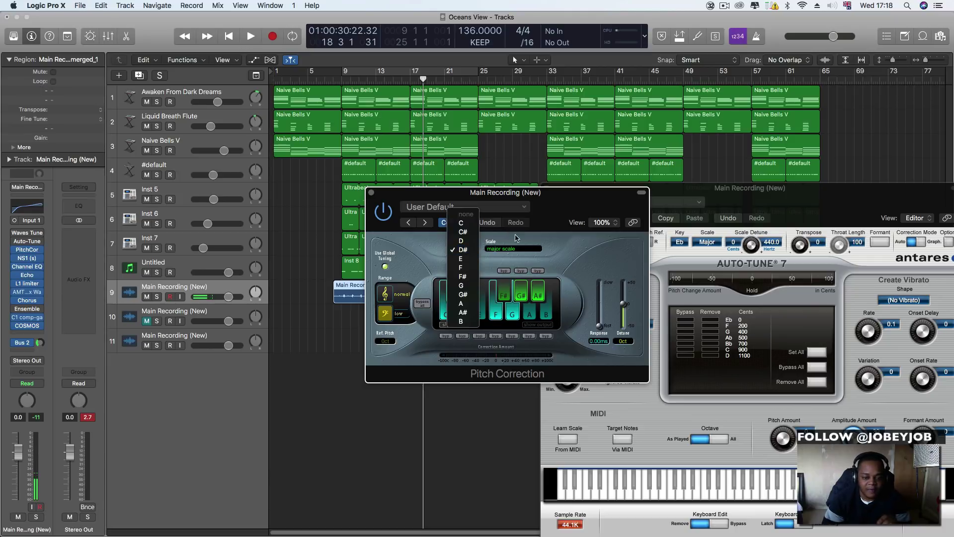
pyautogui.click(530, 244)
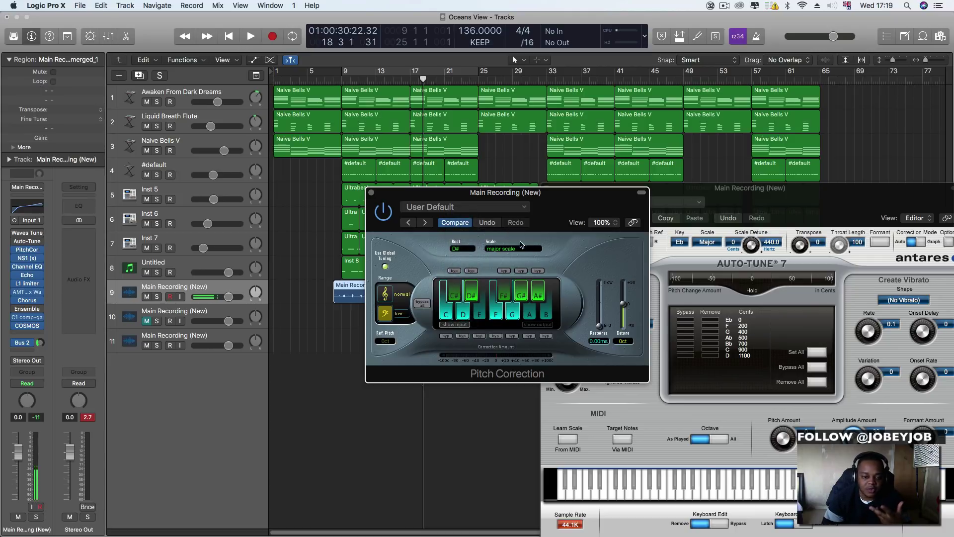
pyautogui.click(460, 250)
pyautogui.click(458, 222)
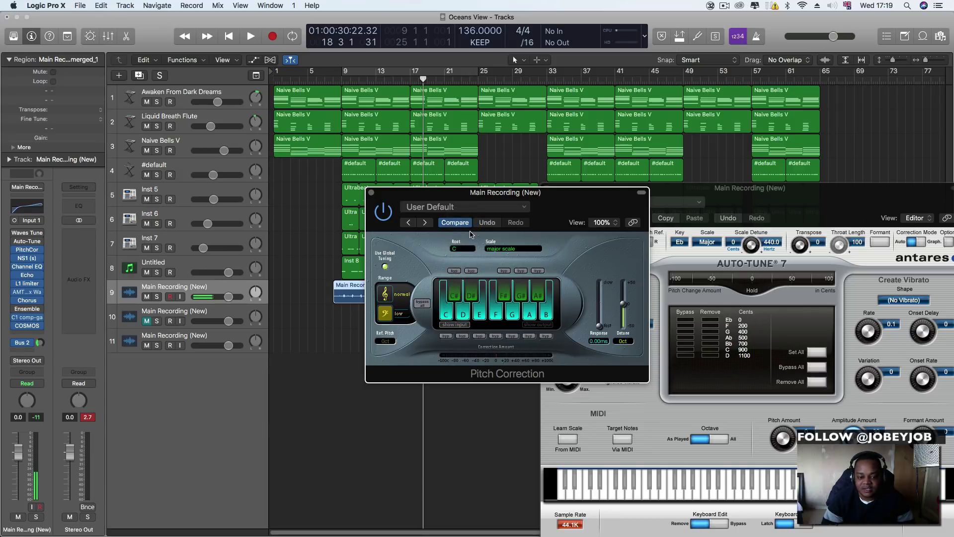
# Step: Set a cycle range from bar 13 to bar 17 and play the looped vocal section
pyautogui.press('space')
pyautogui.moveTo(378, 78); pyautogui.dragTo(410, 79)
pyautogui.press('space')
pyautogui.press('space')
pyautogui.press('space')
pyautogui.press('space')
# Step: Audition Pitch Correction with roots C# and D over the loop, return the root to D#, and stop playback
pyautogui.click(462, 248)
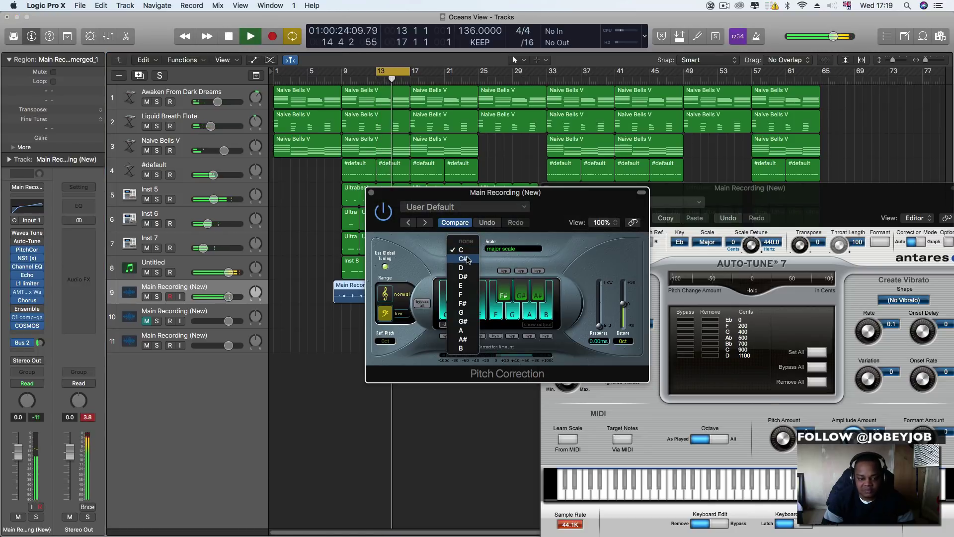
pyautogui.click(464, 259)
pyautogui.press('space')
pyautogui.press('space')
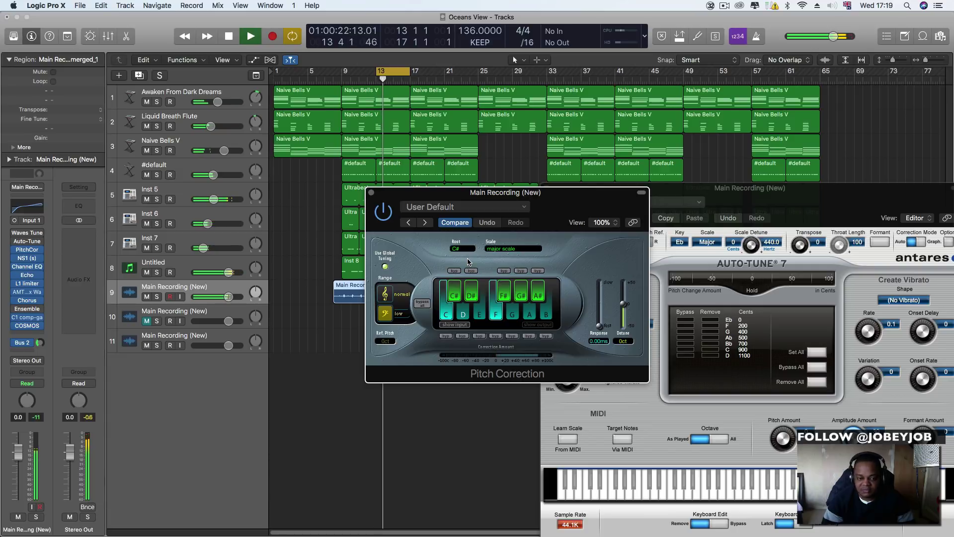
pyautogui.click(468, 250)
pyautogui.click(470, 255)
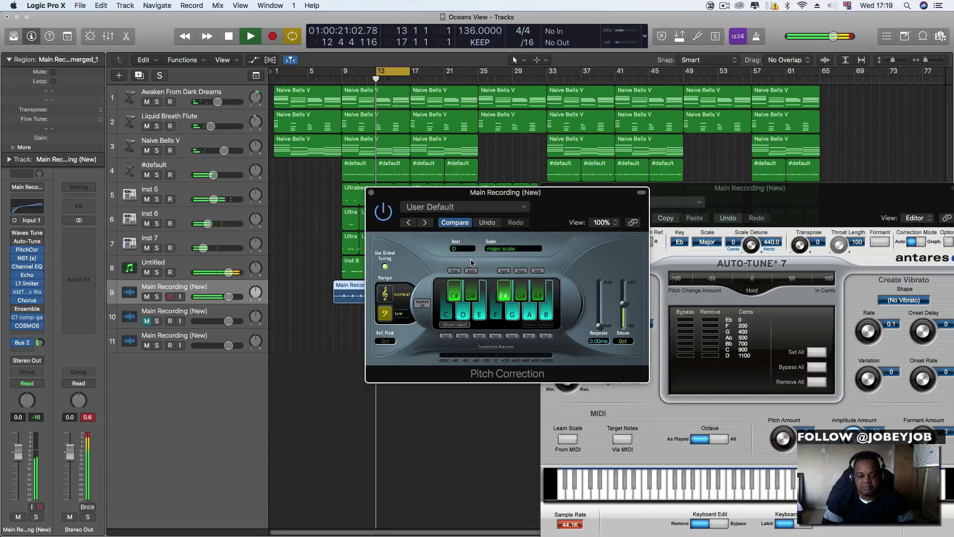
pyautogui.click(469, 251)
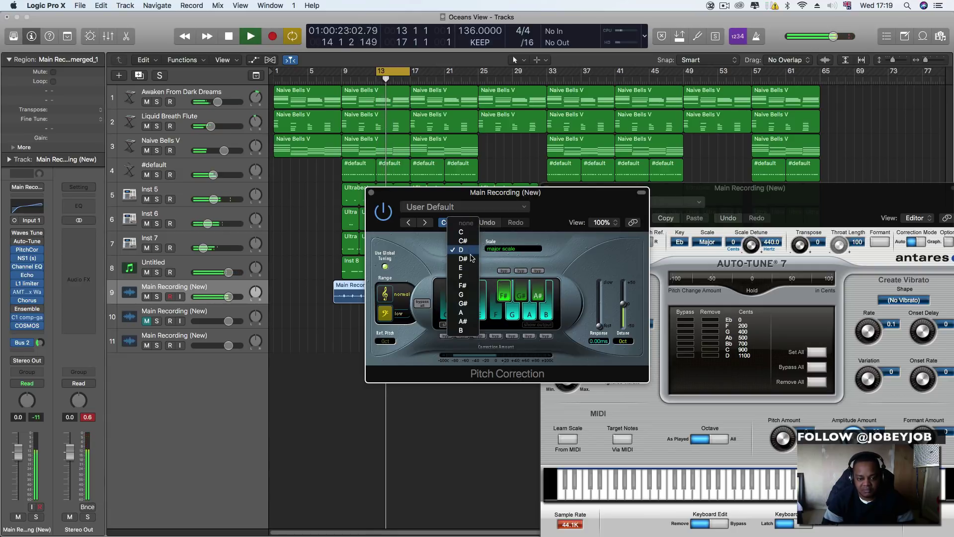
pyautogui.click(472, 260)
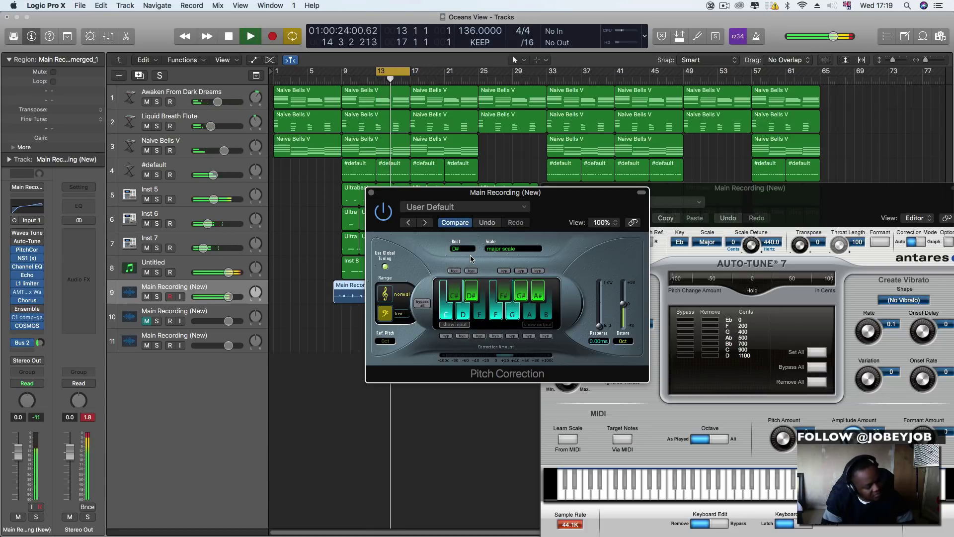
pyautogui.press('space')
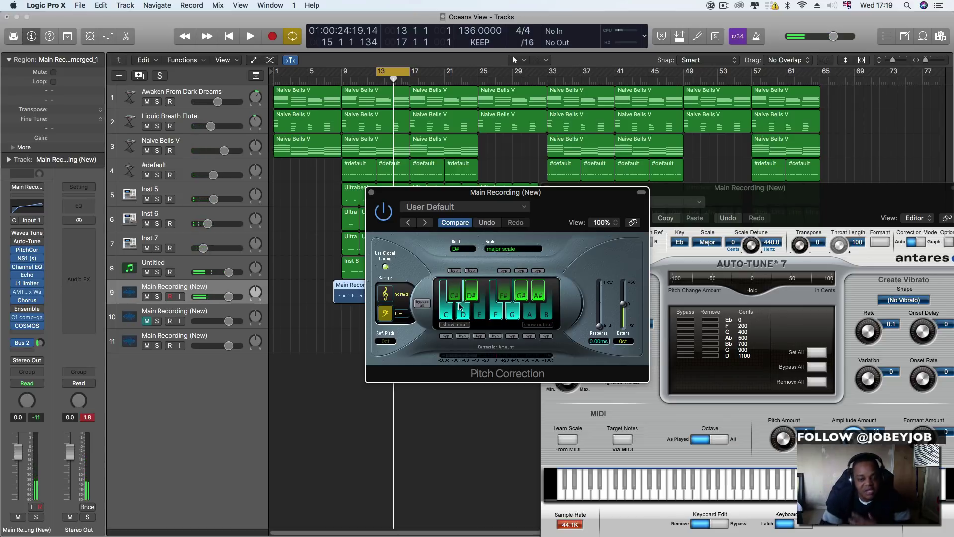
# Step: Play the looped section once more with Pitch Correction active, stop, and close the Auto-Tune 7 and Pitch Correction windows
pyautogui.moveTo(583, 209); pyautogui.dragTo(785, 332)
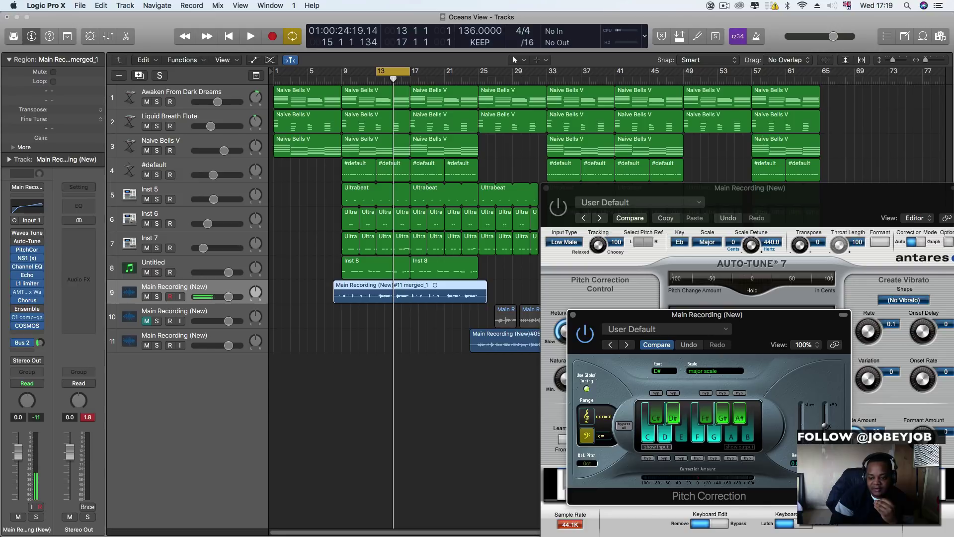
pyautogui.press('space')
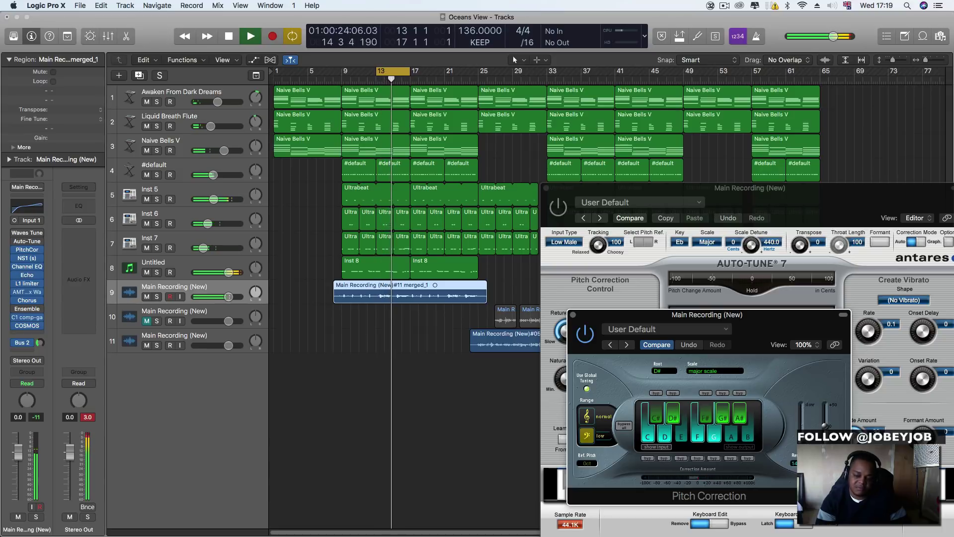
pyautogui.press('space')
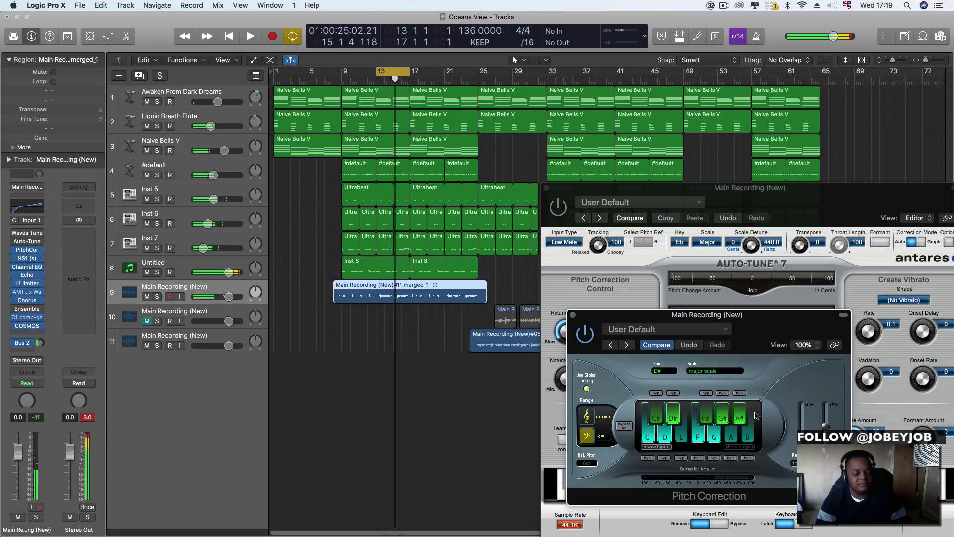
pyautogui.click(546, 188)
pyautogui.click(573, 316)
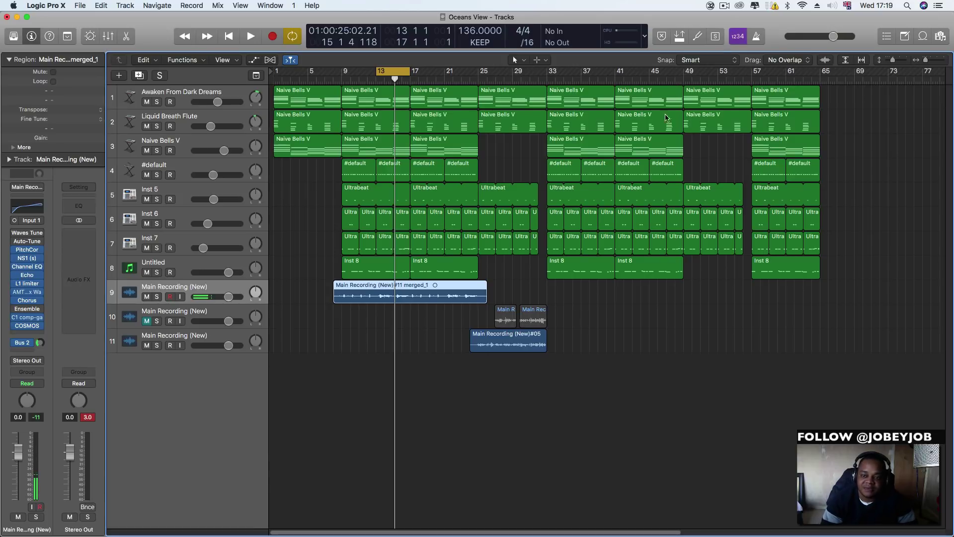
pyautogui.click(727, 7)
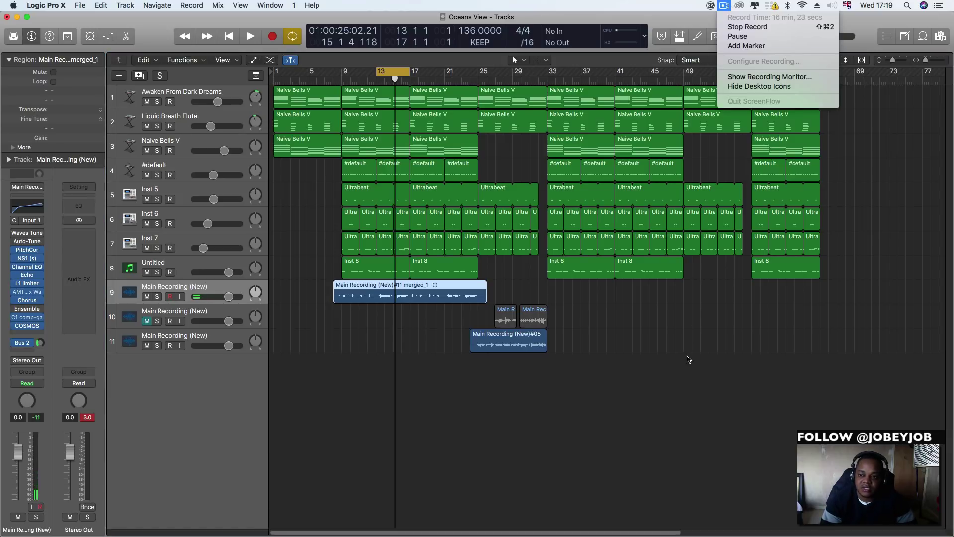
pyautogui.click(679, 355)
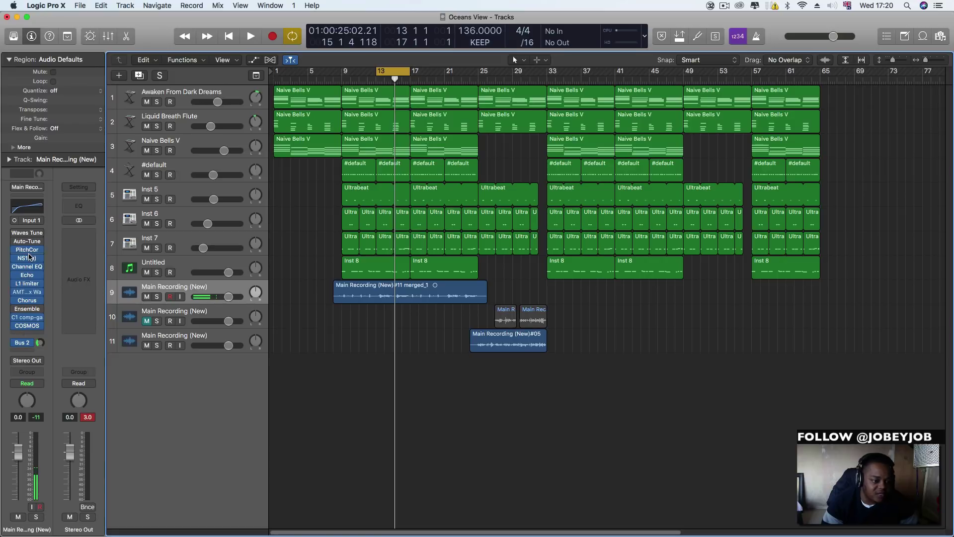
# Step: Insert MeldaProduction's MAutoPitch as a dual mono effect in the free slot after COSMOS on track 9
pyautogui.click(38, 334)
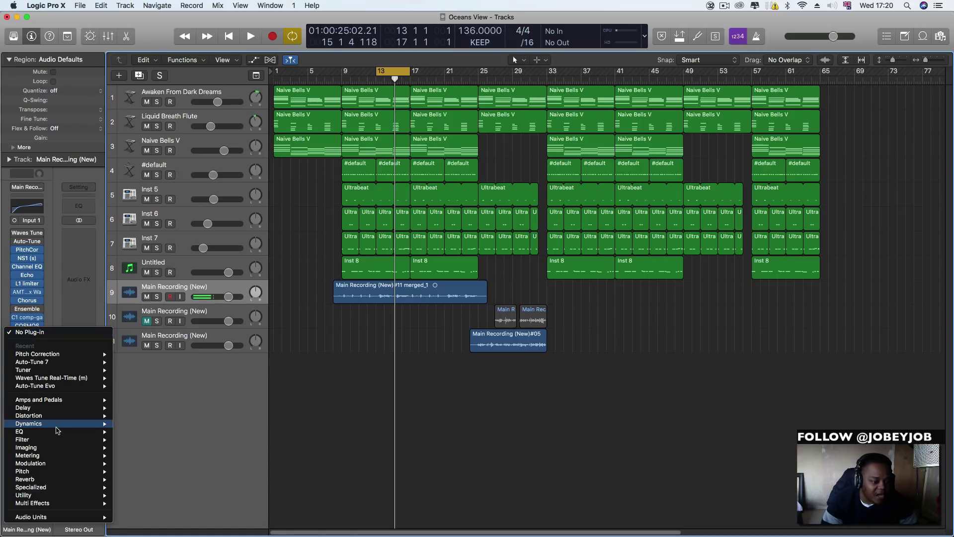
pyautogui.moveTo(77, 521)
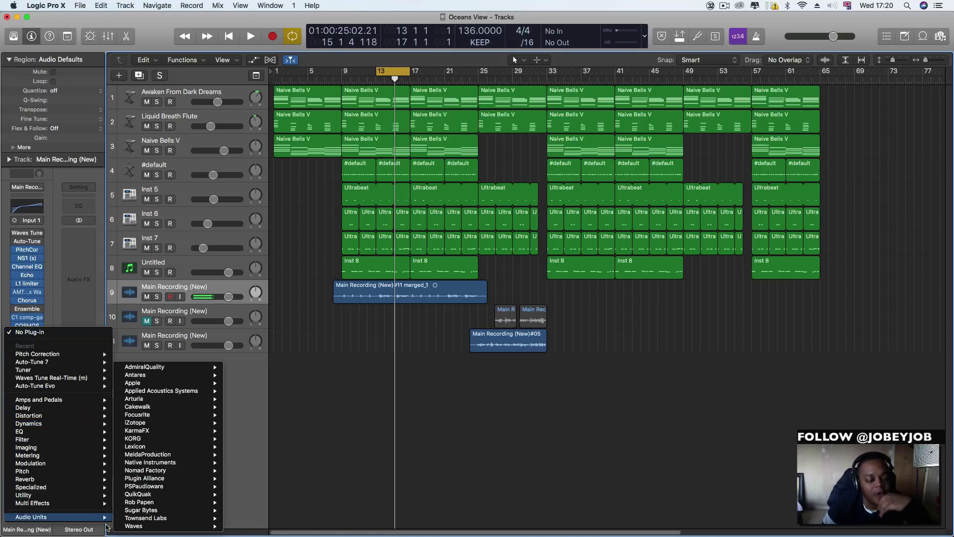
pyautogui.moveTo(134, 526)
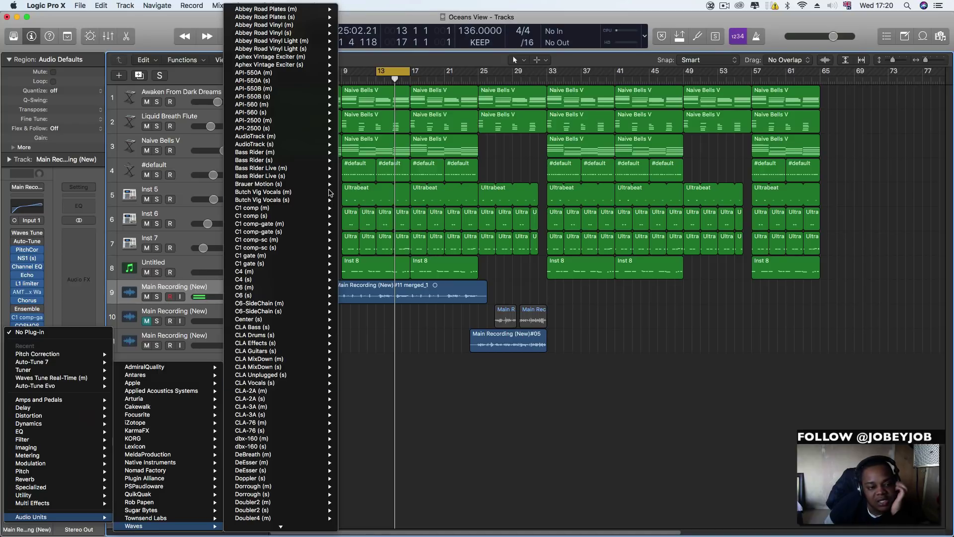
pyautogui.moveTo(184, 457)
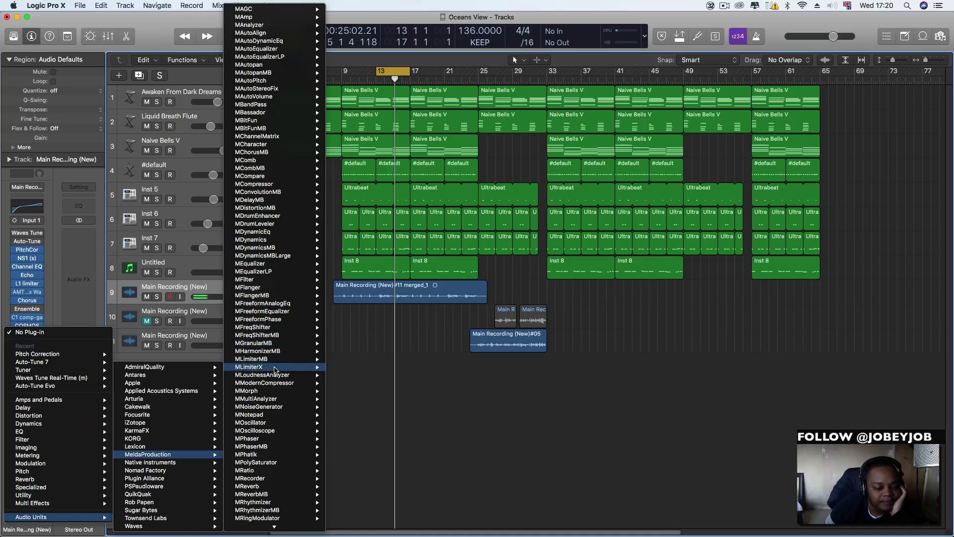
pyautogui.moveTo(274, 415)
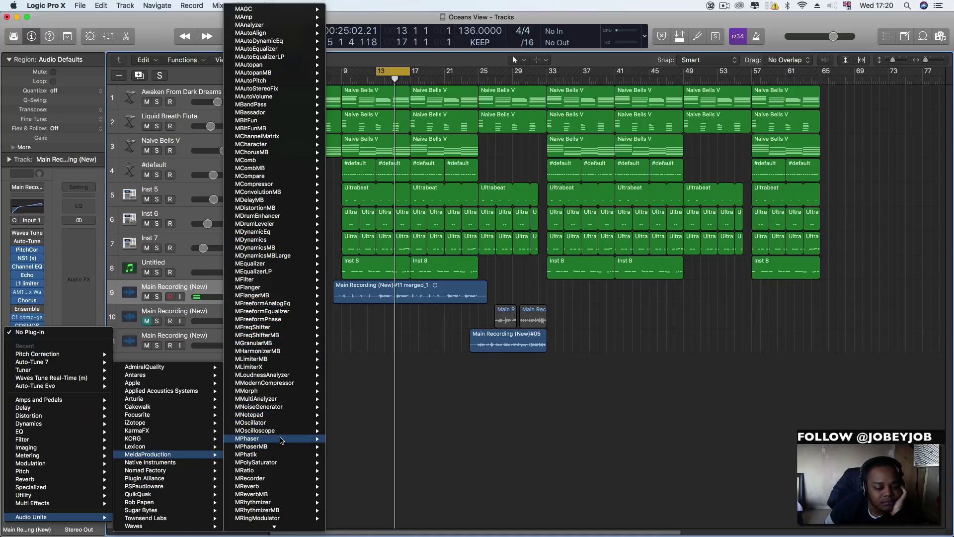
pyautogui.moveTo(281, 438)
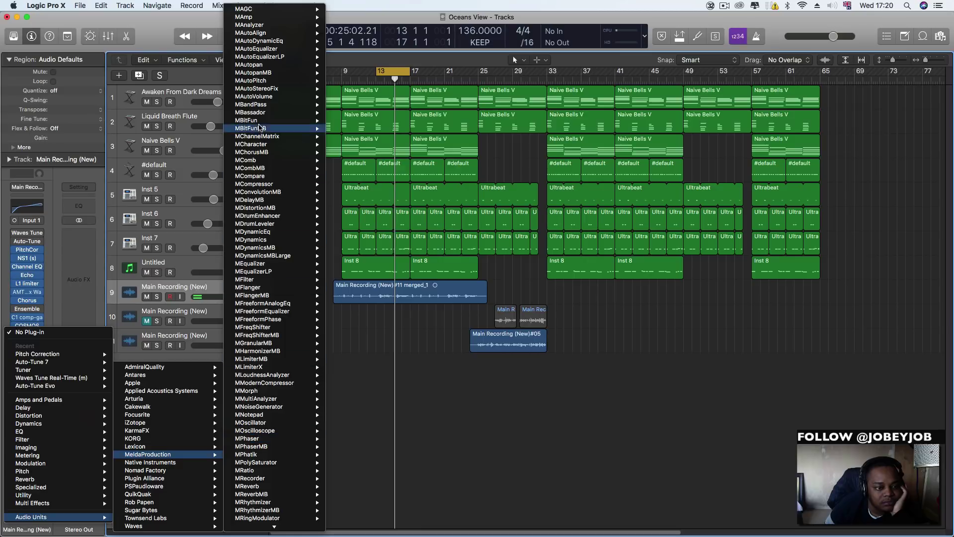
pyautogui.moveTo(261, 83)
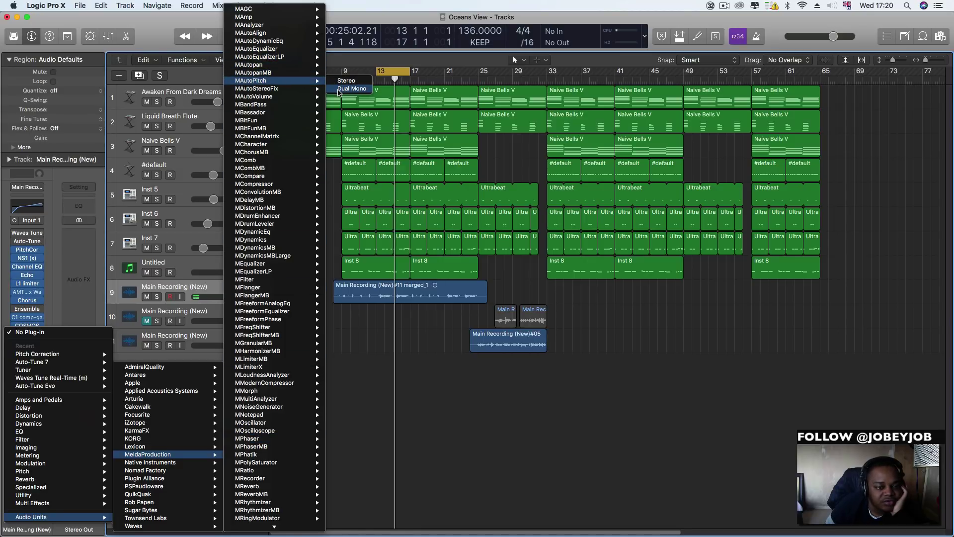
pyautogui.click(338, 92)
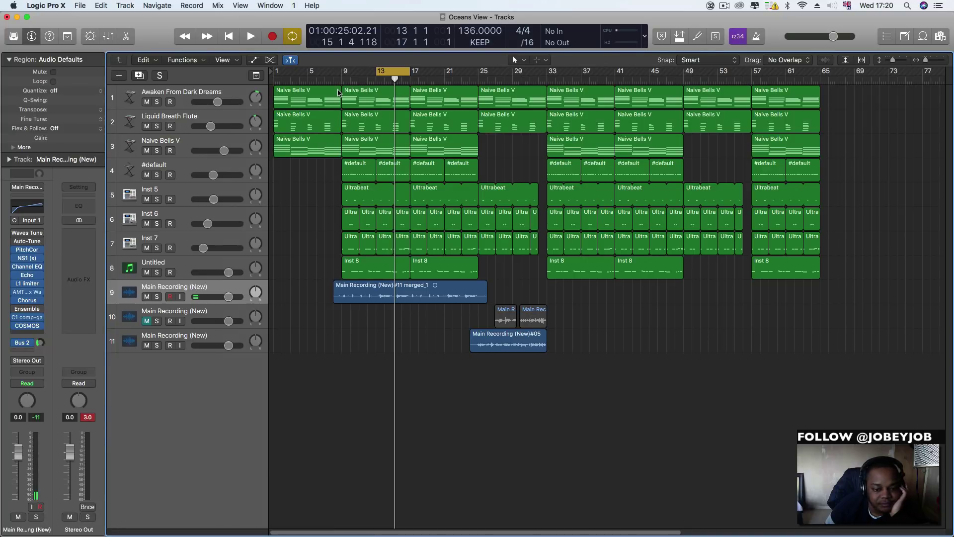
# Step: Move the MAutoPitch window clear of the track list and set its scale to Major
pyautogui.moveTo(282, 38); pyautogui.dragTo(722, 219)
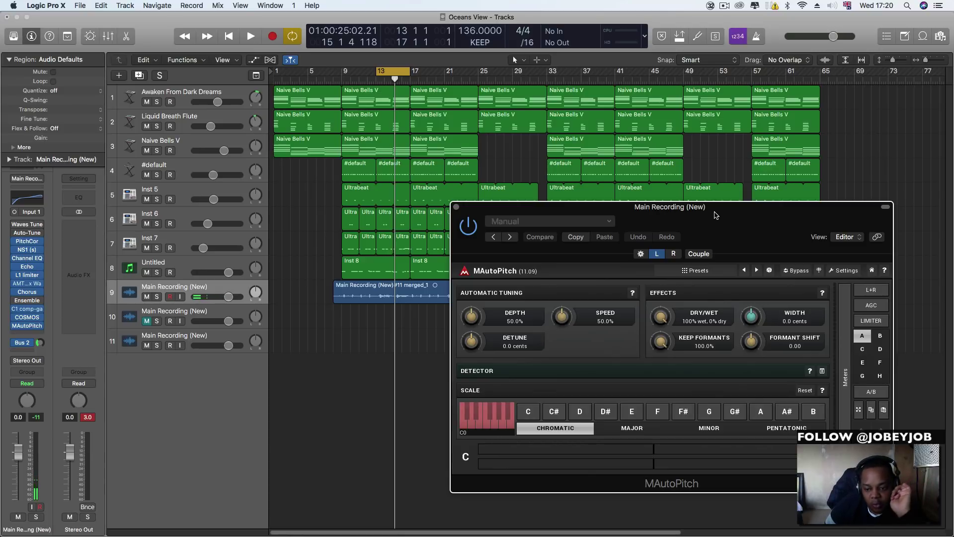
pyautogui.moveTo(716, 215); pyautogui.dragTo(729, 210)
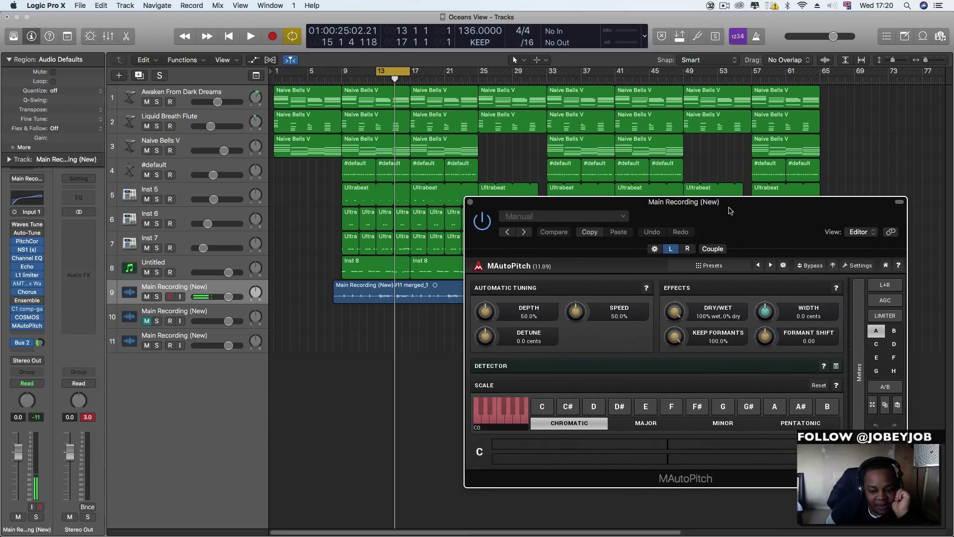
pyautogui.click(637, 423)
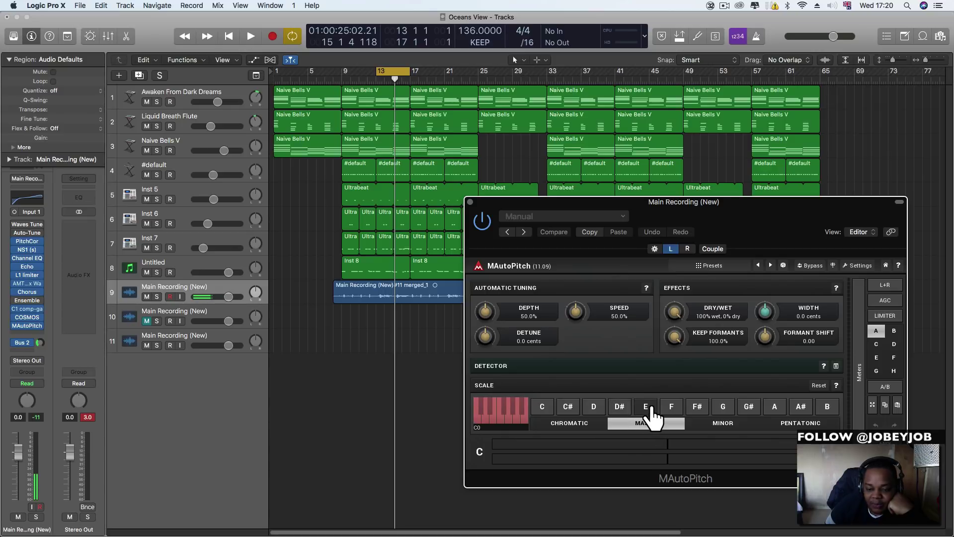
pyautogui.click(629, 422)
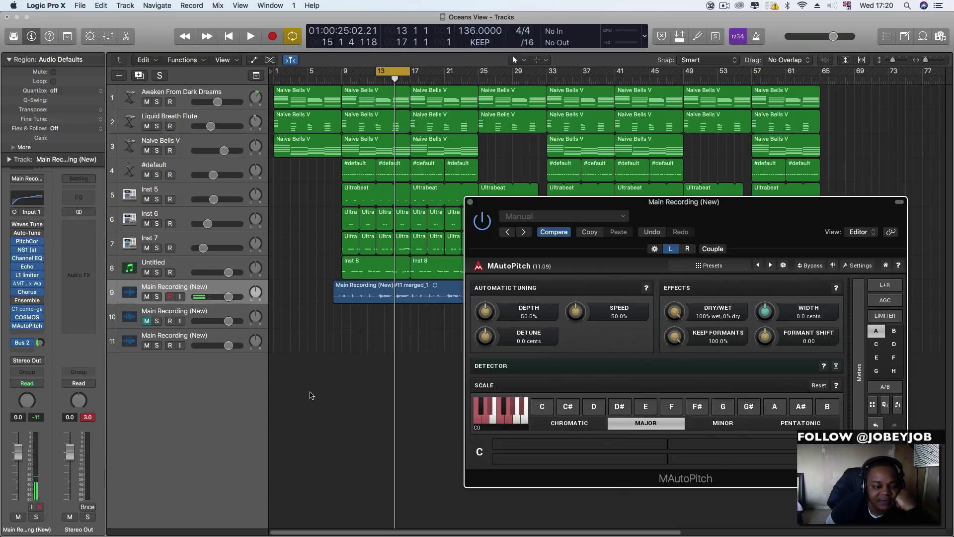
# Step: Move MAutoPitch above Pitch Correction in track 9's effect chain, bypass Pitch Correction, and reopen MAutoPitch's window
pyautogui.moveTo(33, 330)
pyautogui.moveTo(31, 326); pyautogui.dragTo(36, 242)
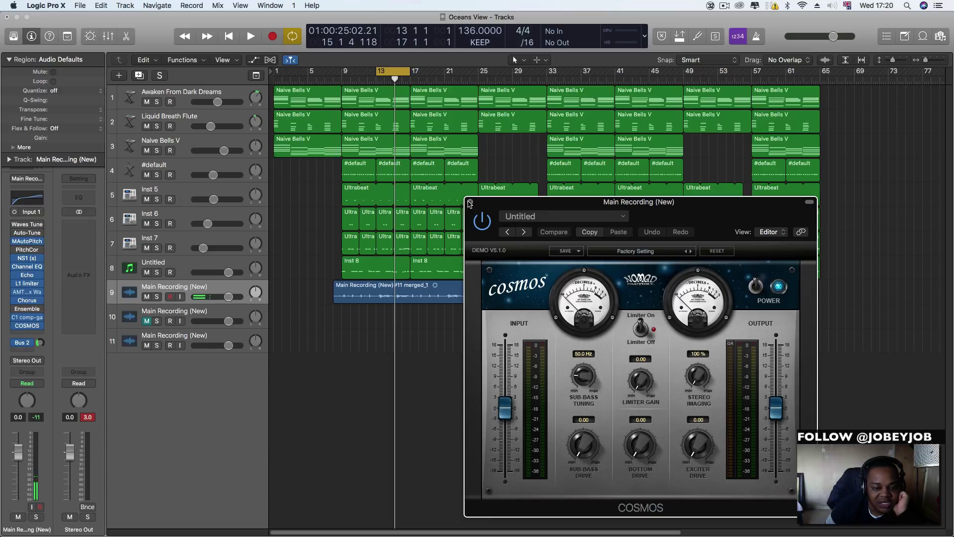
pyautogui.click(470, 202)
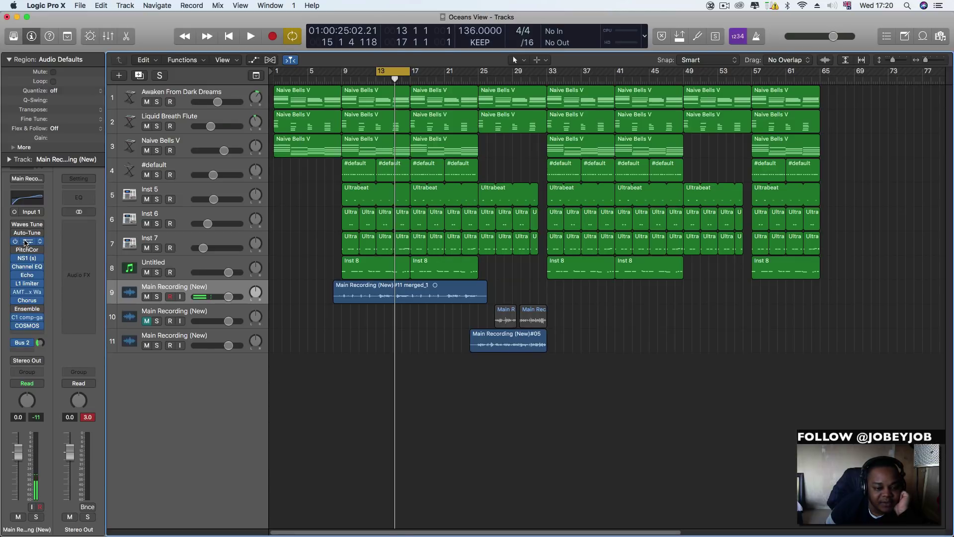
pyautogui.click(26, 242)
pyautogui.moveTo(256, 46); pyautogui.dragTo(719, 269)
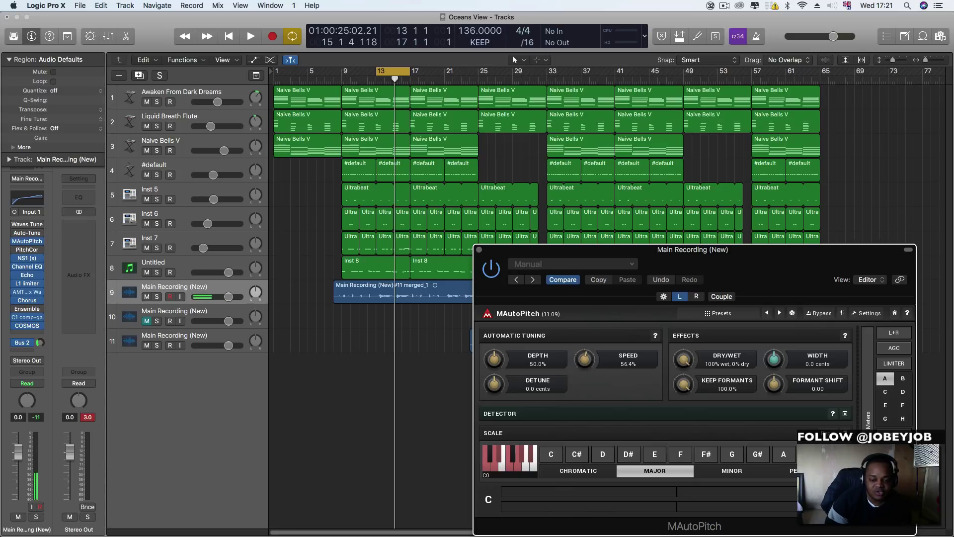
# Step: Set MAutoPitch's Speed and Depth to 100% and audition the looped vocal section
pyautogui.moveTo(584, 290); pyautogui.dragTo(591, 250)
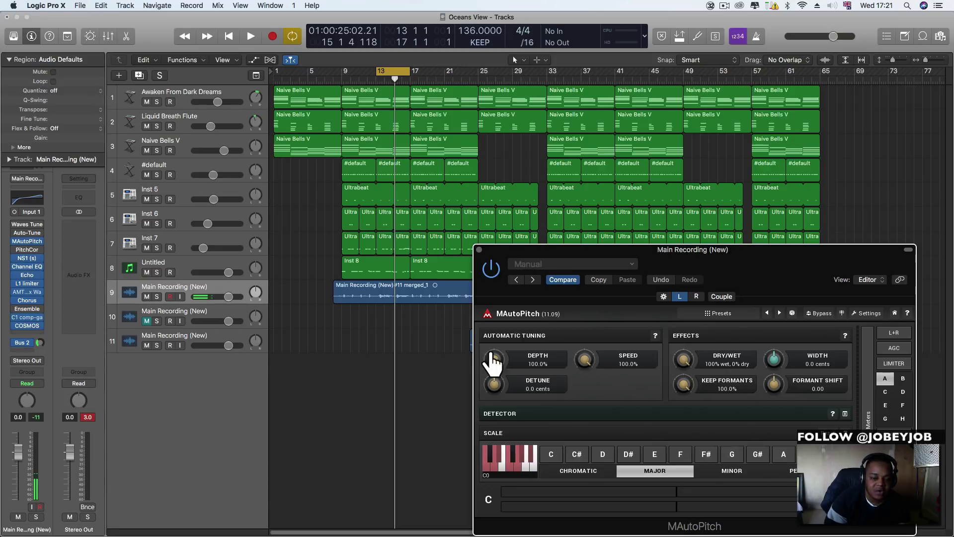
pyautogui.press('space')
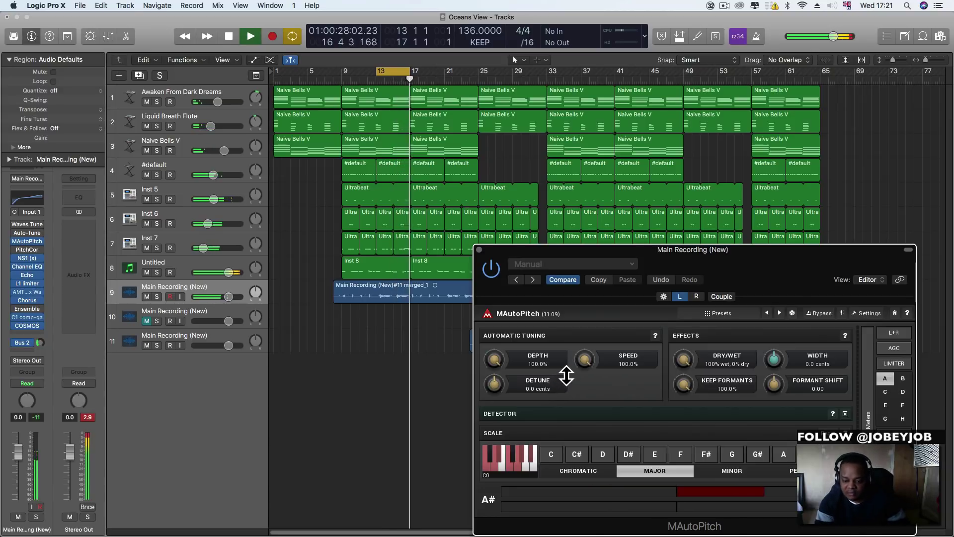
pyautogui.press('space')
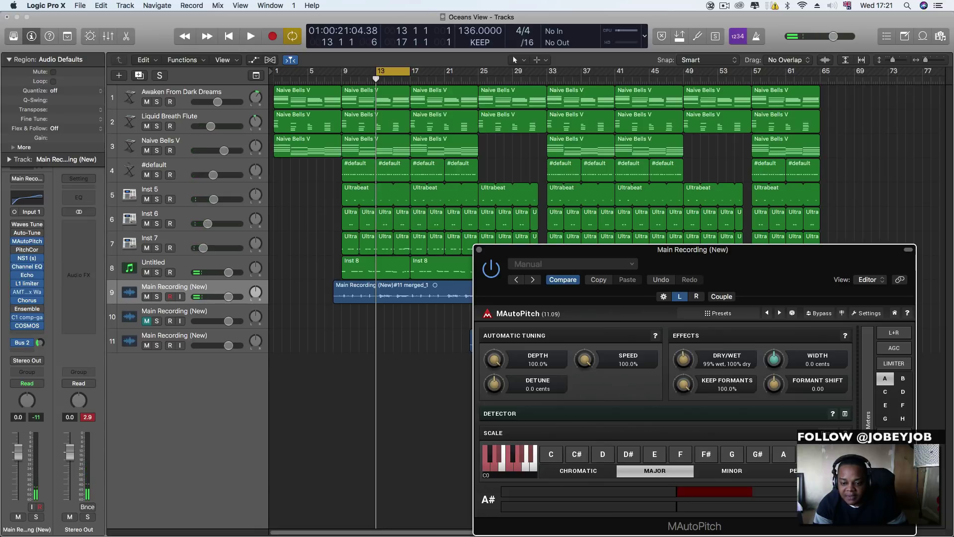
# Step: Compare the loop with MAutoPitch's Dry/Wet at 0% wet, 100% dry and at 100% wet, 57% dry
pyautogui.press('space')
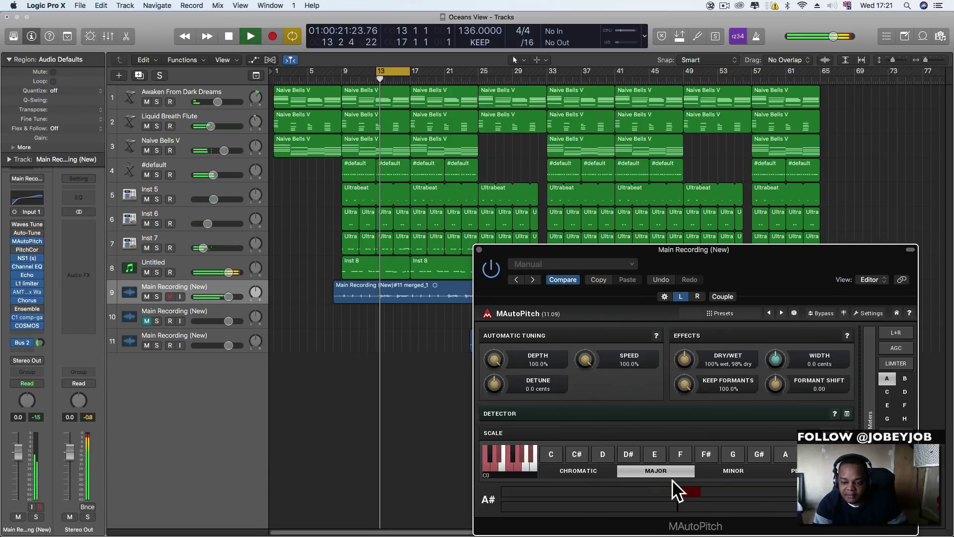
pyautogui.moveTo(684, 361); pyautogui.dragTo(651, 478)
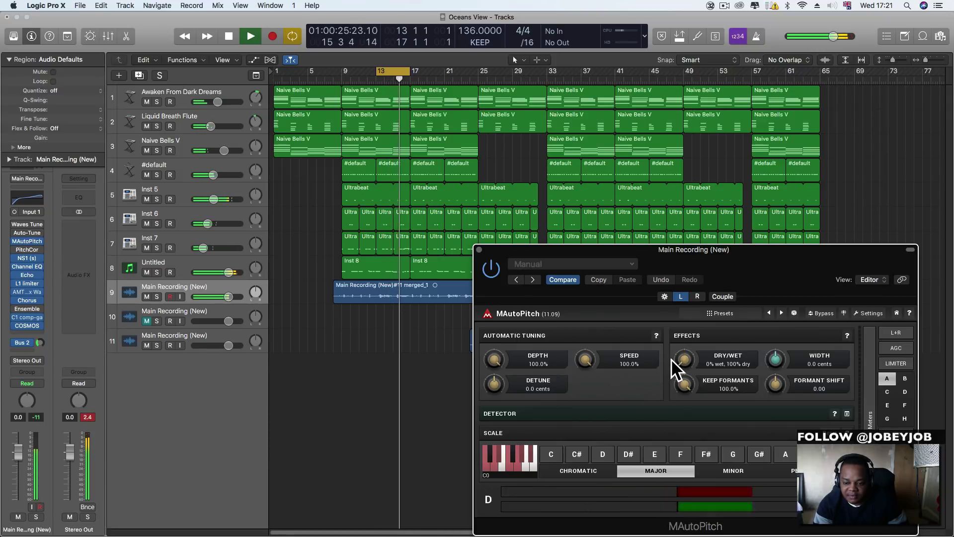
pyautogui.press('space')
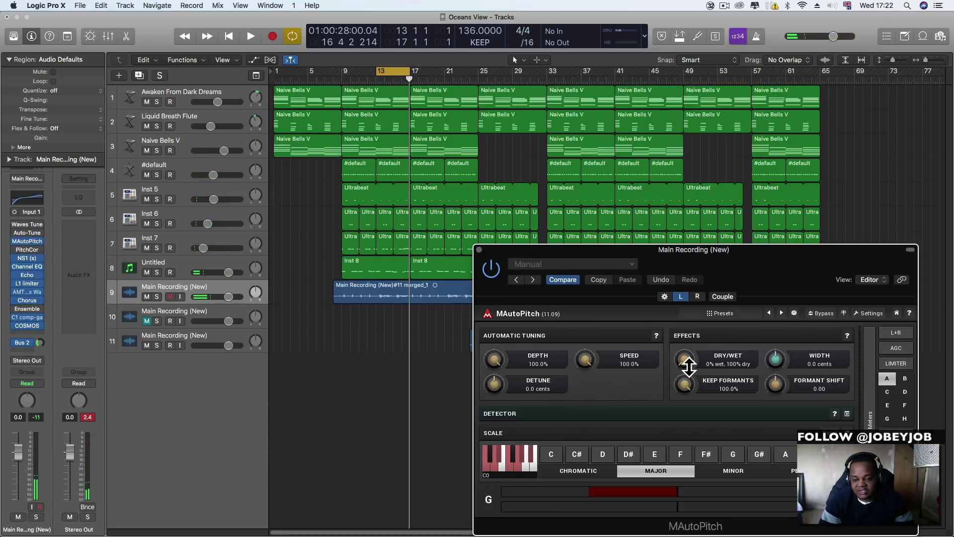
pyautogui.press('space')
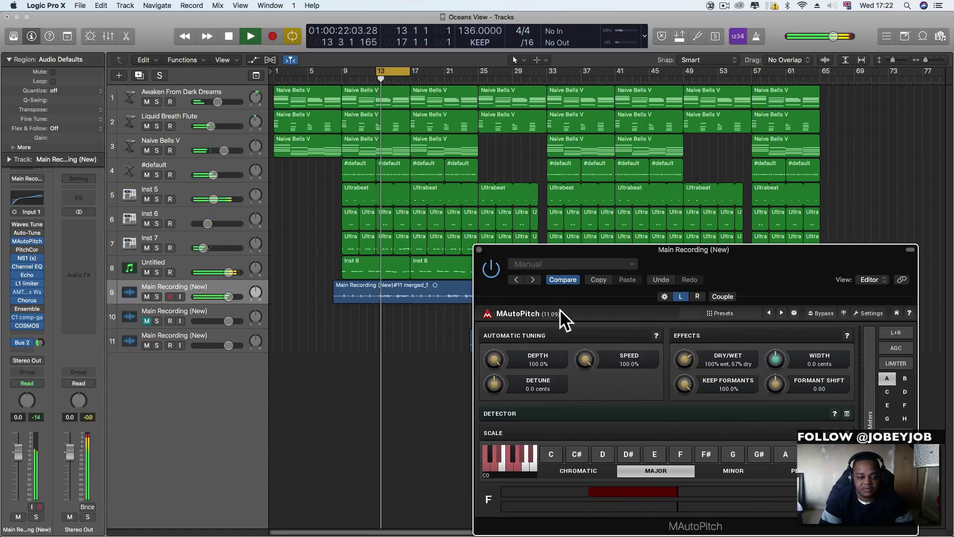
# Step: Continue playback from around bar 9, compare MAutoPitch's Depth at 0% and 100%, and lower Speed to 29.4%
pyautogui.click(338, 80)
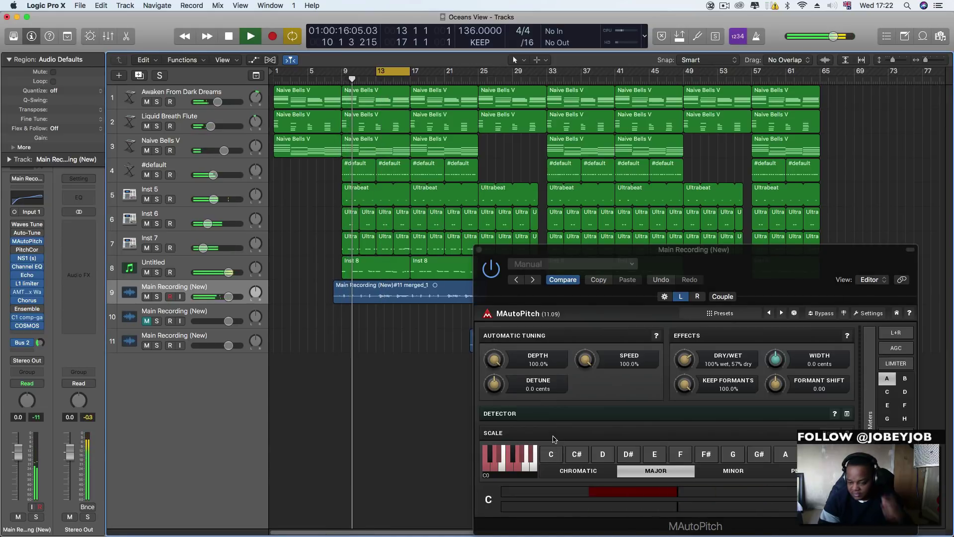
pyautogui.moveTo(494, 359); pyautogui.dragTo(520, 526)
pyautogui.moveTo(494, 360); pyautogui.dragTo(661, 450)
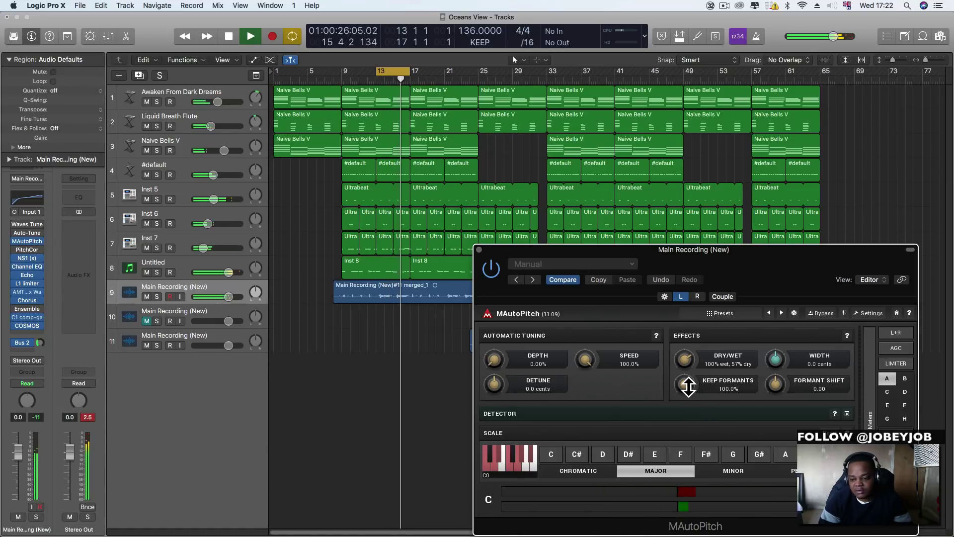
pyautogui.moveTo(496, 359); pyautogui.dragTo(567, 318)
pyautogui.moveTo(612, 366); pyautogui.dragTo(573, 368)
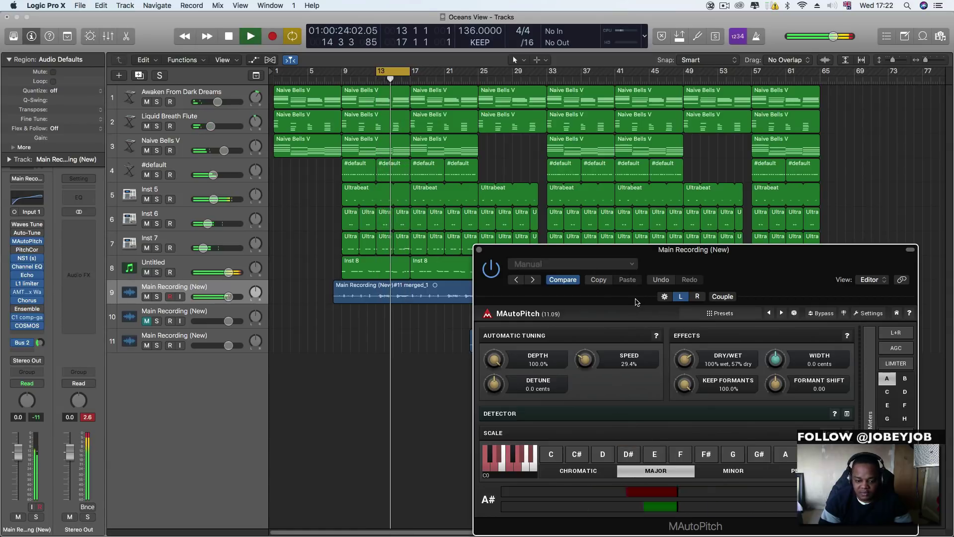
# Step: While the loop plays, set Dry/Wet to 100% wet, 0% dry and lower Keep Formants to 0%
pyautogui.moveTo(694, 367); pyautogui.dragTo(697, 307)
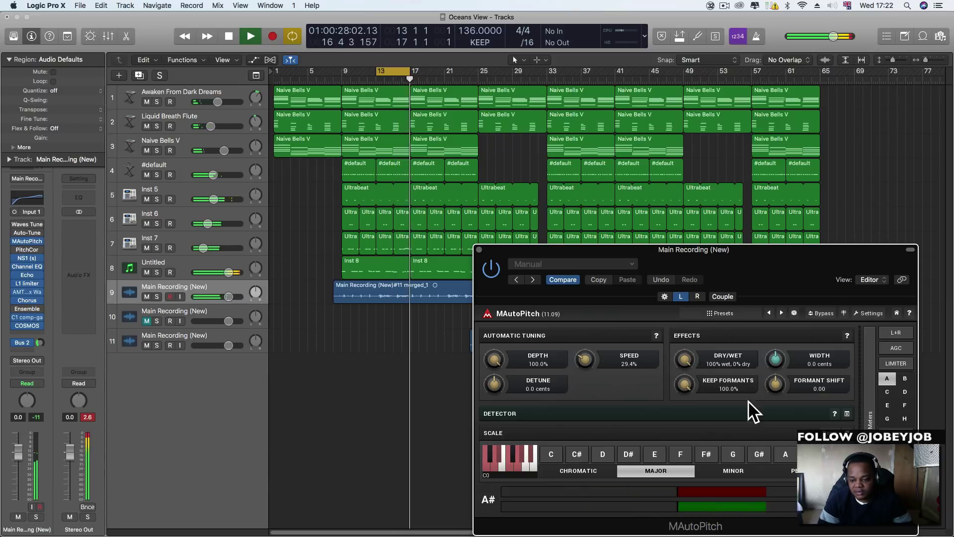
pyautogui.moveTo(716, 398); pyautogui.dragTo(700, 497)
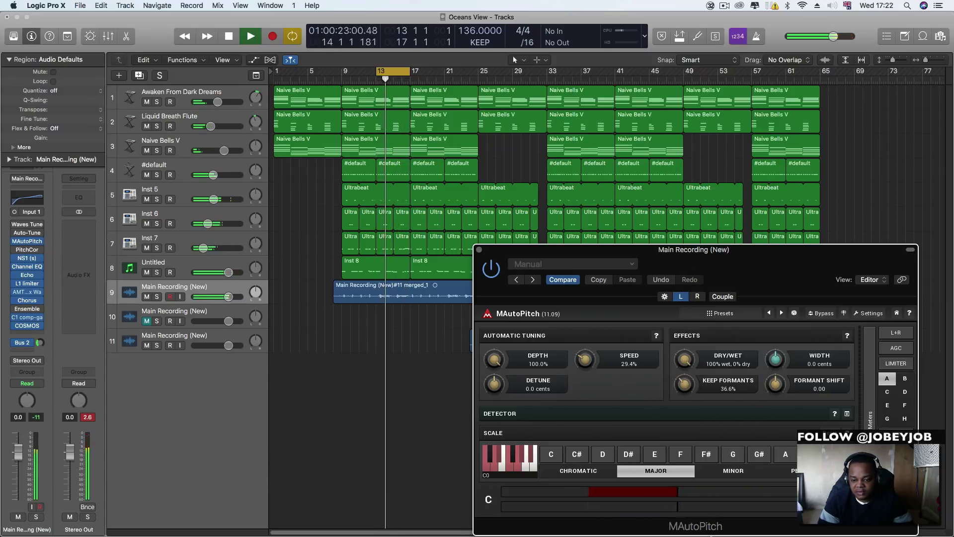
pyautogui.moveTo(689, 385); pyautogui.dragTo(705, 519)
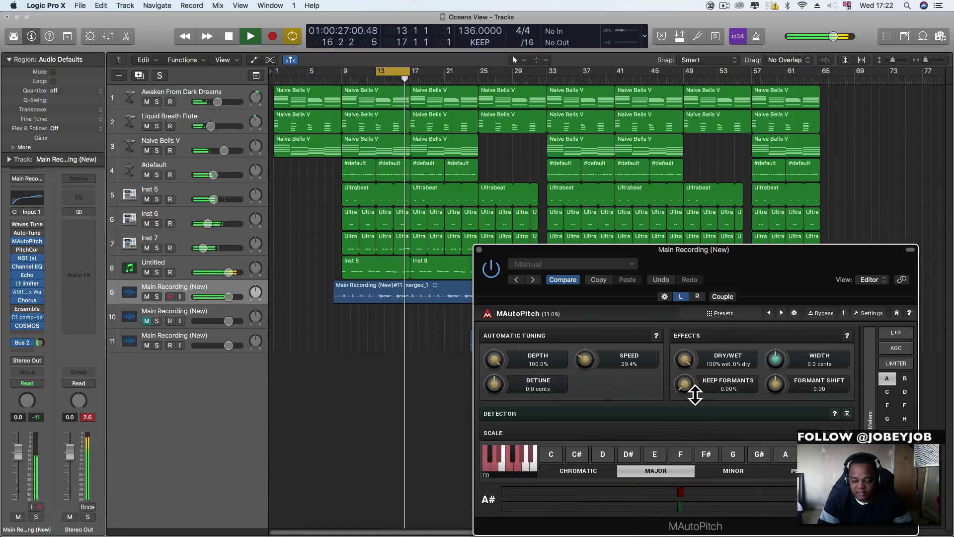
# Step: Set Dry/Wet to 0% wet, 100% dry and Speed to 100% during playback, and stop the loop
pyautogui.moveTo(688, 363); pyautogui.dragTo(693, 509)
pyautogui.moveTo(686, 357); pyautogui.dragTo(702, 536)
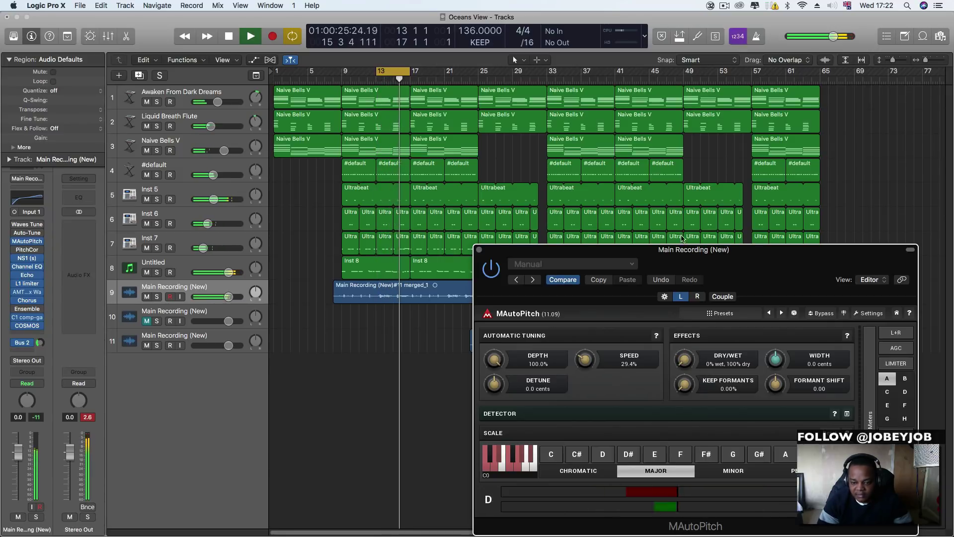
pyautogui.moveTo(750, 255); pyautogui.dragTo(567, 97)
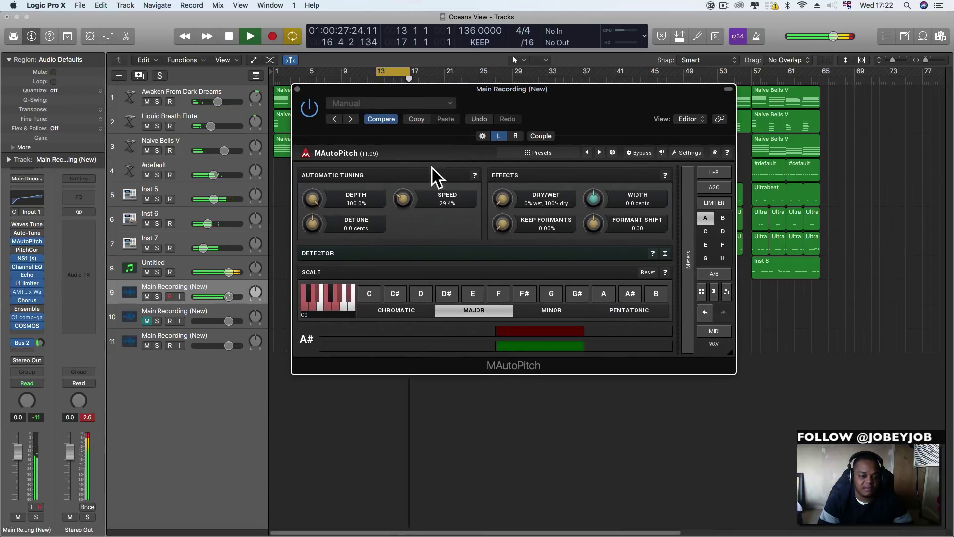
pyautogui.moveTo(417, 204); pyautogui.dragTo(434, 3)
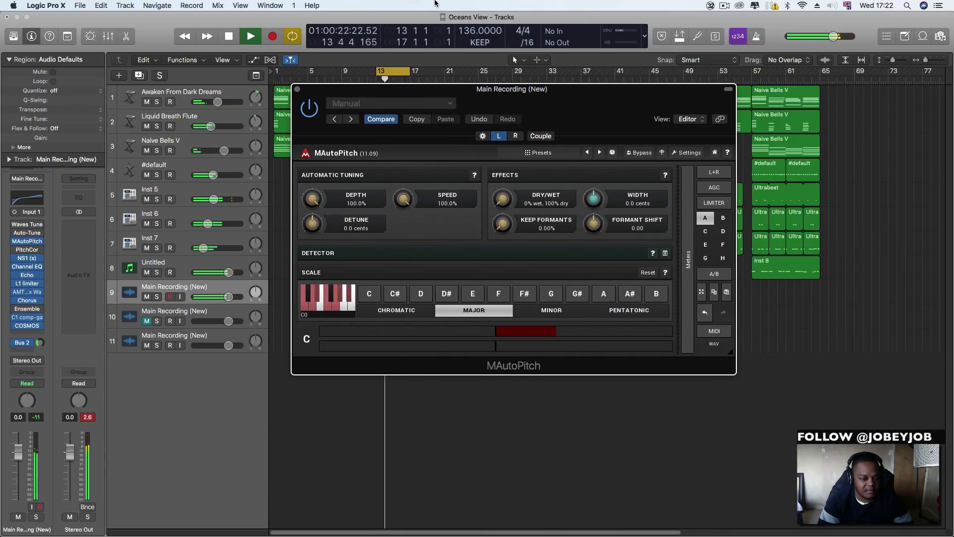
pyautogui.press('space')
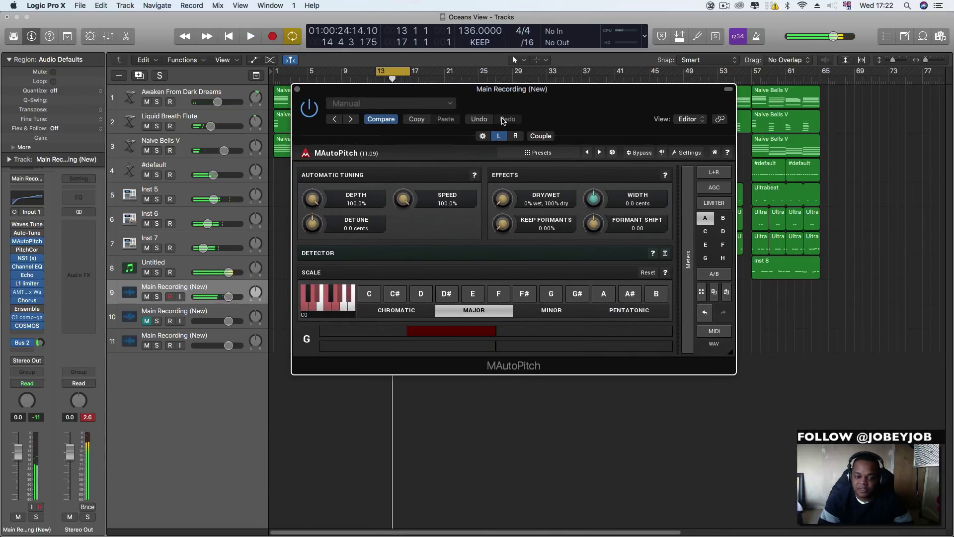
# Step: Reposition the MAutoPitch window and couple its two channels
pyautogui.moveTo(591, 120); pyautogui.dragTo(697, 173)
pyautogui.click(647, 190)
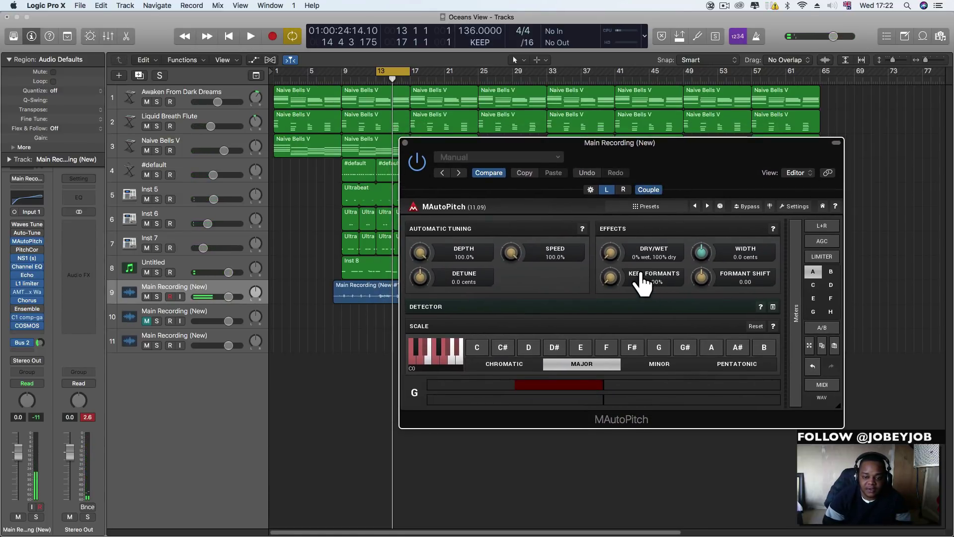
# Step: Show the right channel of MAutoPitch, raise its Speed to 100%, and set Dry/Wet to 100% wet, 0% dry during playback
pyautogui.click(624, 190)
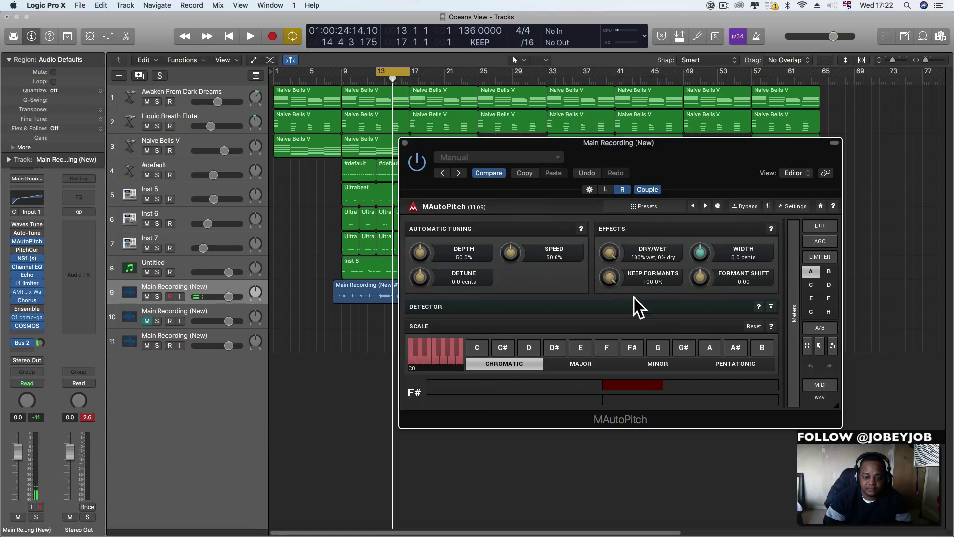
pyautogui.moveTo(519, 259); pyautogui.dragTo(517, 3)
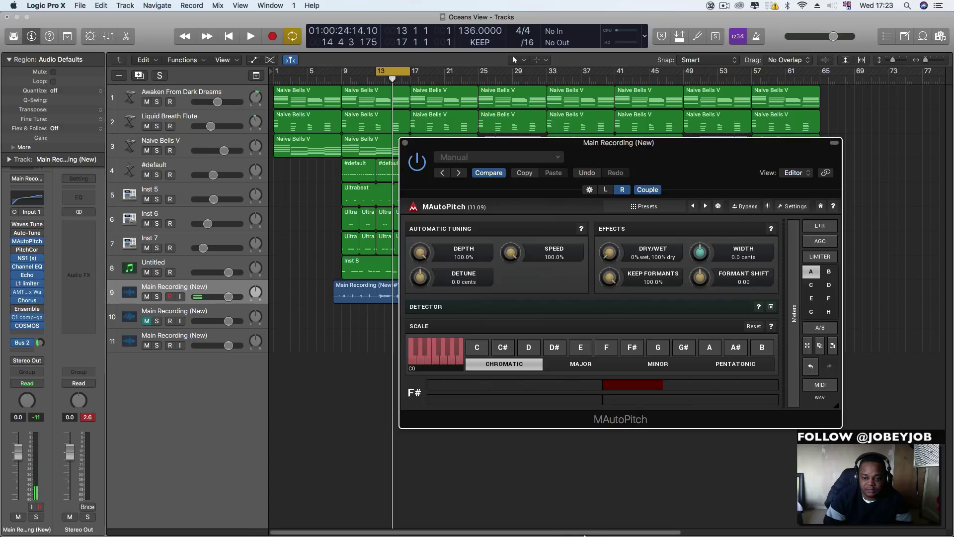
pyautogui.press('space')
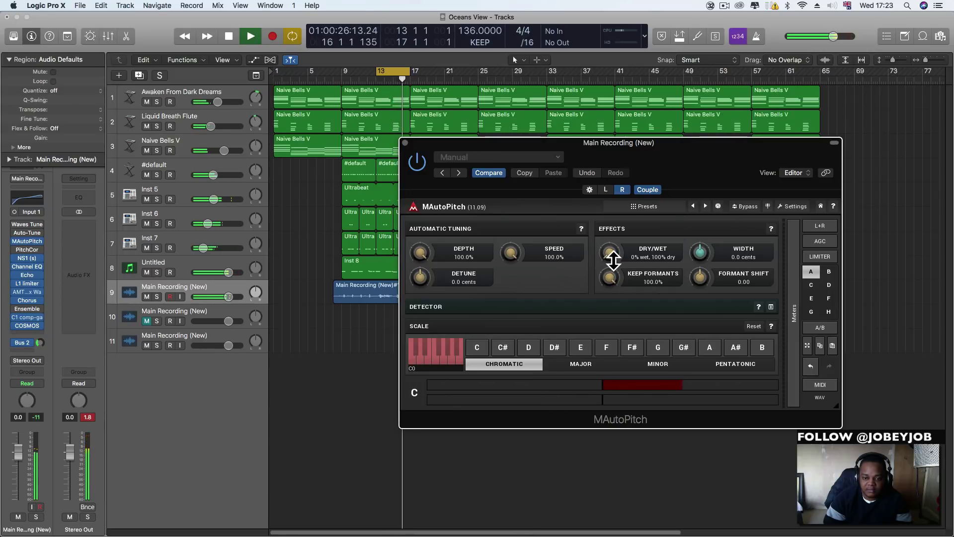
pyautogui.moveTo(613, 260); pyautogui.dragTo(648, 4)
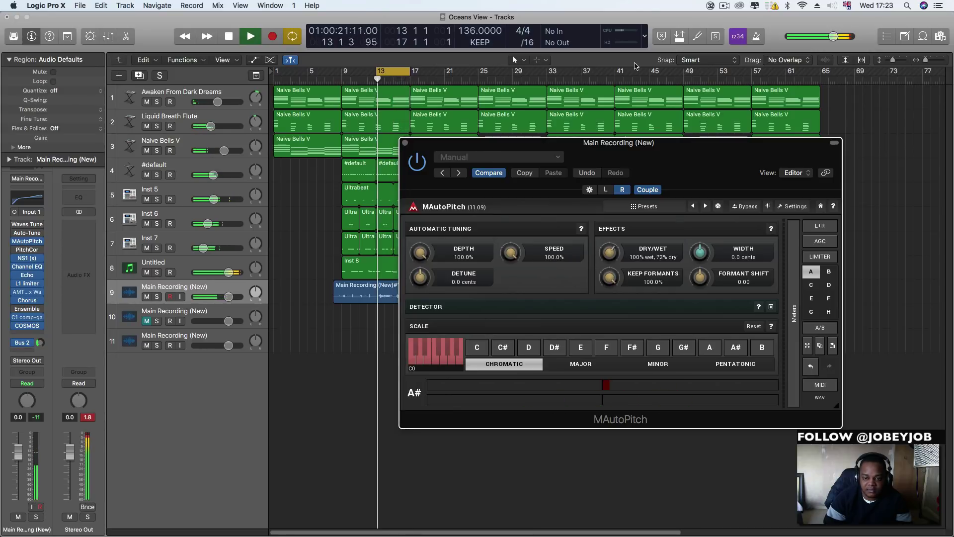
# Step: Open MAutoPitch's dual-mono channel configuration, uncouple the two channels, and compare the left and right channel settings
pyautogui.click(590, 190)
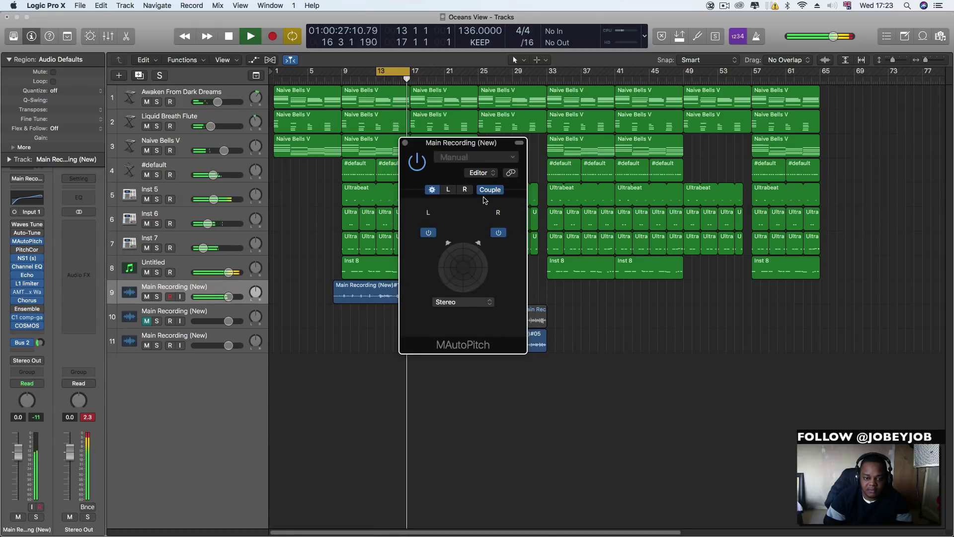
pyautogui.click(449, 191)
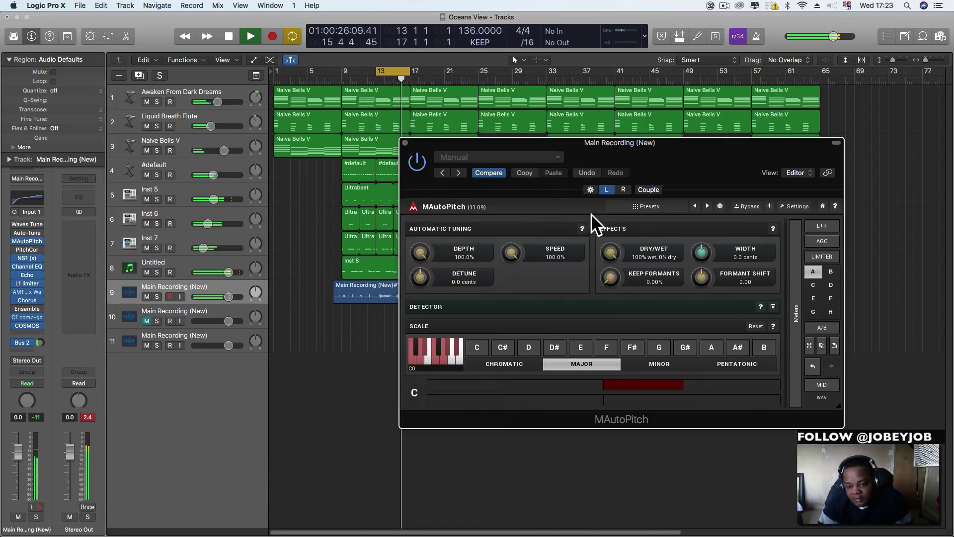
pyautogui.click(622, 193)
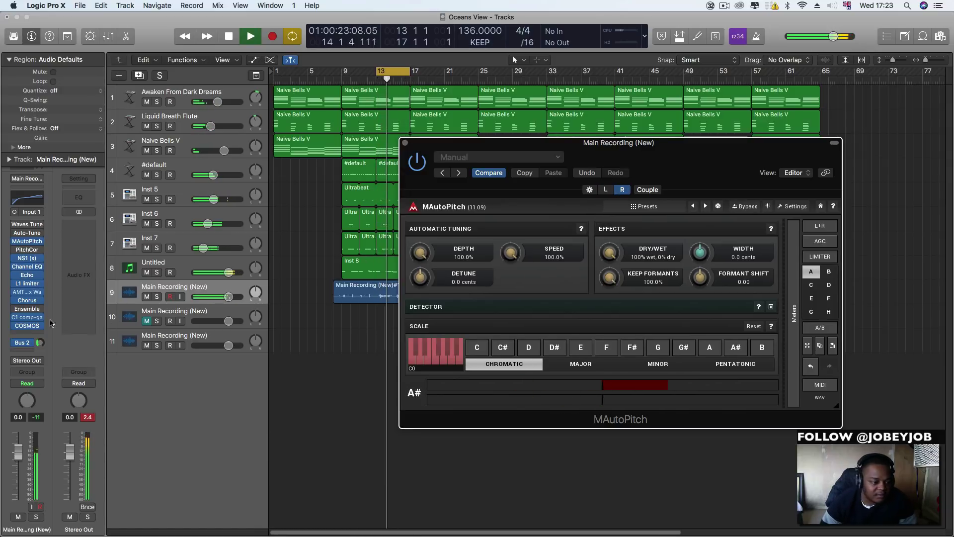
# Step: Replace the Dual Mono MAutoPitch on track 9 with MeldaProduction's Mono->Stereo version
pyautogui.click(41, 242)
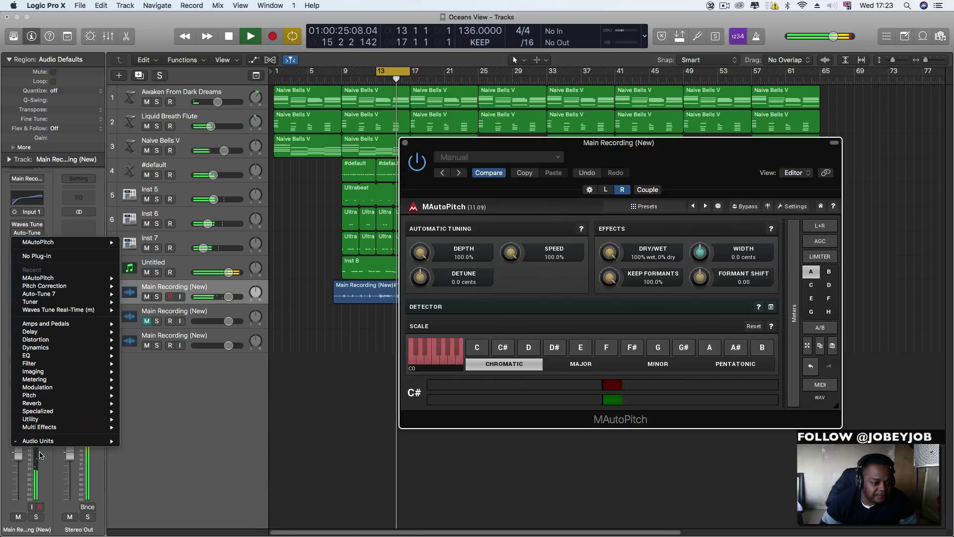
pyautogui.moveTo(45, 444)
pyautogui.moveTo(154, 461)
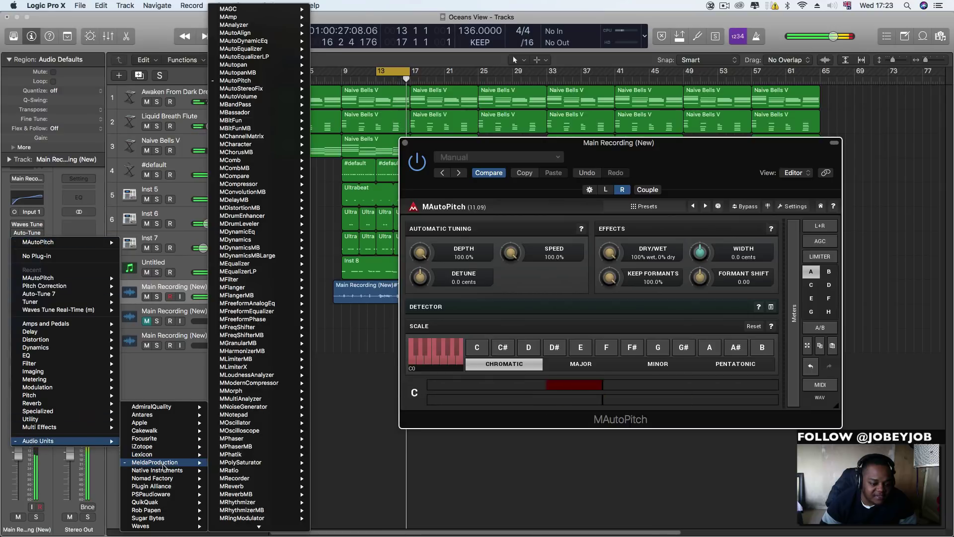
pyautogui.moveTo(269, 85)
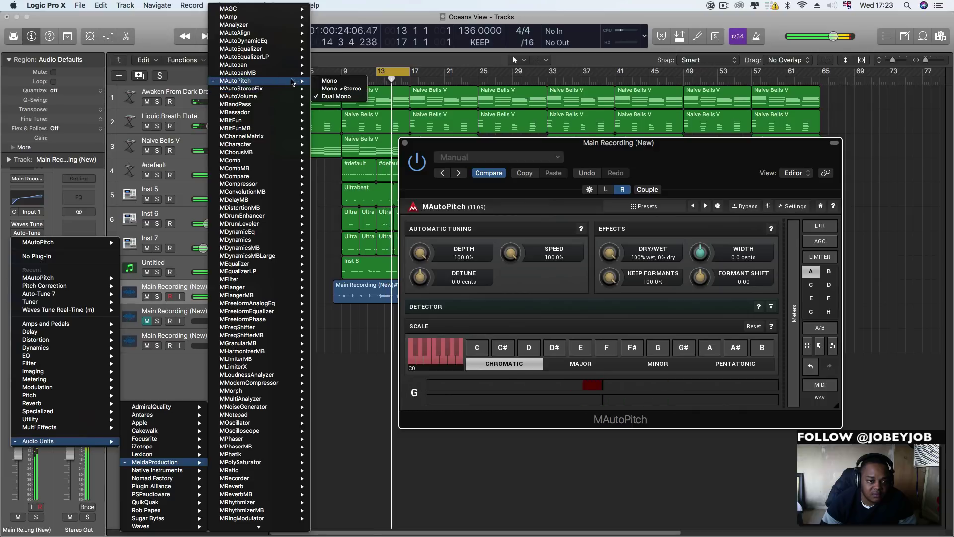
pyautogui.click(328, 90)
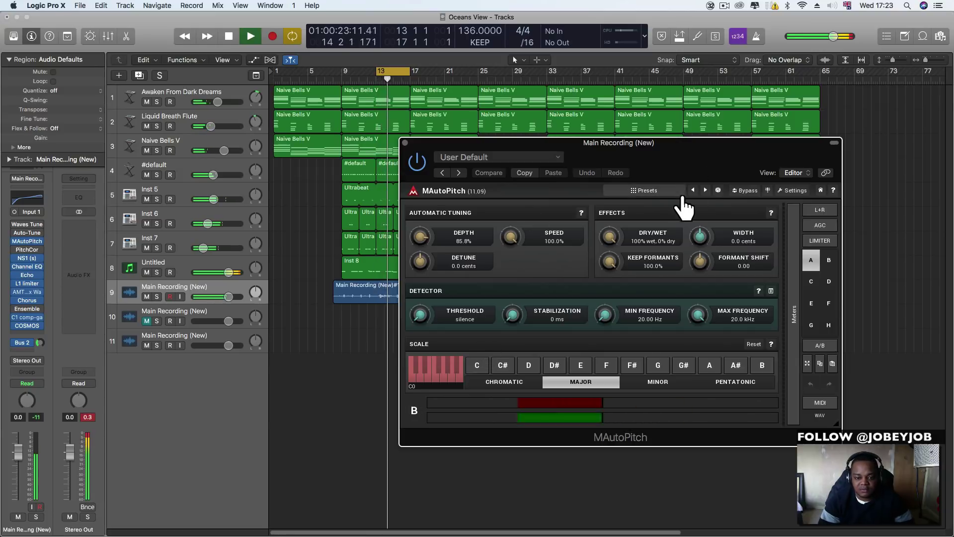
# Step: Stop playback, set MAutoPitch's major scale root to D#, and reposition the plug-in window lower over the arrangement
pyautogui.press('space')
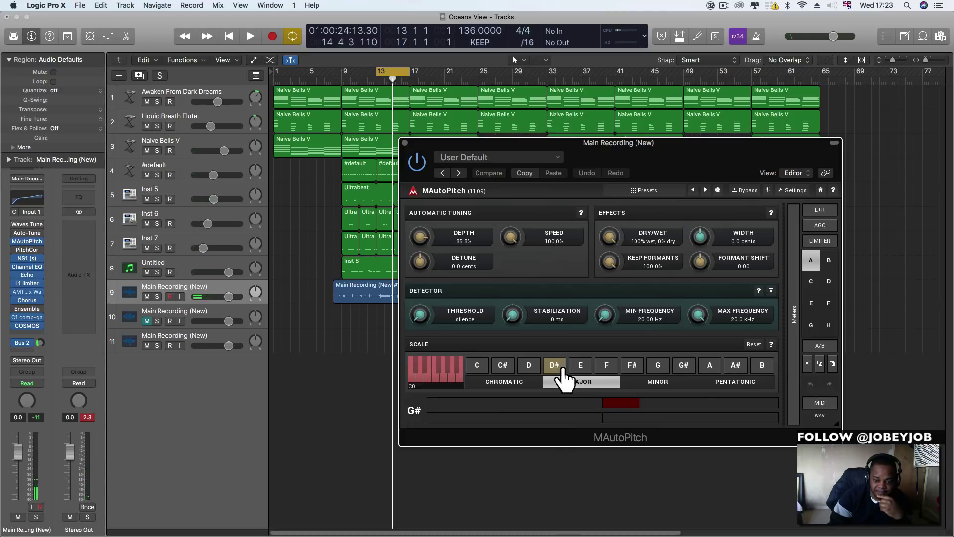
pyautogui.click(556, 368)
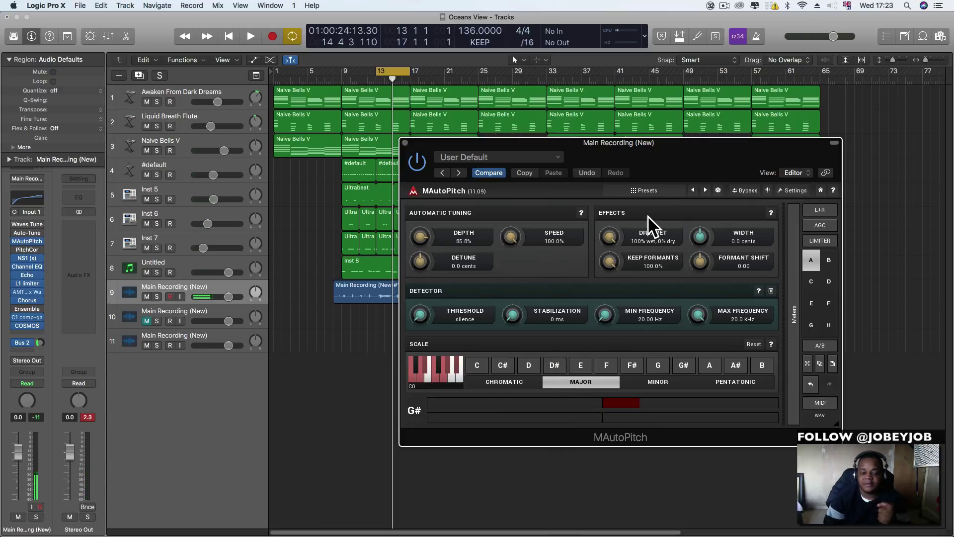
pyautogui.moveTo(644, 163); pyautogui.dragTo(654, 200)
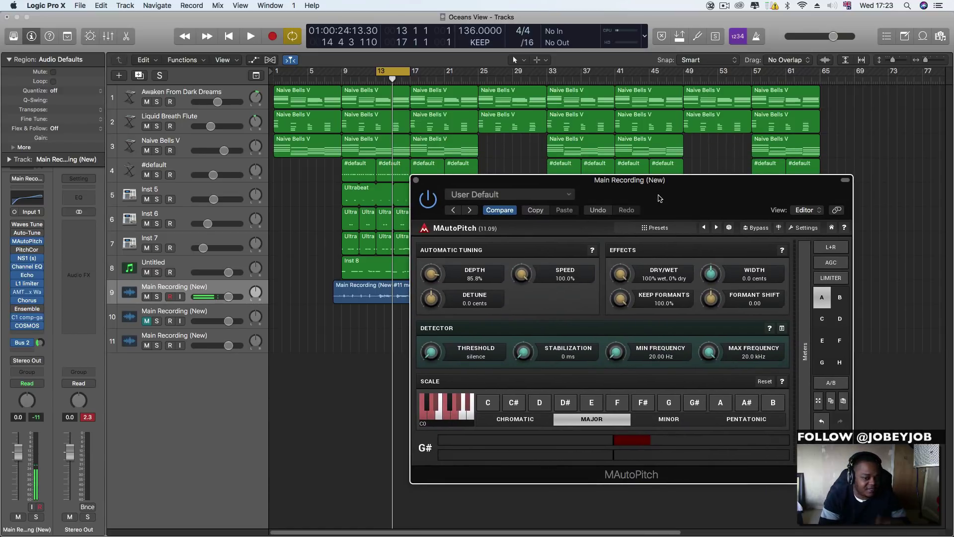
# Step: Play the loop and set MAutoPitch's Depth to 100% and Keep Formants to 0%
pyautogui.press('space')
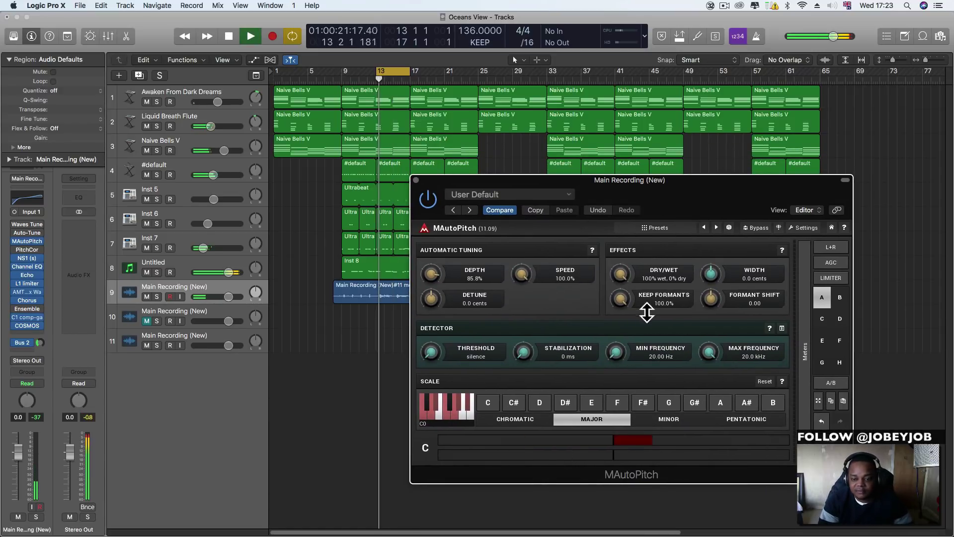
pyautogui.moveTo(431, 273); pyautogui.dragTo(441, 231)
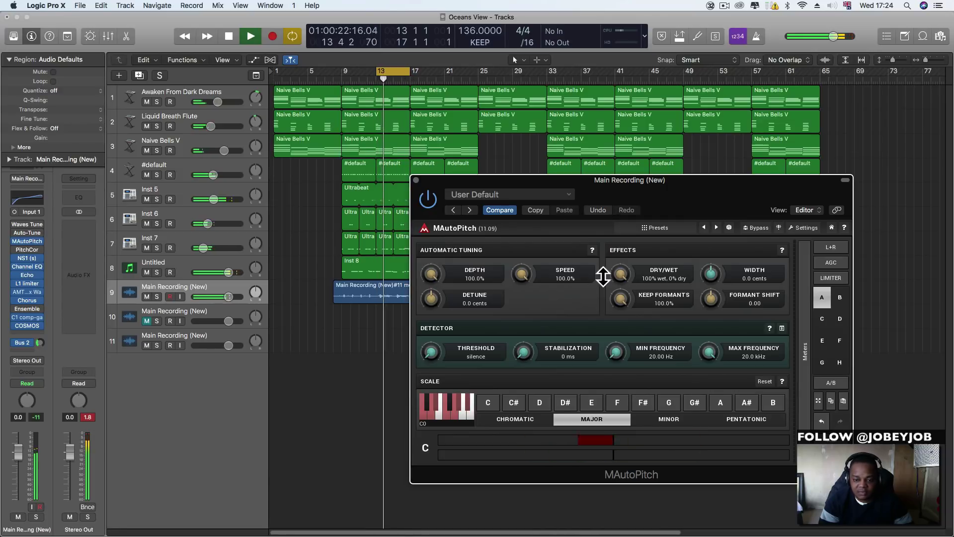
pyautogui.moveTo(629, 298); pyautogui.dragTo(630, 371)
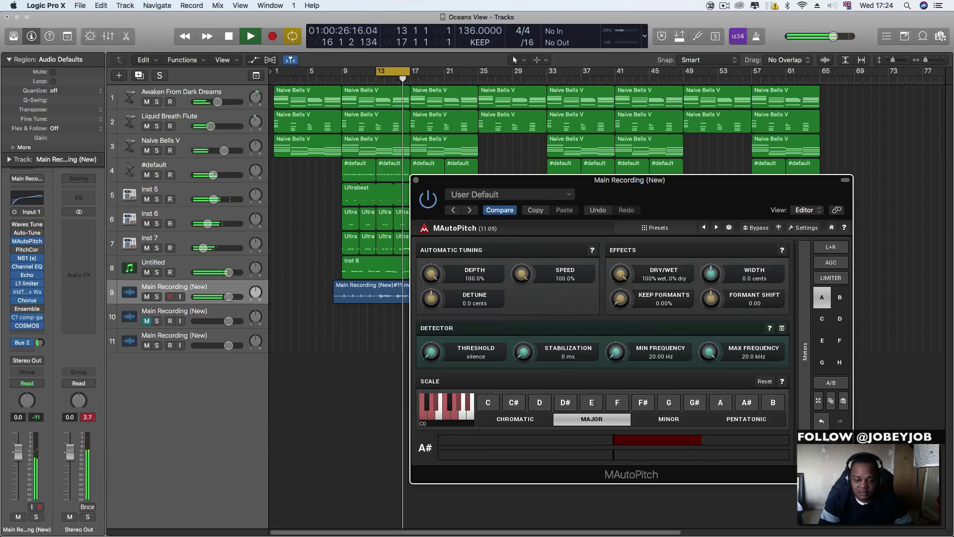
# Step: Extend the cycle range to bars 8 through about 18, audition the tuned vocal, turn cycling off during playback, and stop
pyautogui.moveTo(342, 65); pyautogui.dragTo(422, 109)
pyautogui.press('space')
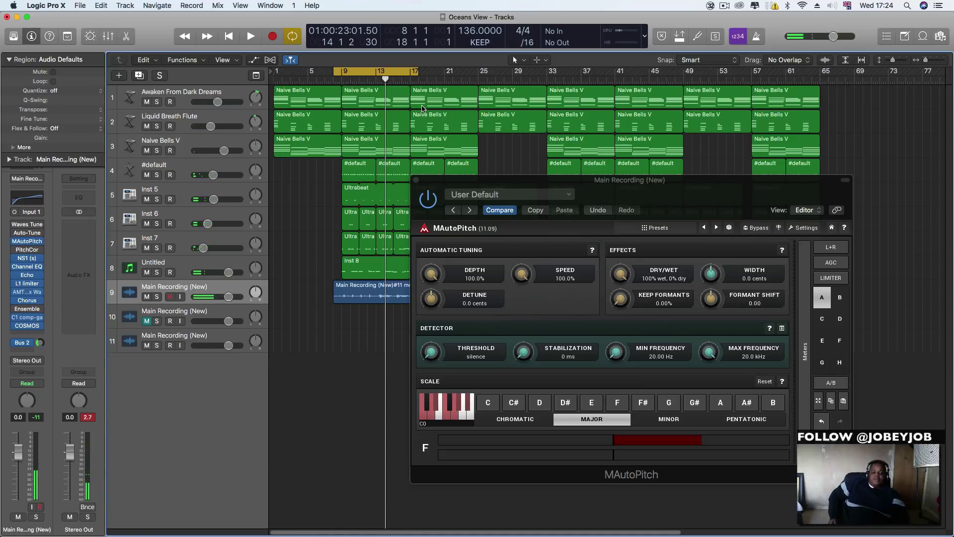
pyautogui.press('space')
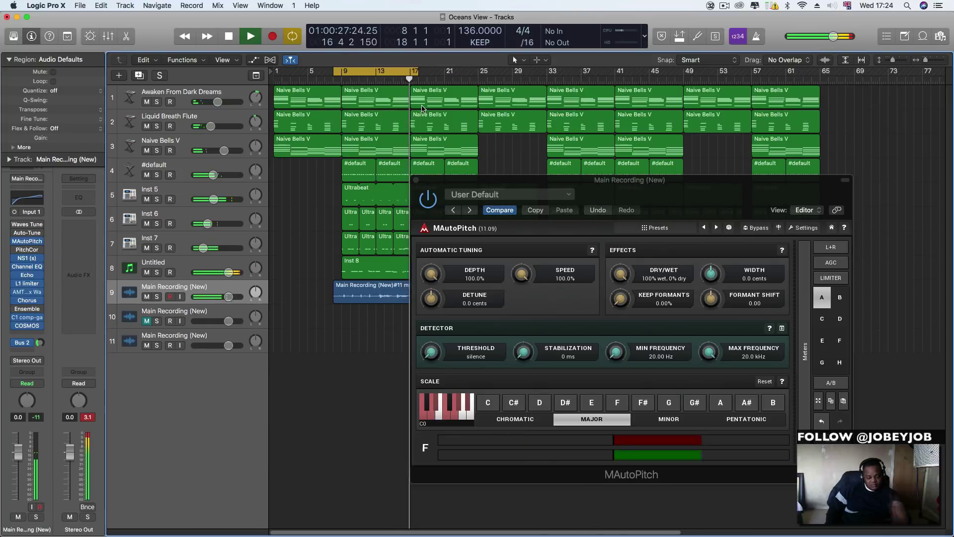
pyautogui.press('c')
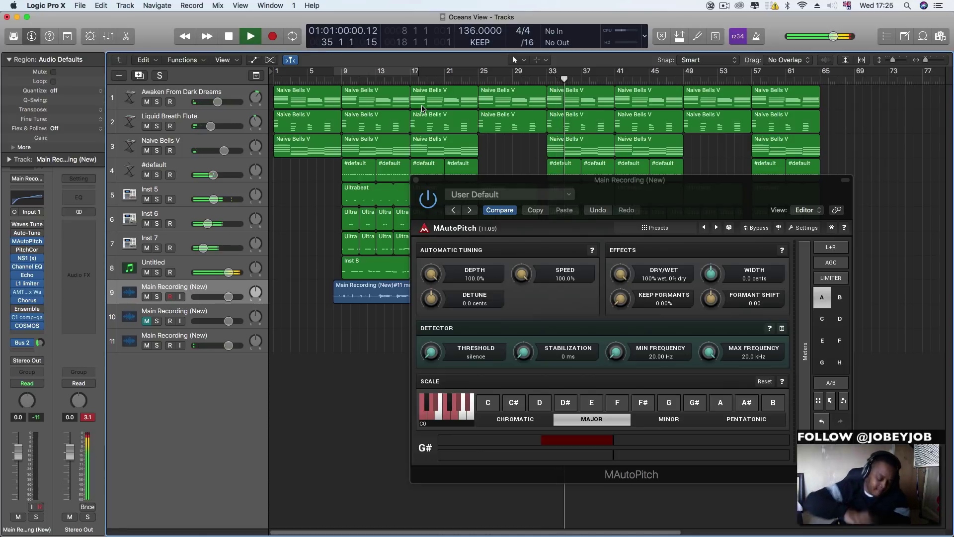
pyautogui.press('space')
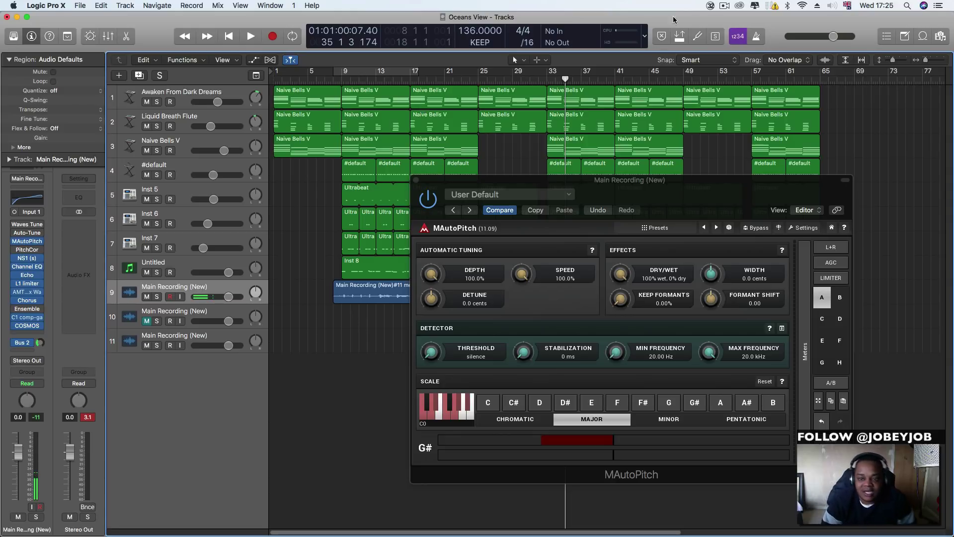
pyautogui.click(724, 5)
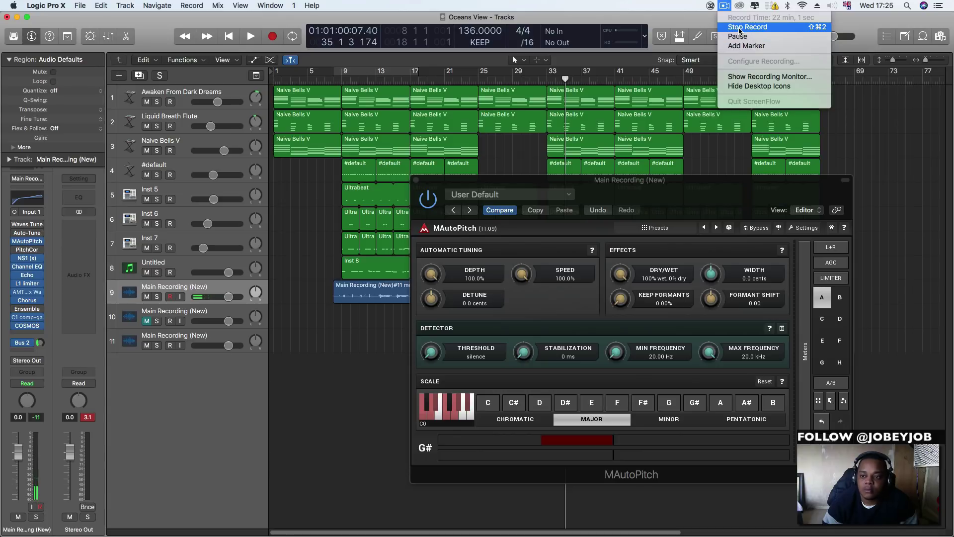